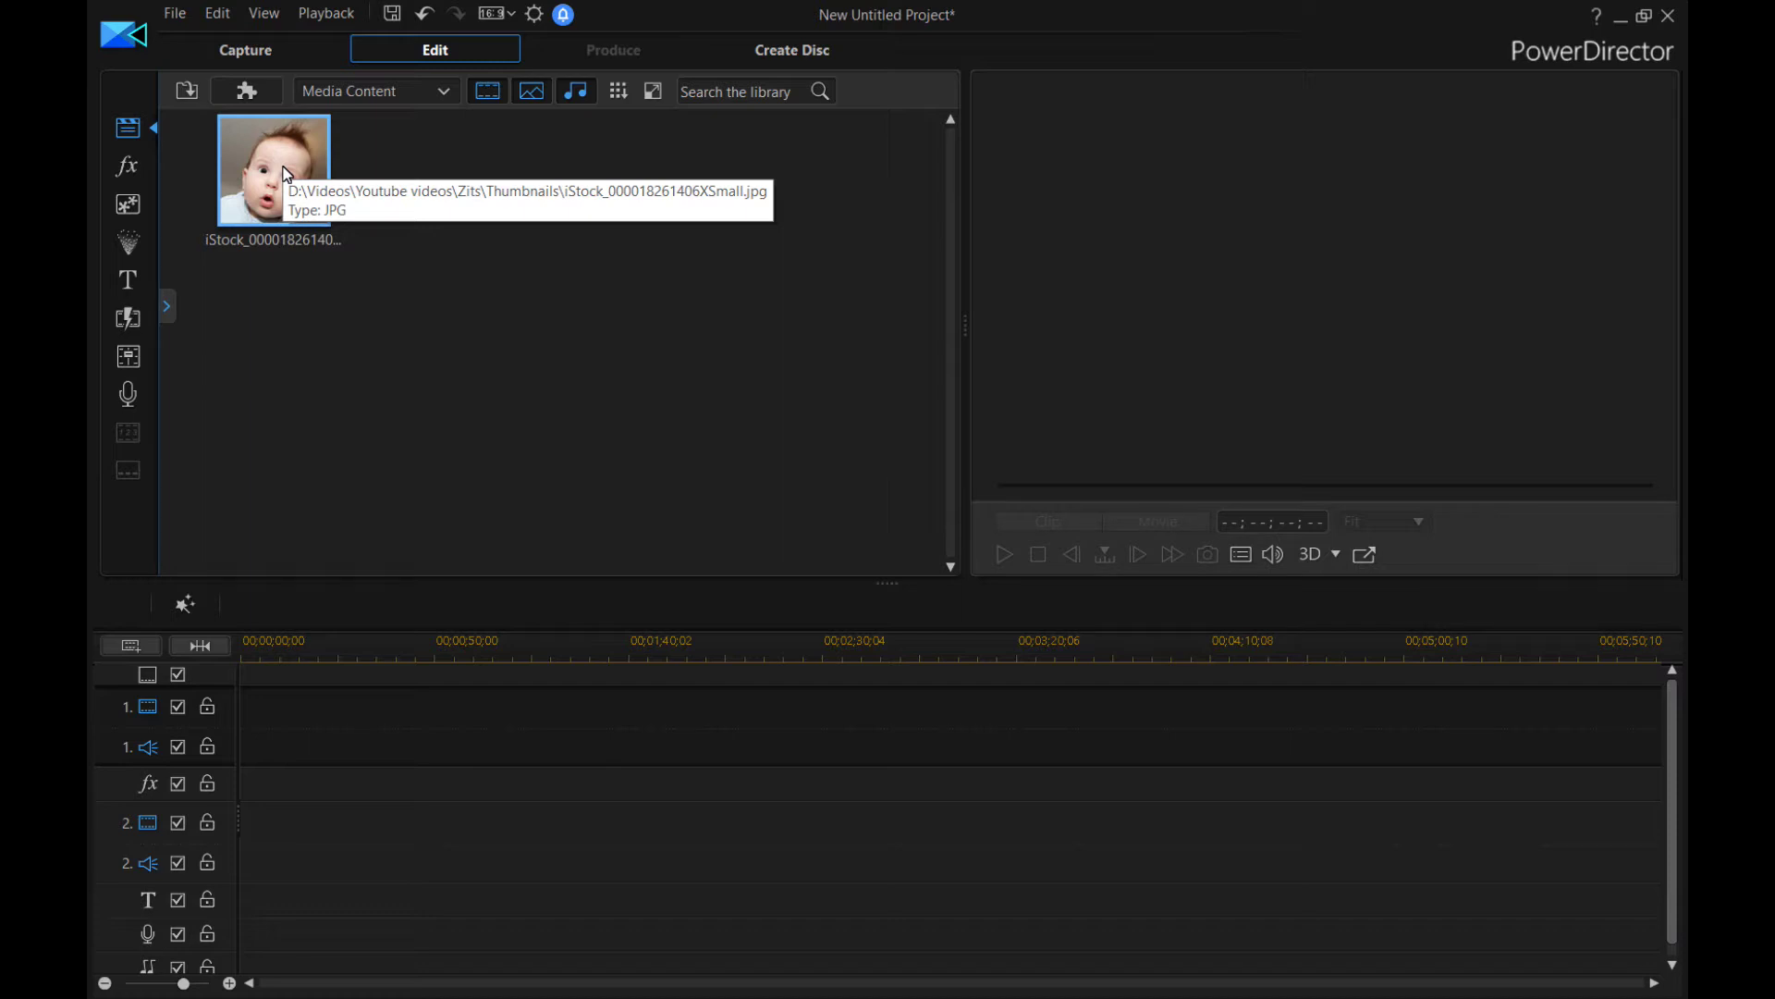
Step: Load the baby photo JPG from the media library into the preview window
click(284, 178)
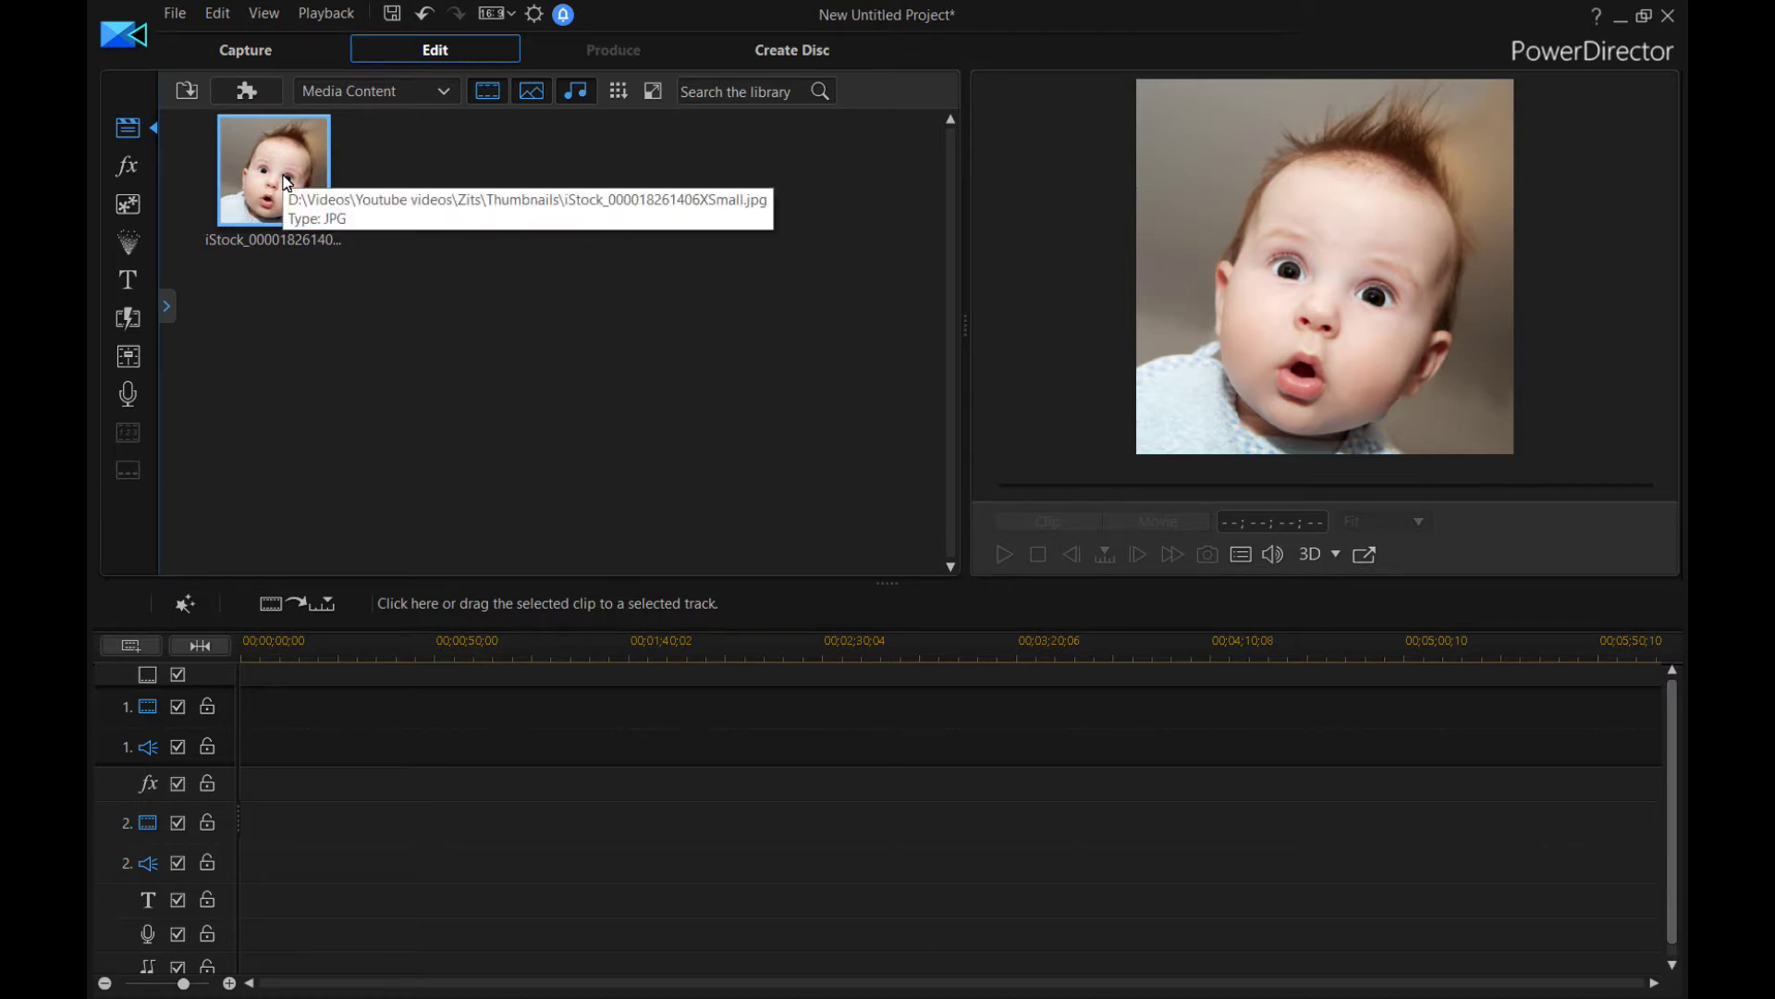
Step: Place the baby photo at the start of video track 1 as a 15-second clip
drag(287, 182, 228, 723)
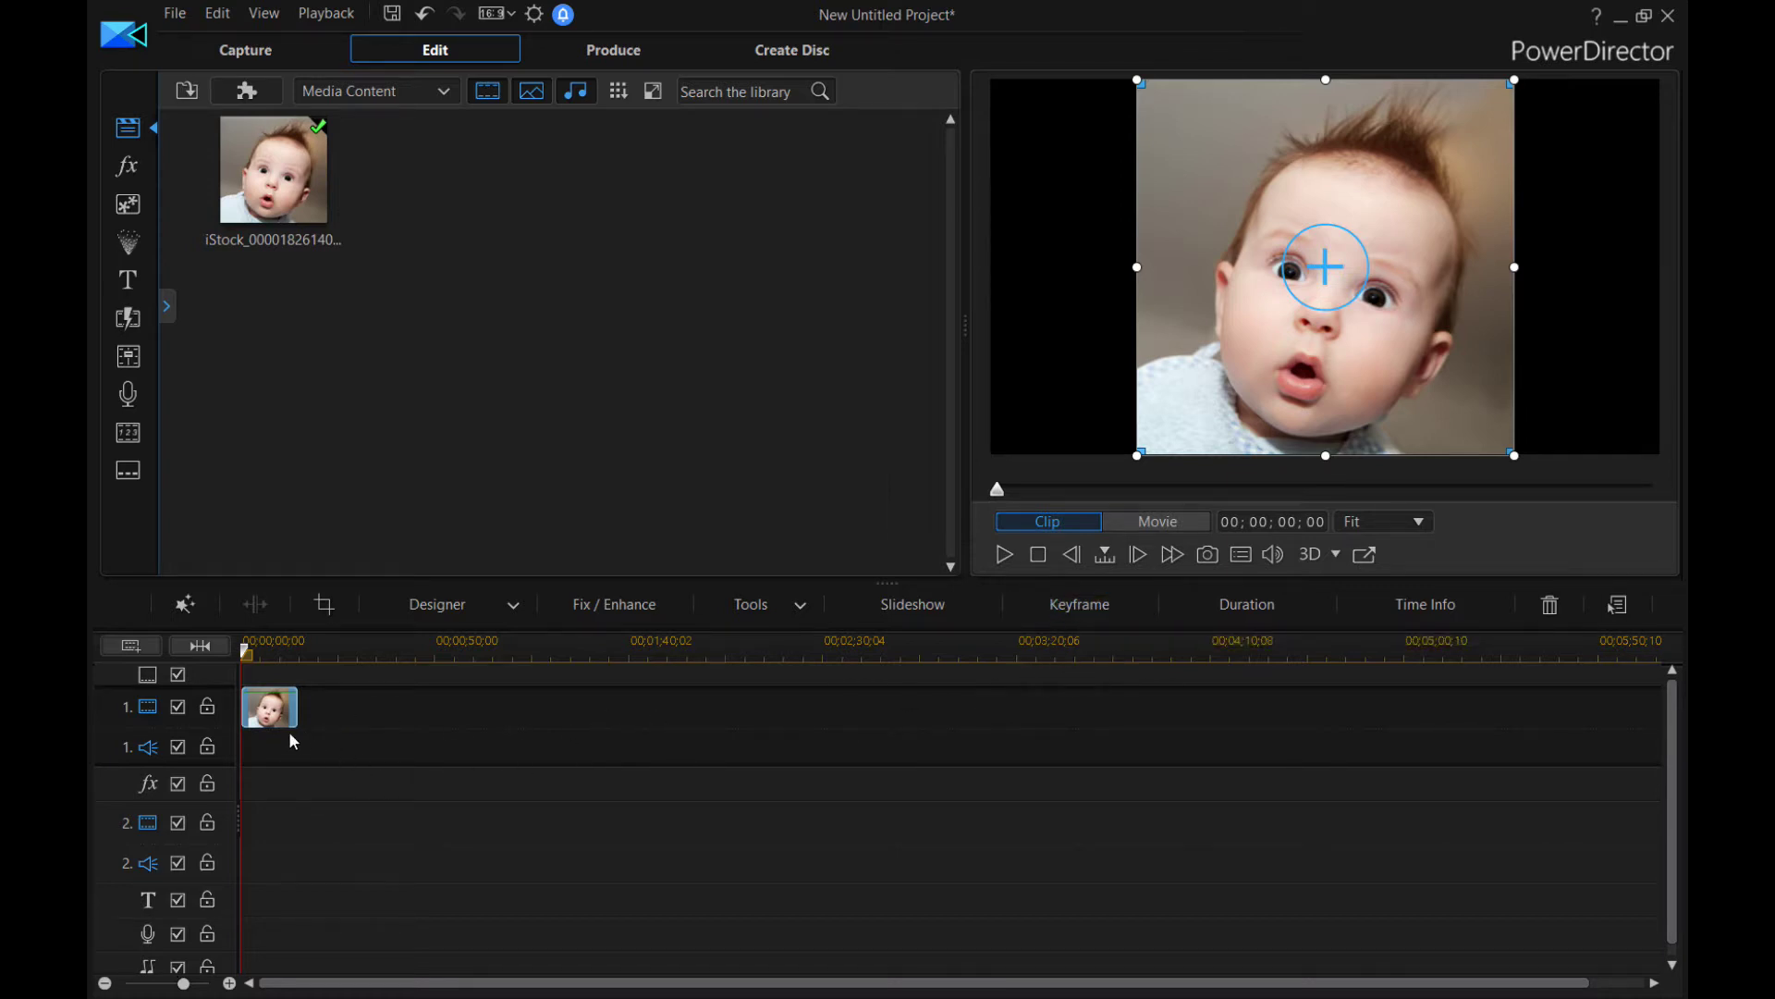
click(272, 664)
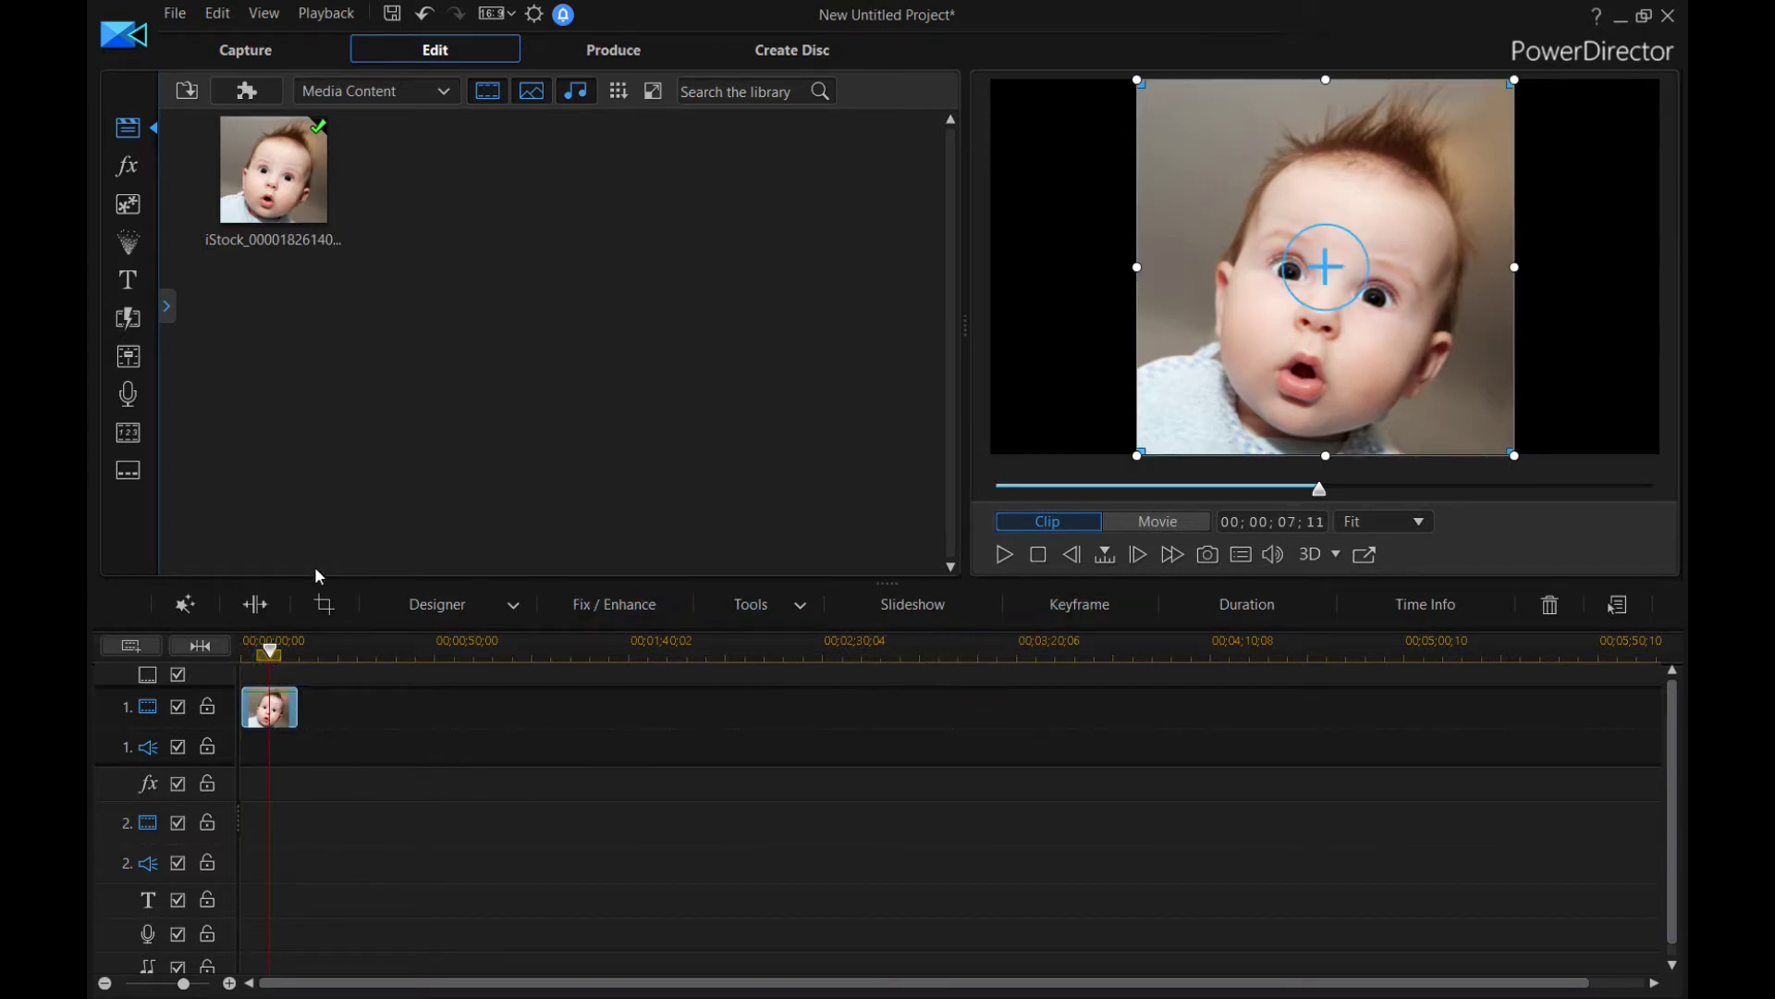
click(269, 606)
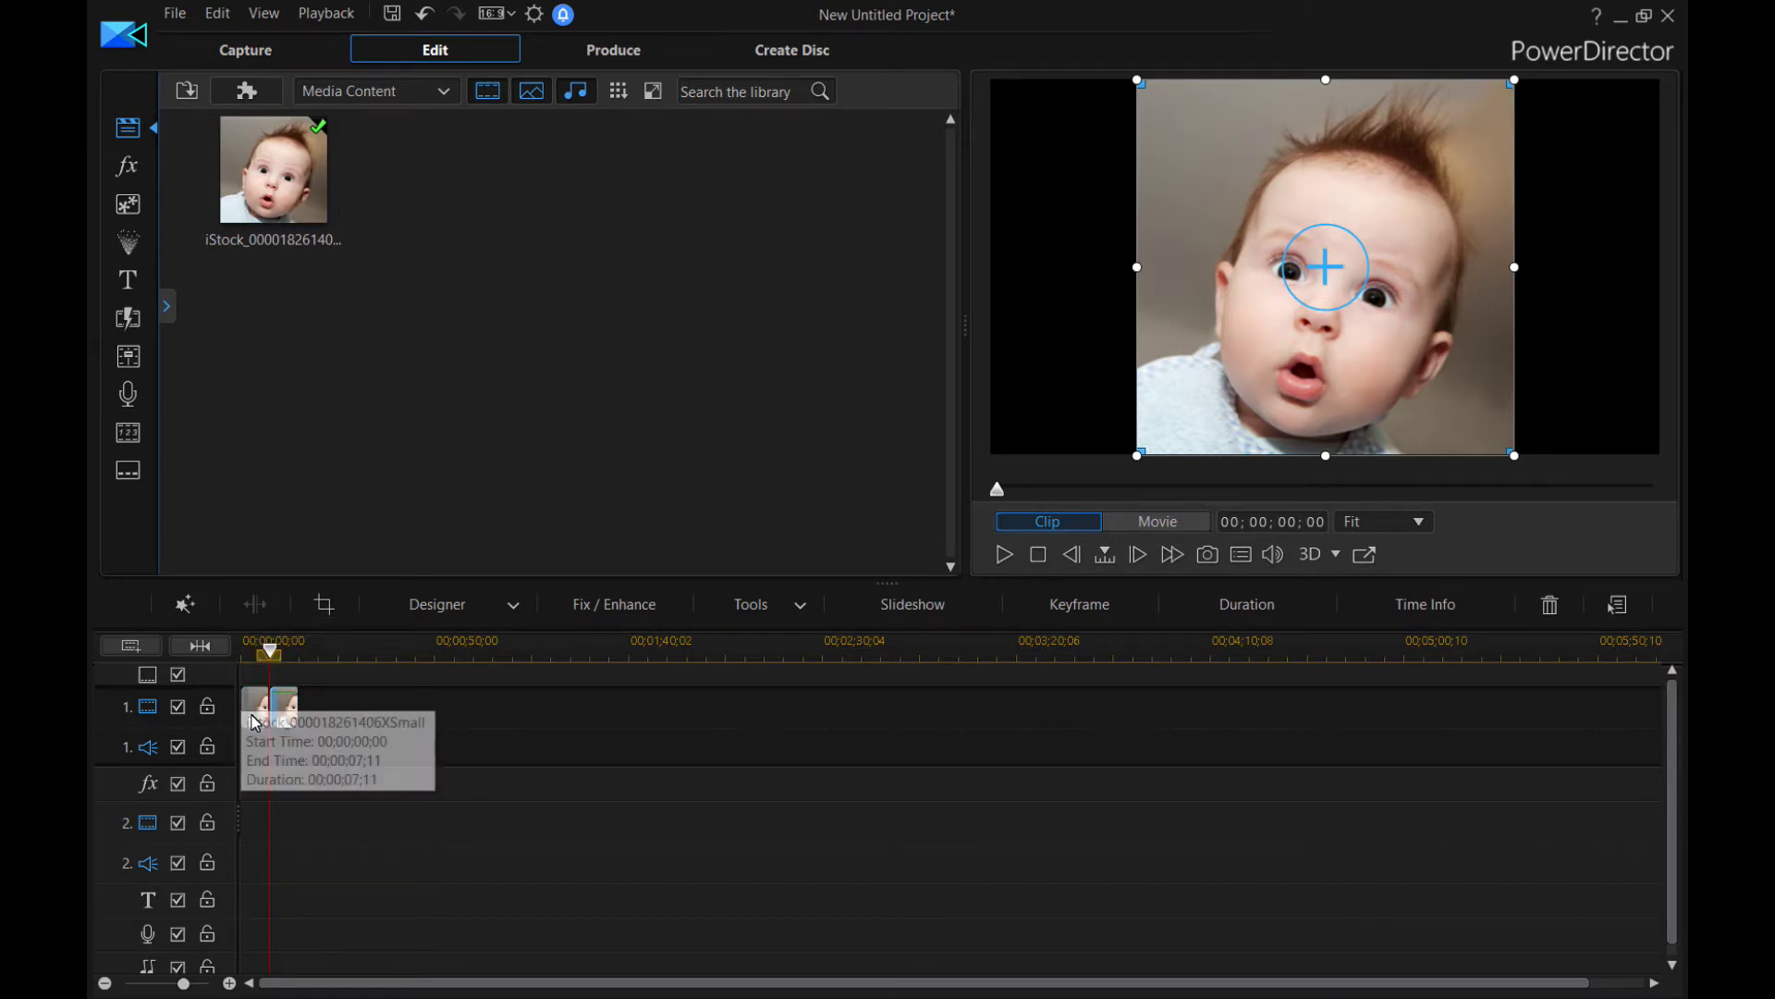
click(282, 720)
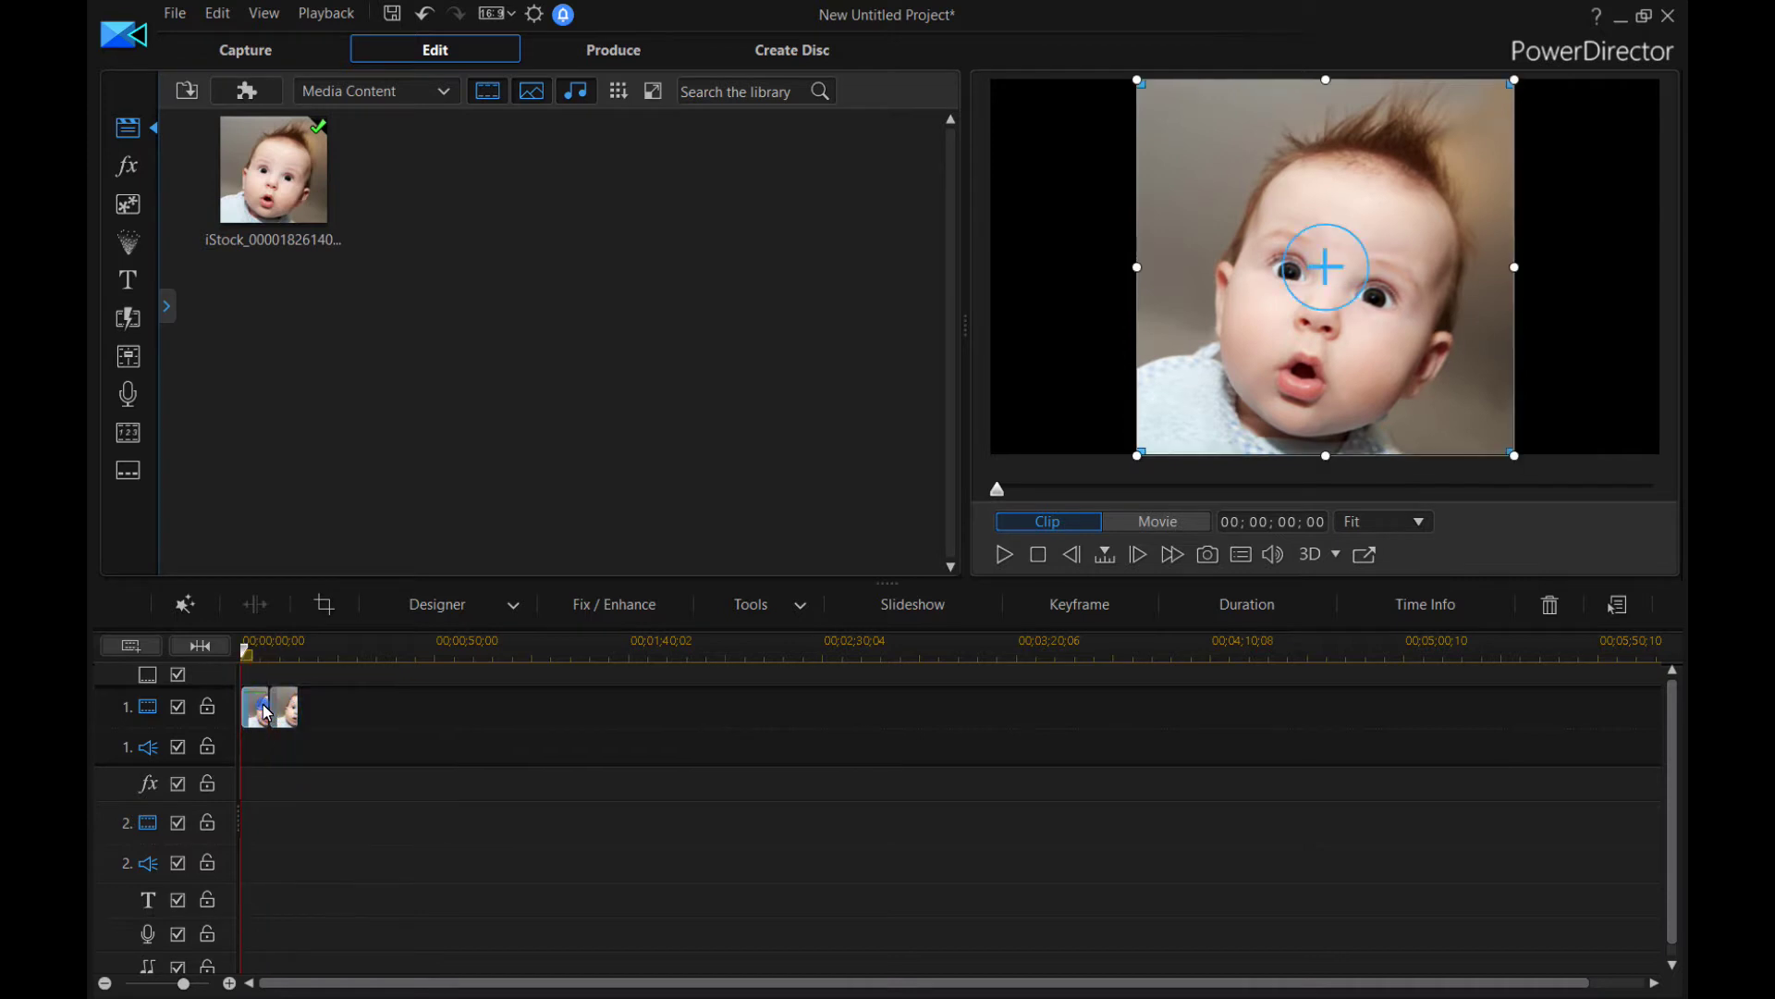
click(286, 710)
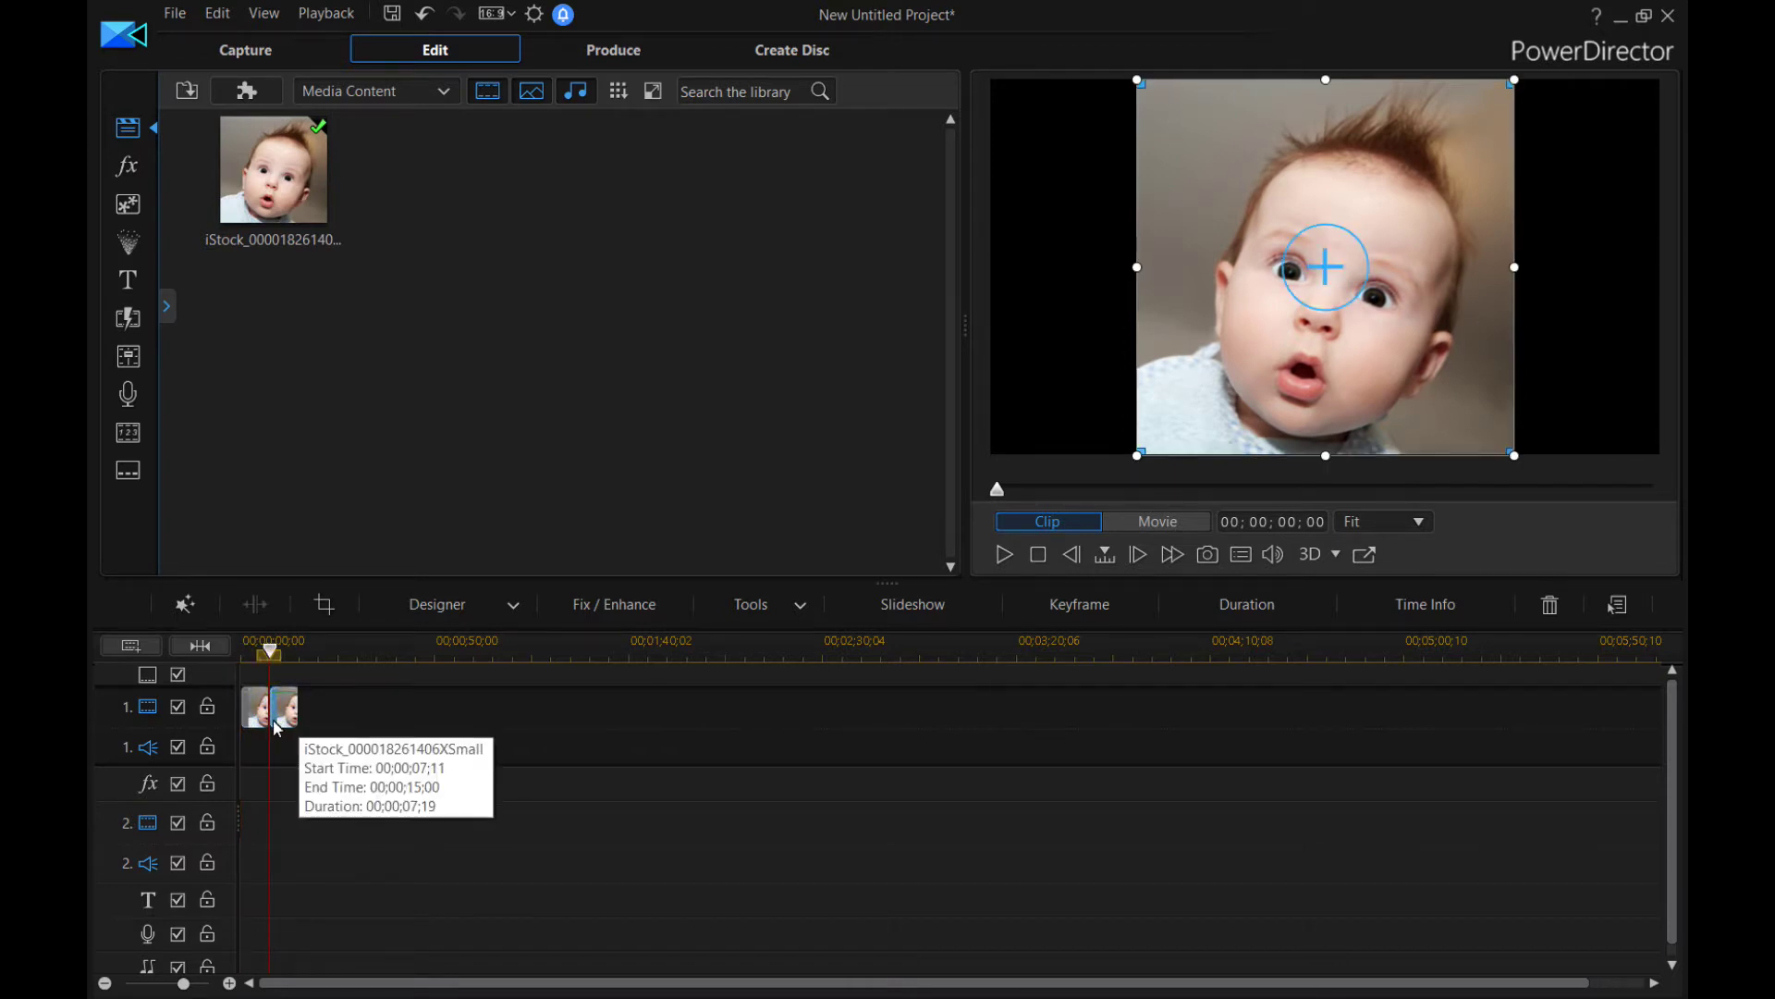
click(254, 719)
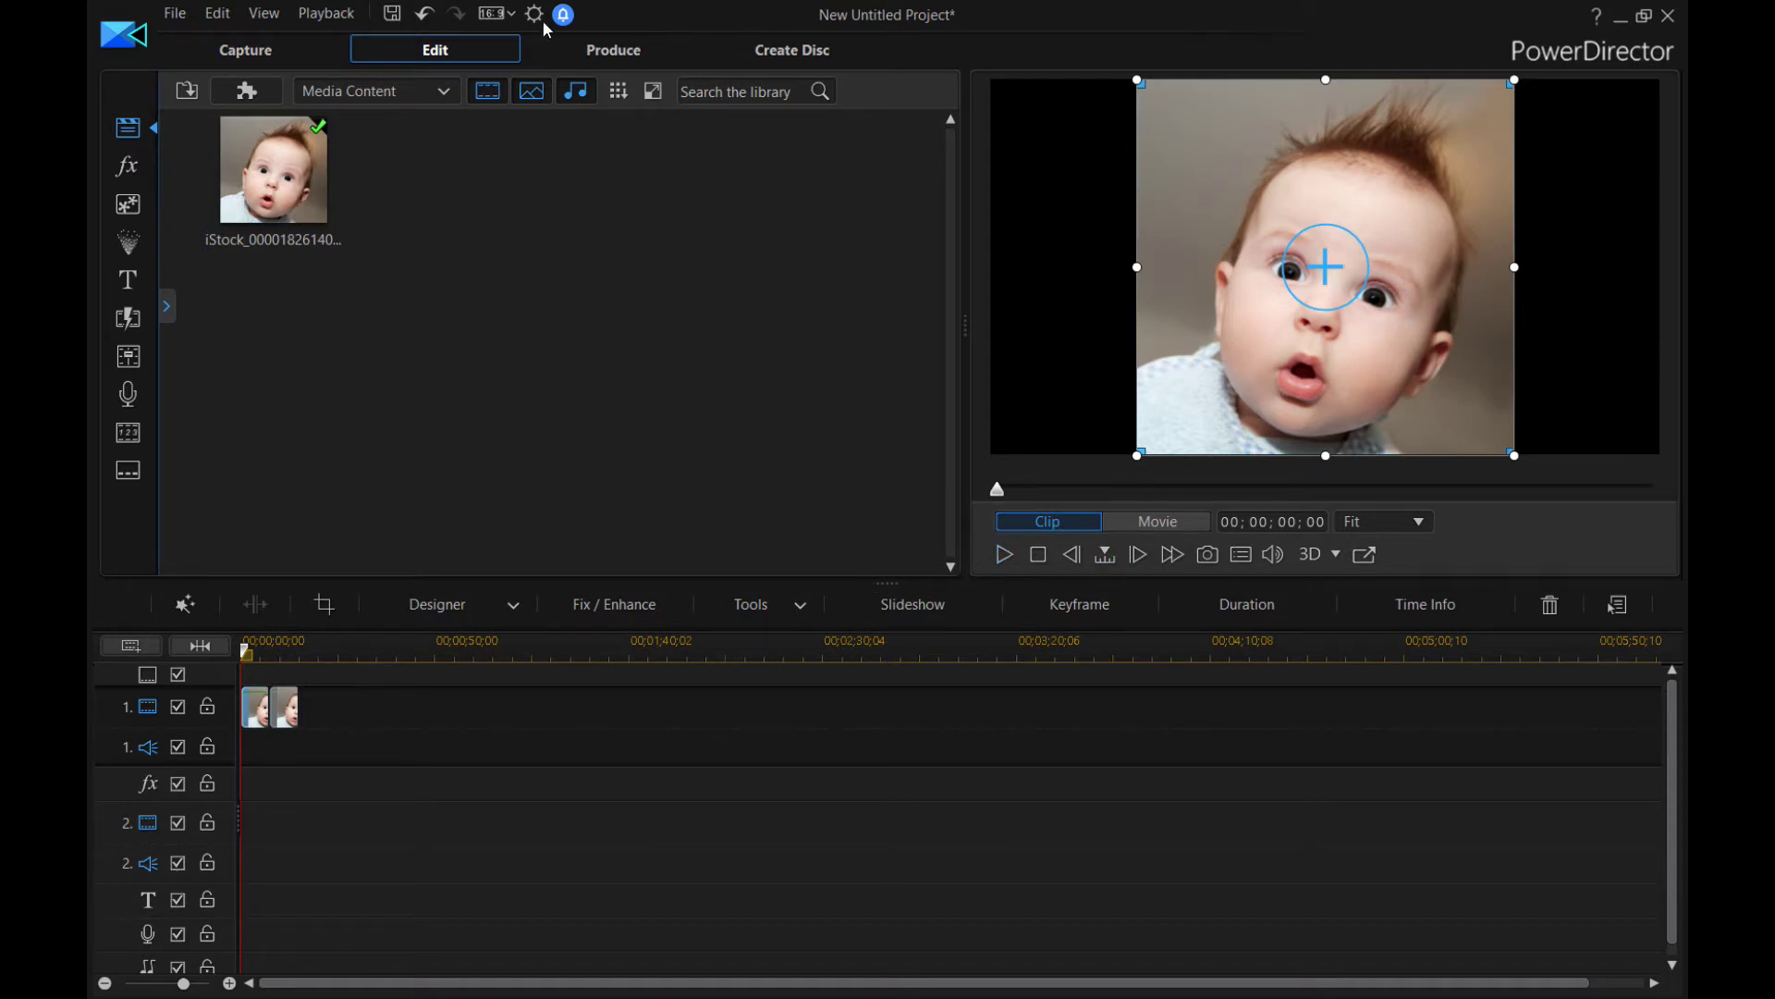
click(431, 15)
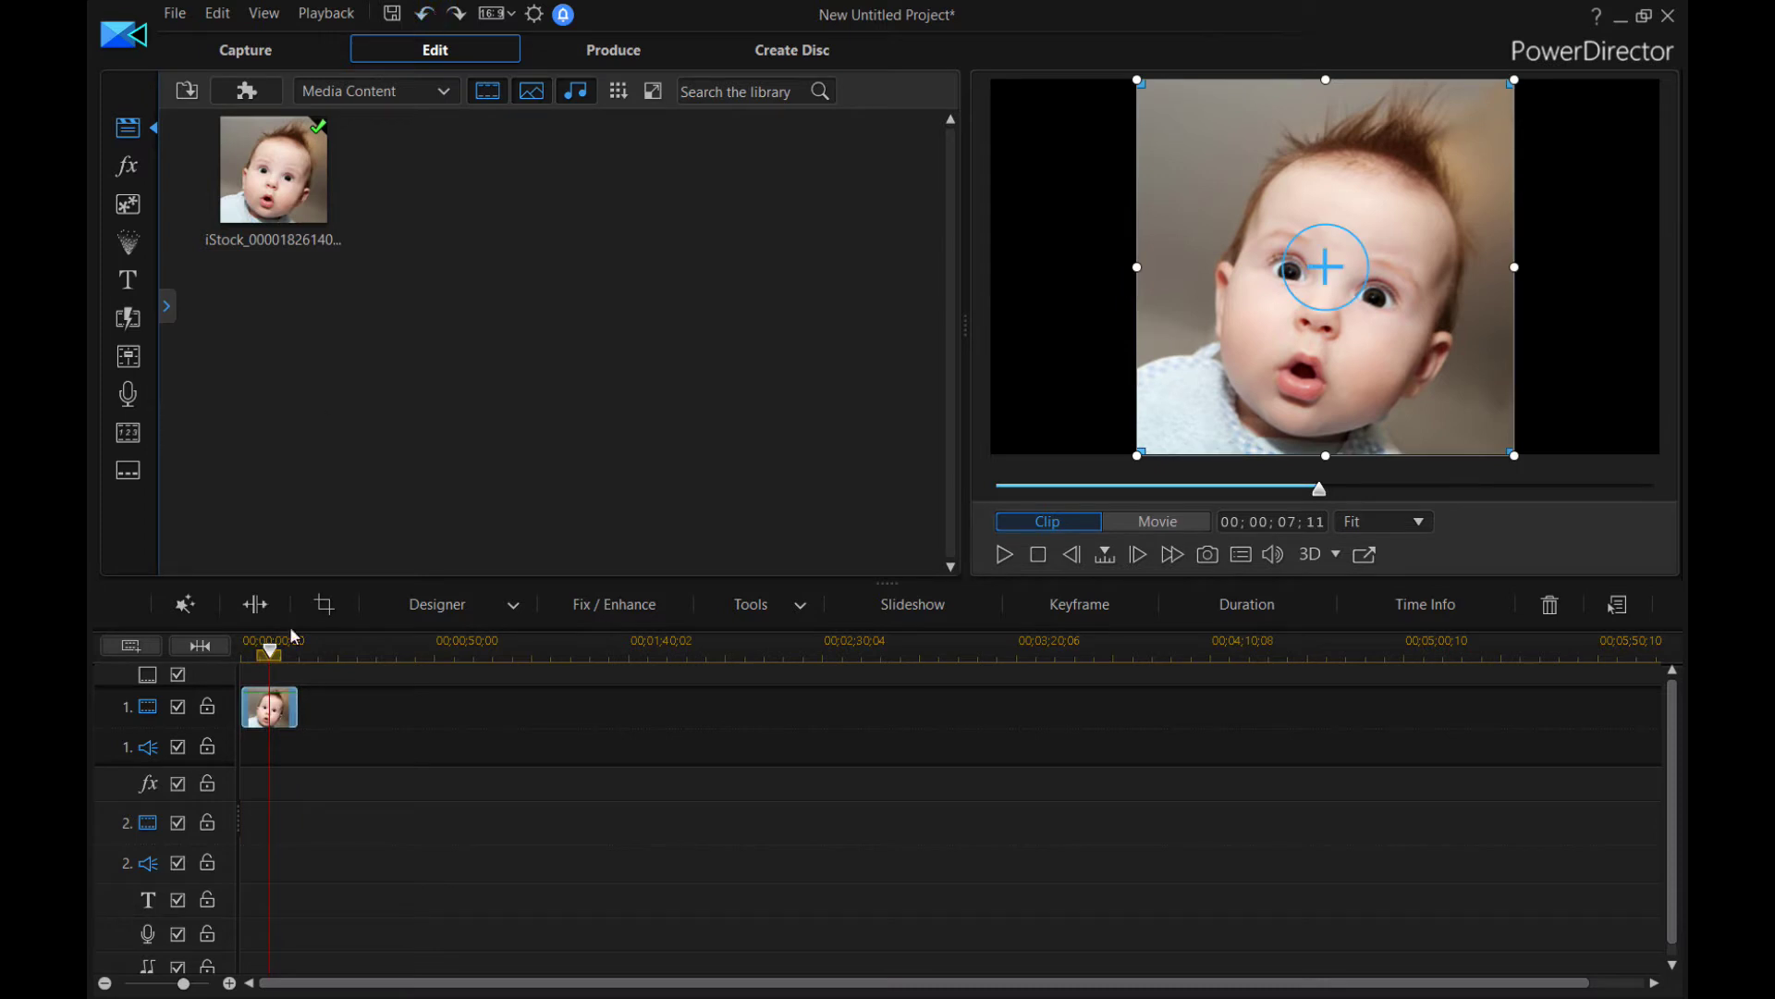
Step: Open Keyframe Settings for the baby photo clip and scrub through its keyframe timeline
click(1113, 603)
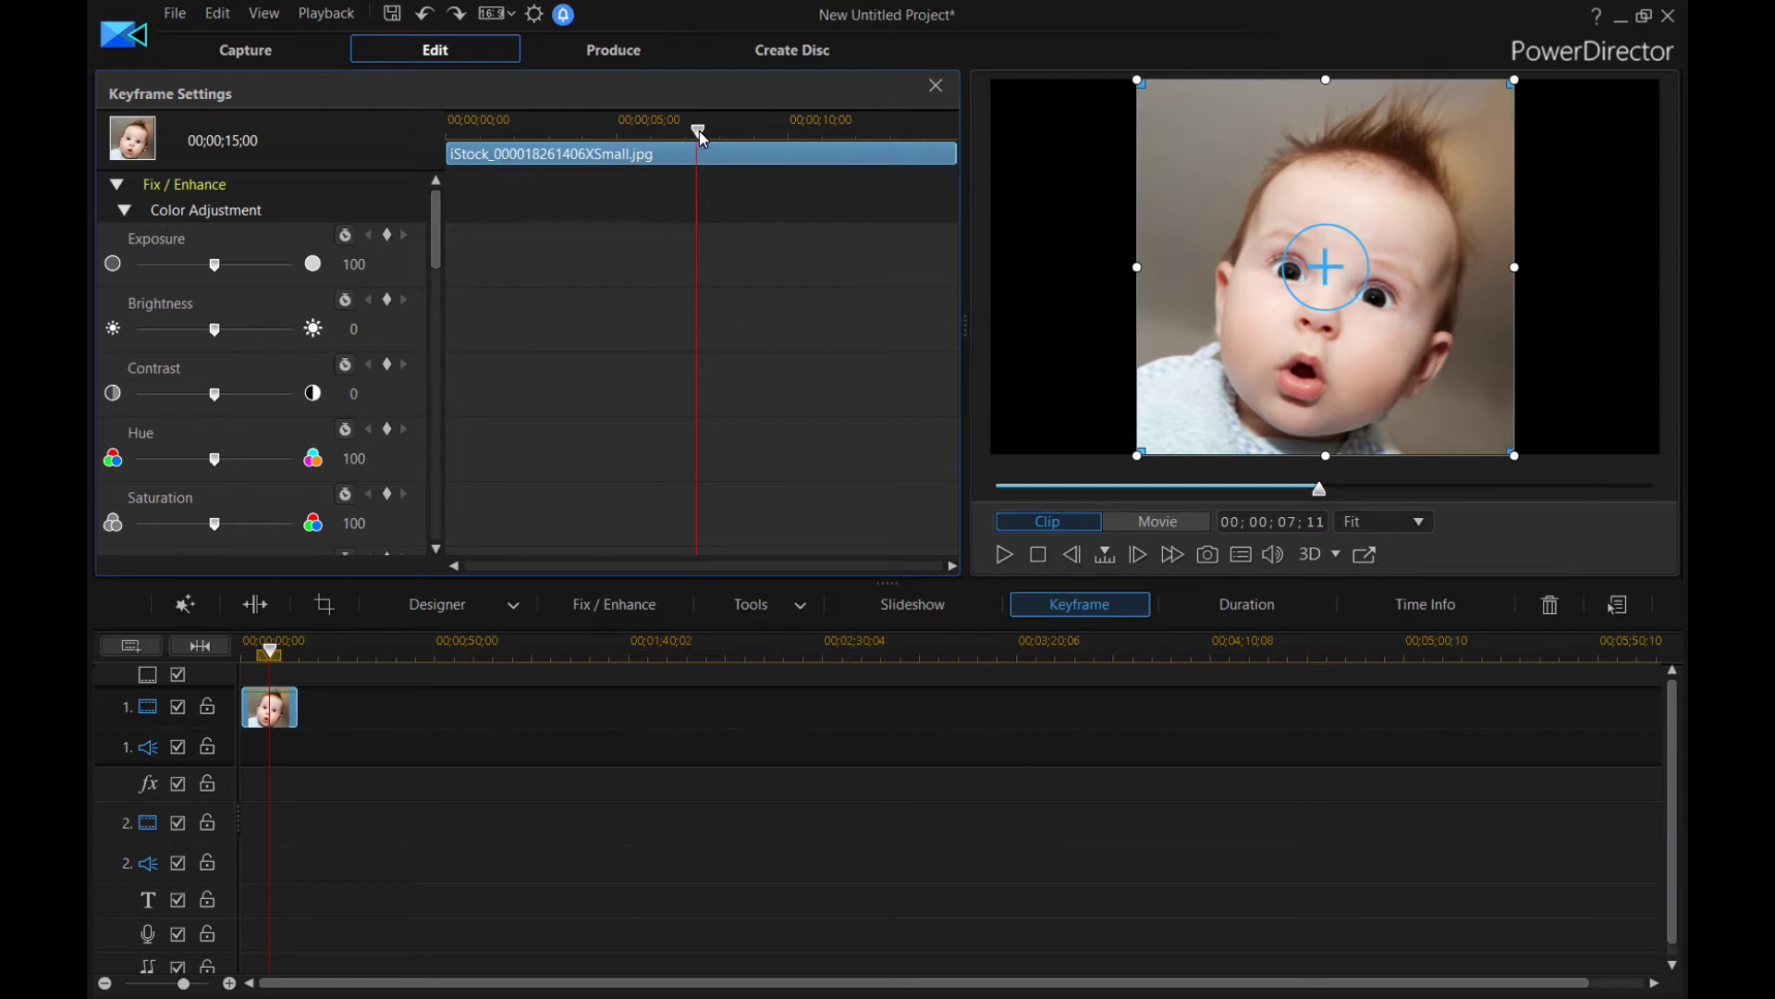
drag(699, 131, 365, 265)
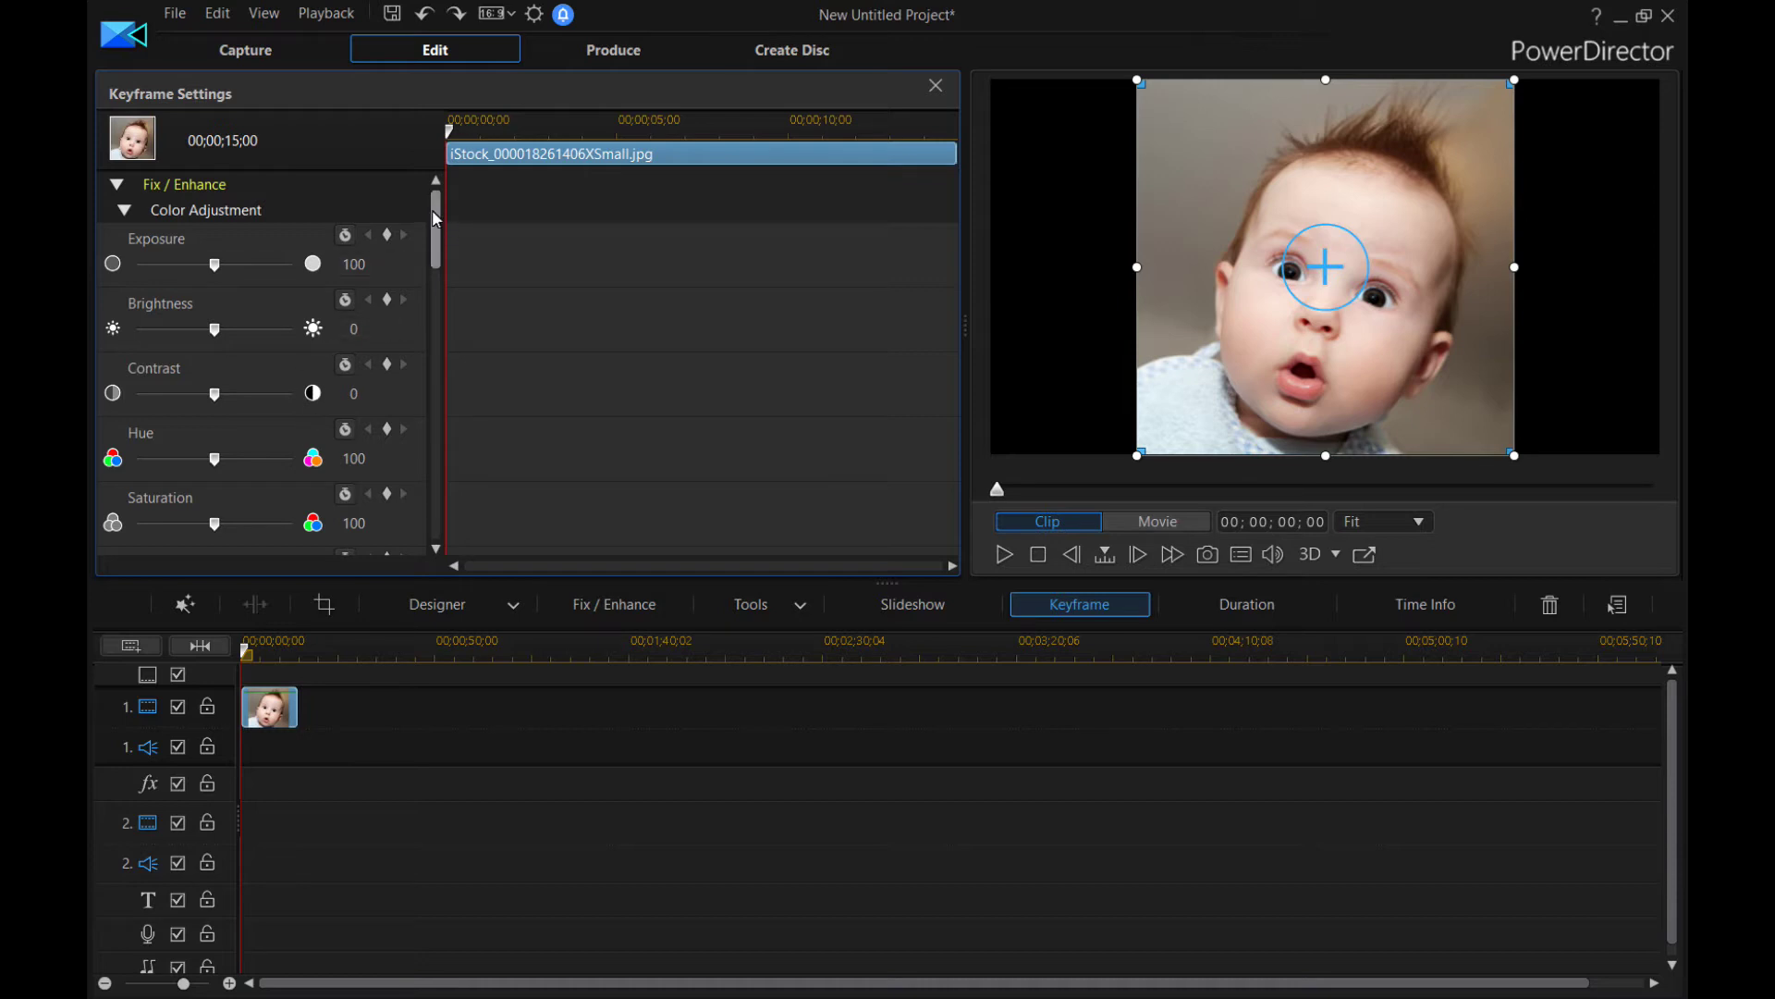
Step: Collapse the Color Adjustment, White Balance, Split Toning and HDR Effect sections, then re-expand Fix / Enhance
click(124, 213)
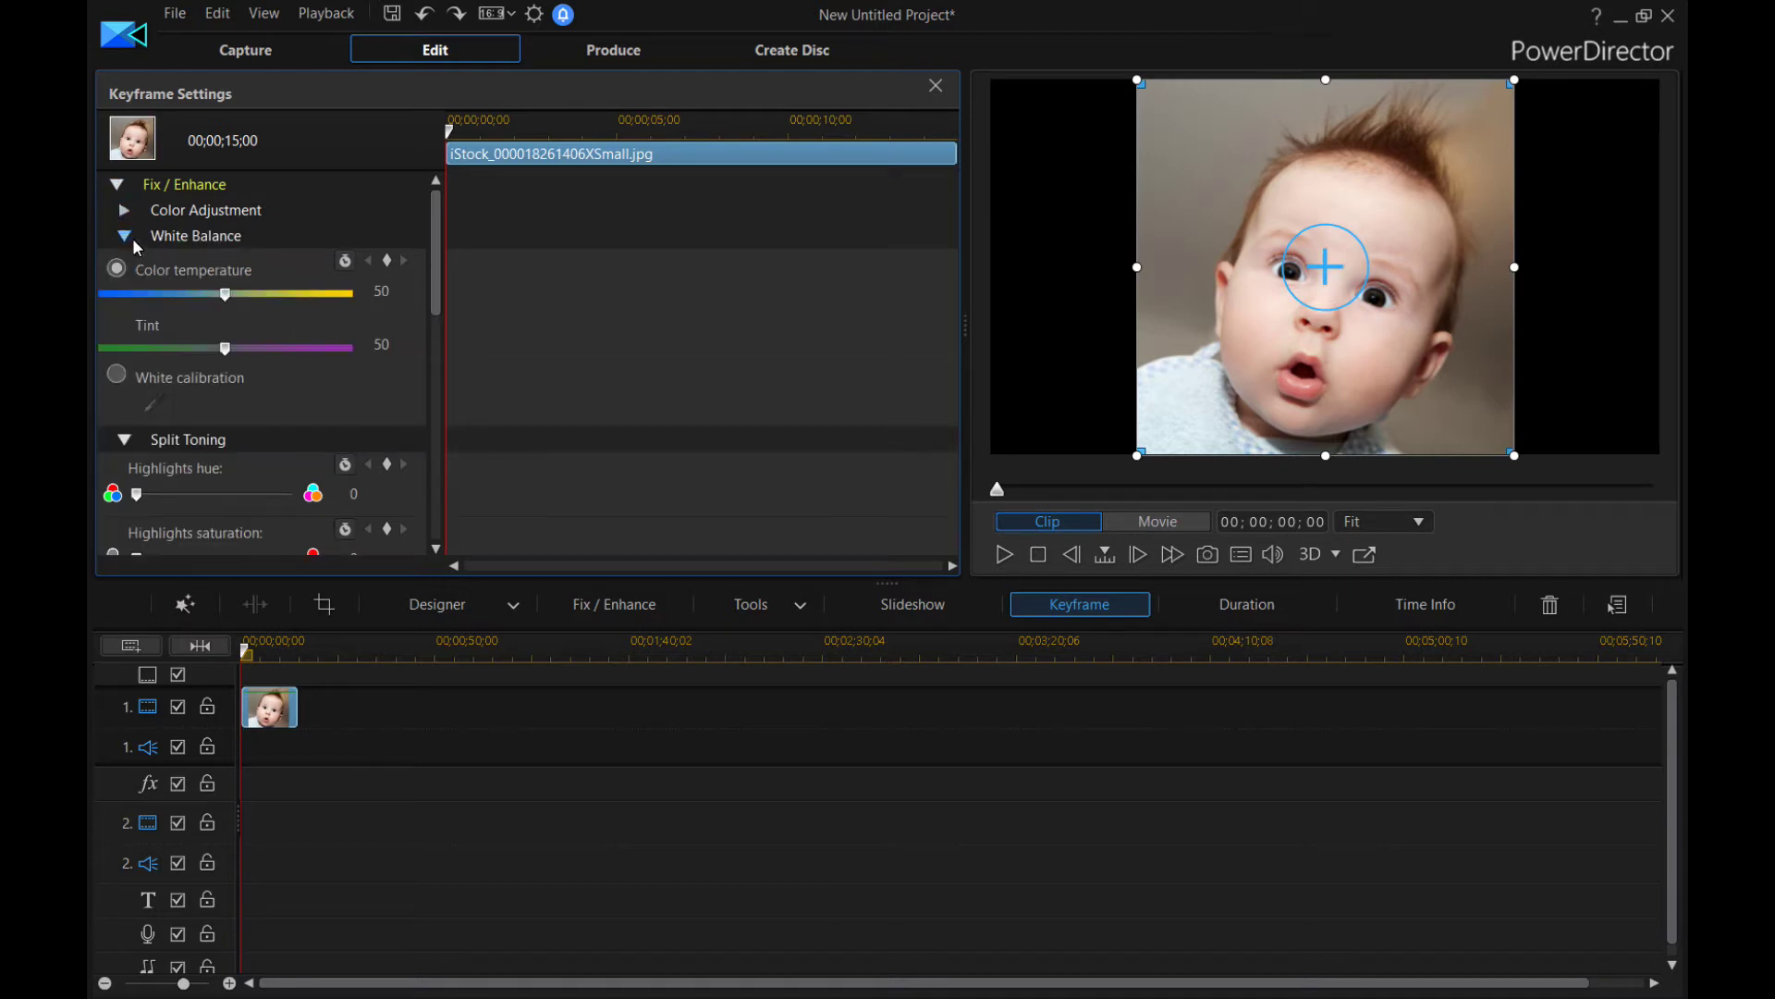
click(130, 239)
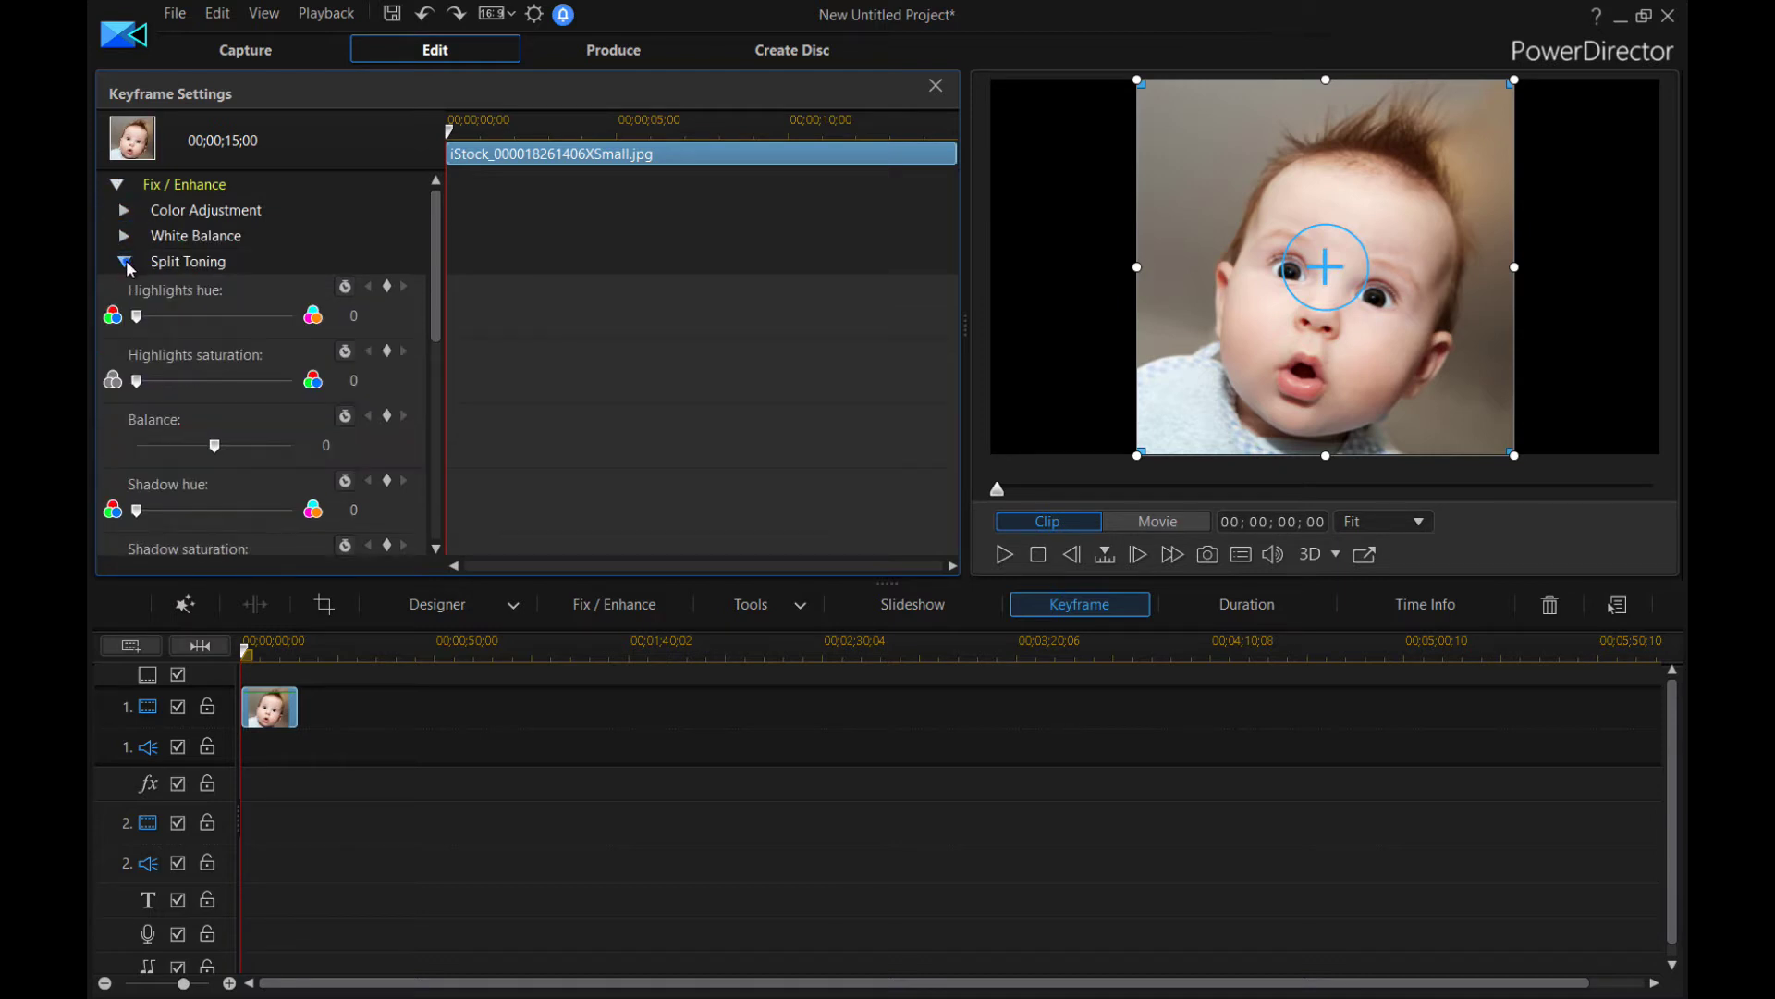
click(127, 263)
click(126, 288)
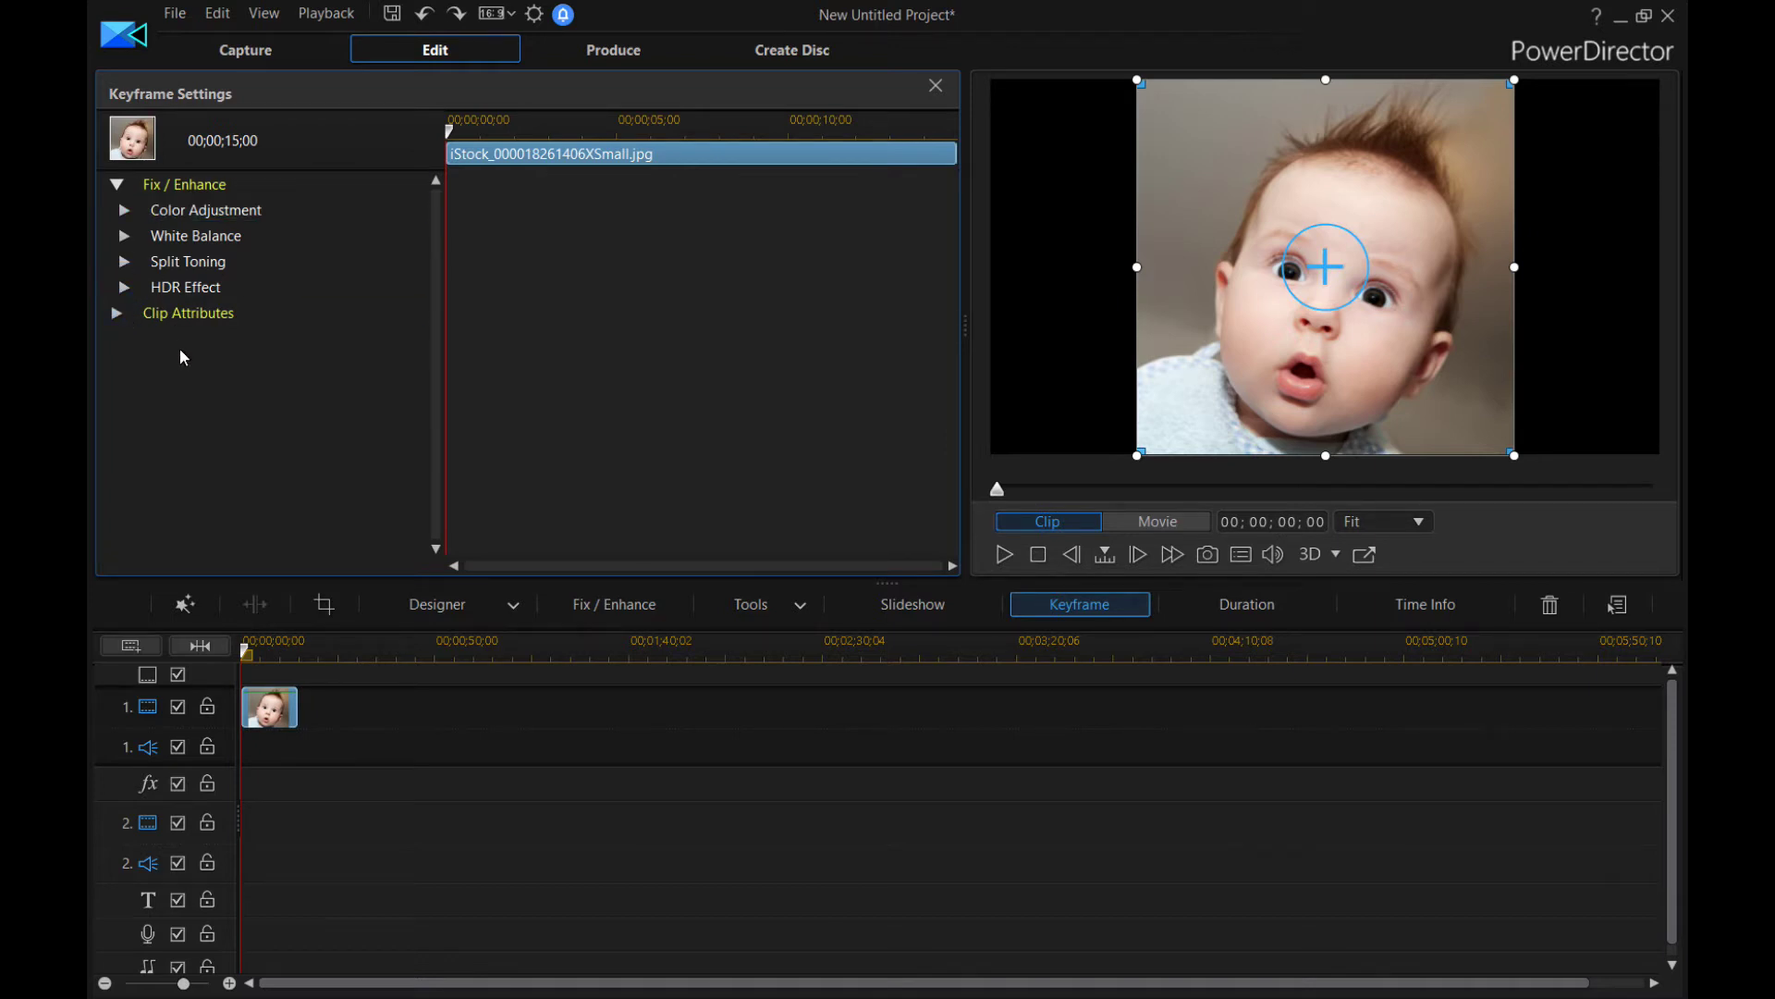
click(118, 185)
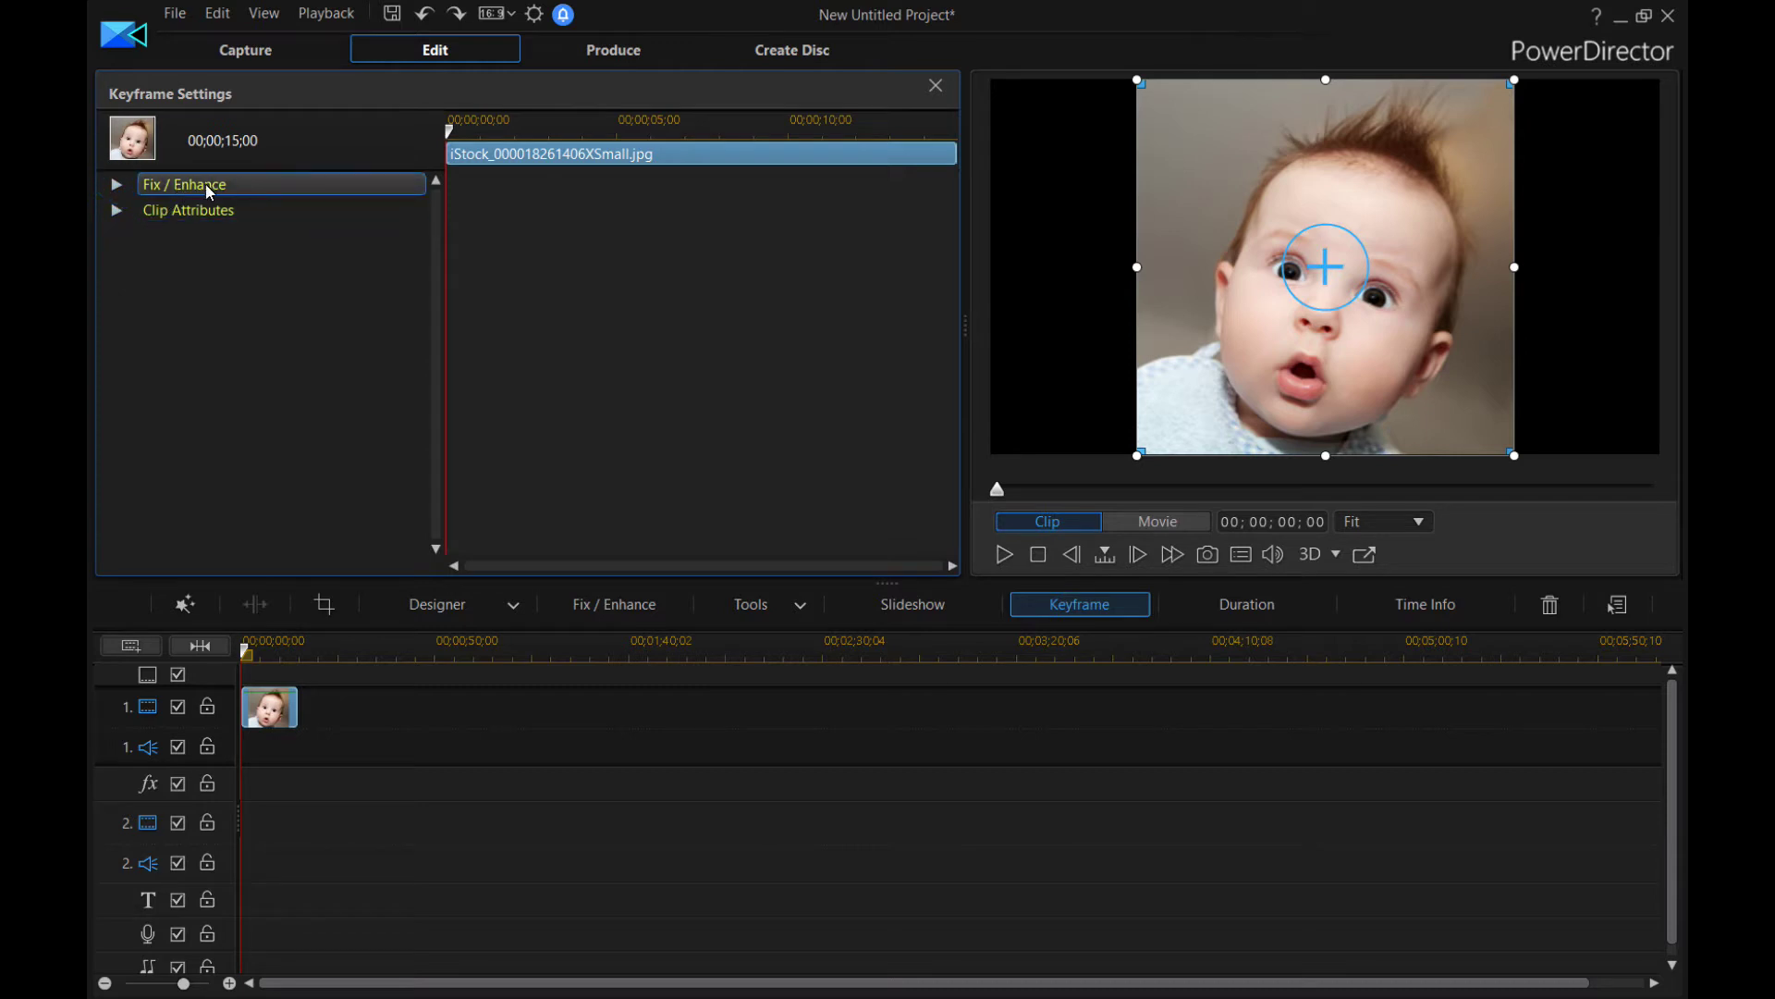
click(116, 185)
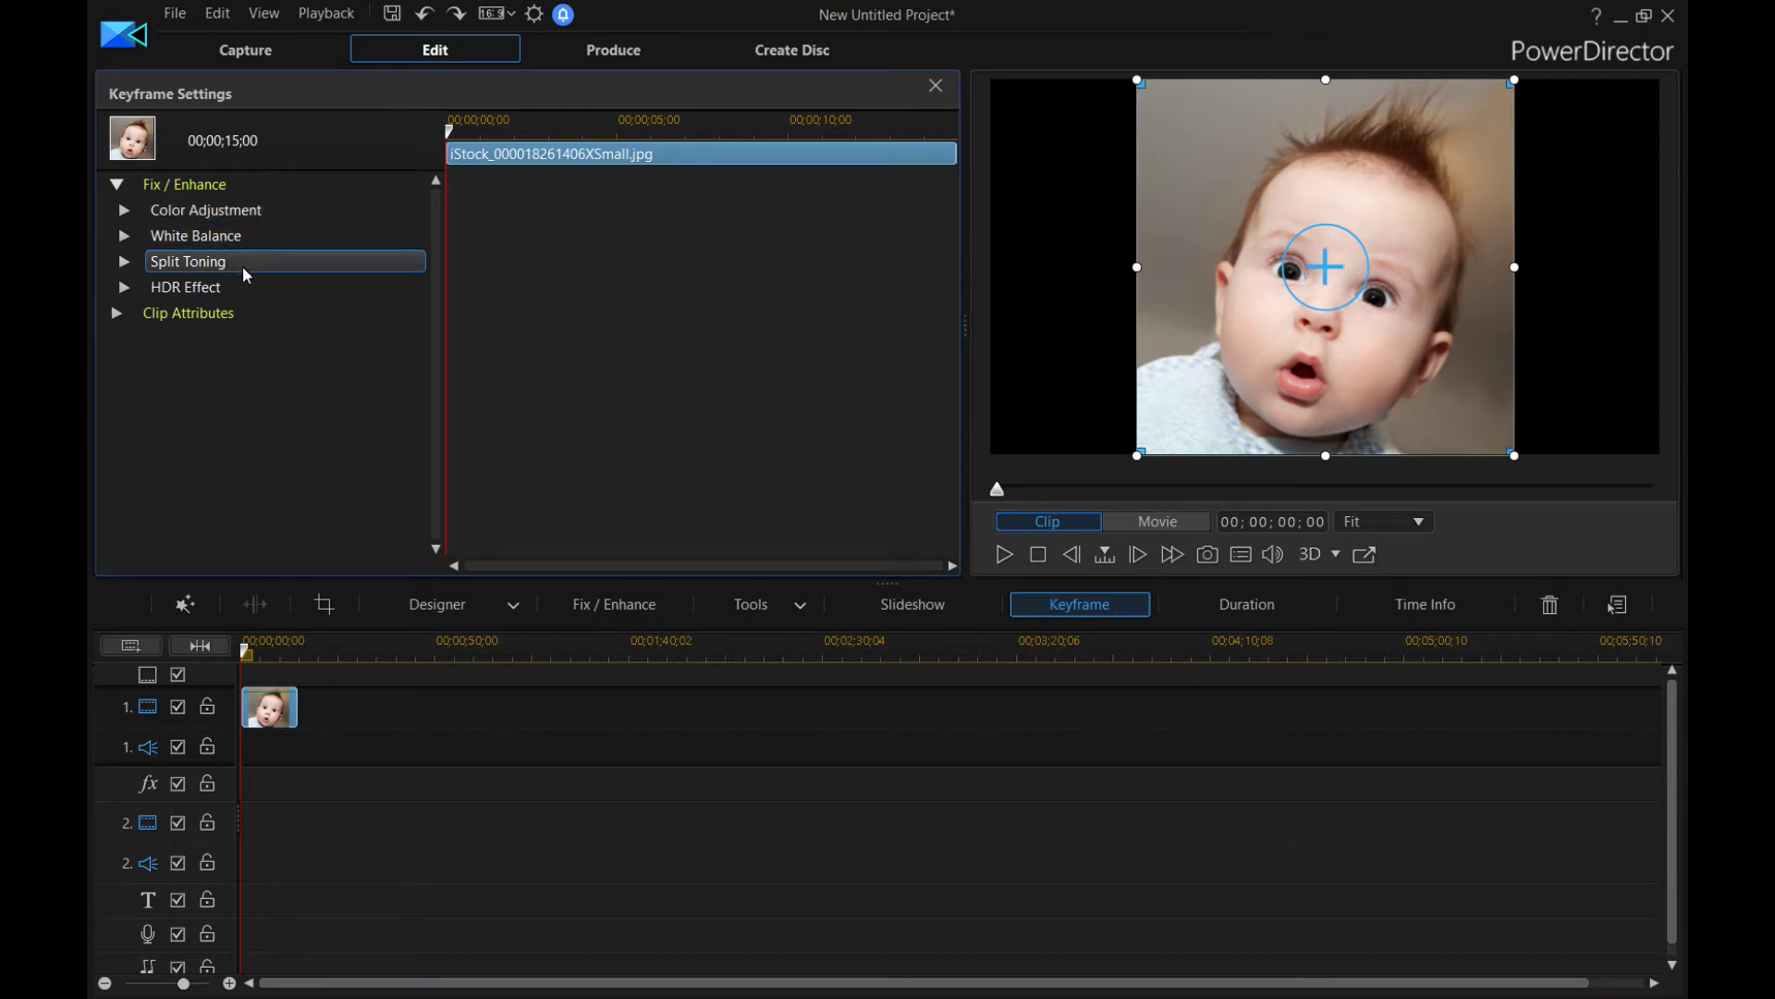
Step: Check the Split Toning, White Balance and Color Adjustment defaults, leaving each section collapsed
click(123, 262)
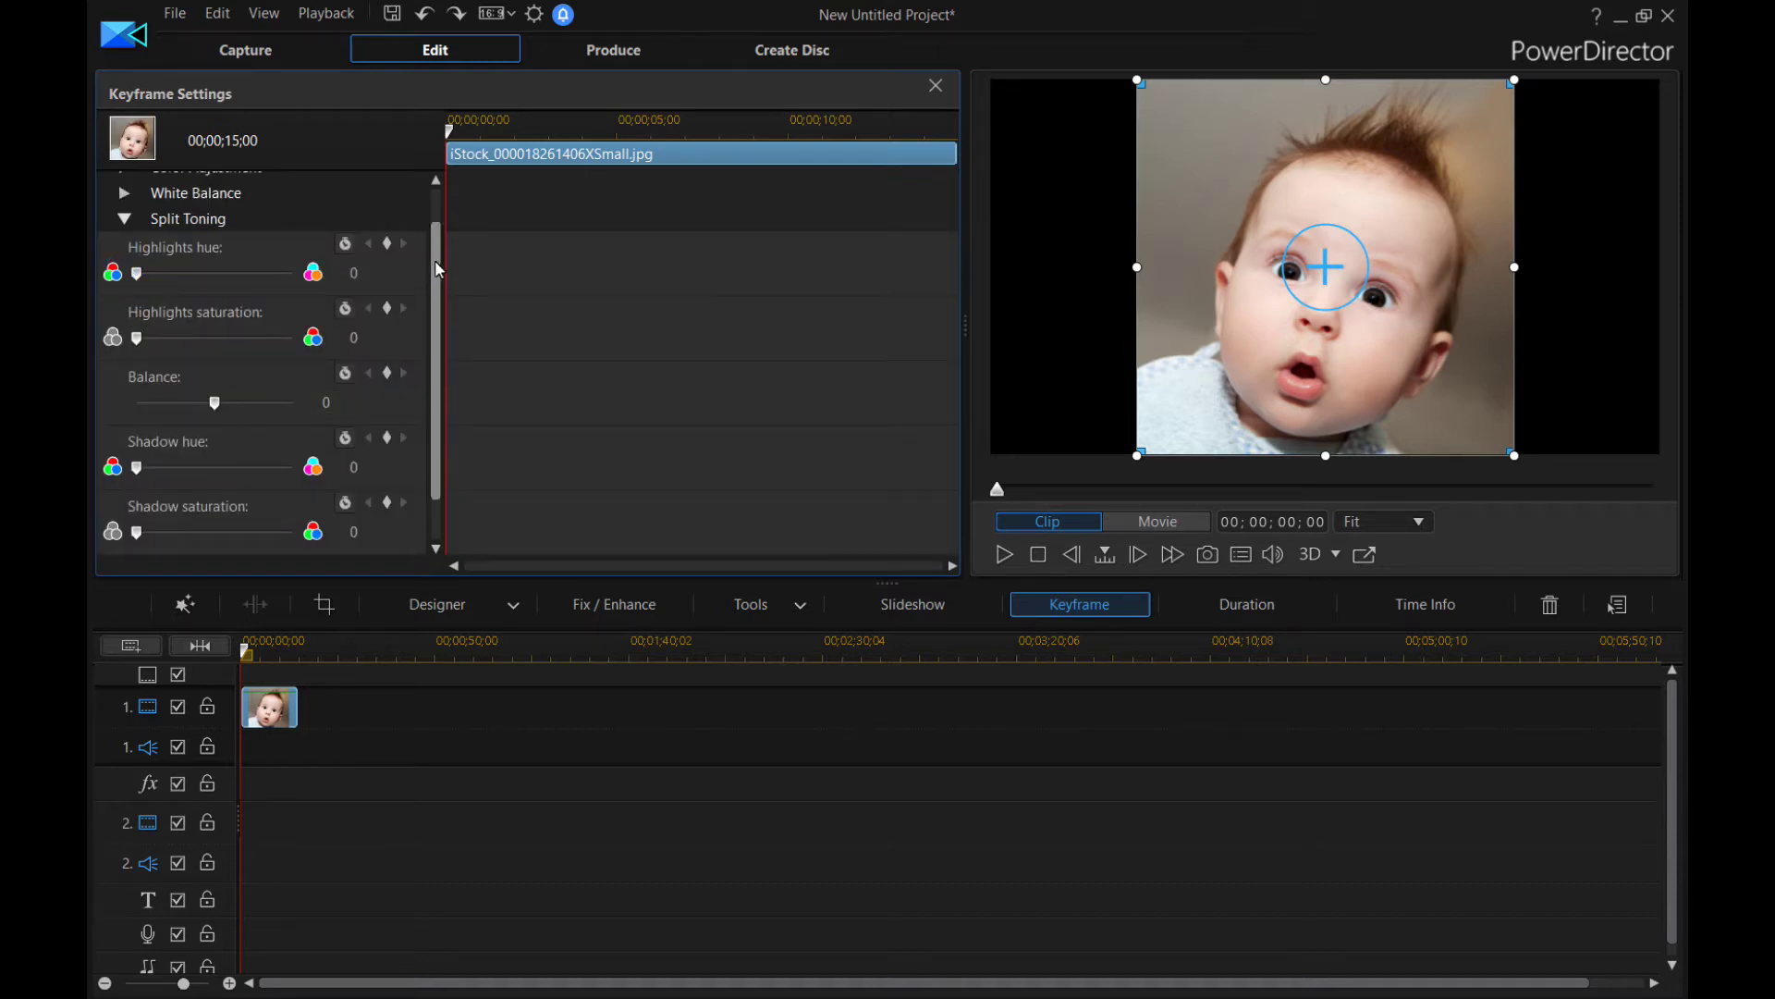
scroll(431, 289, down, 1)
scroll(444, 255, up, 2)
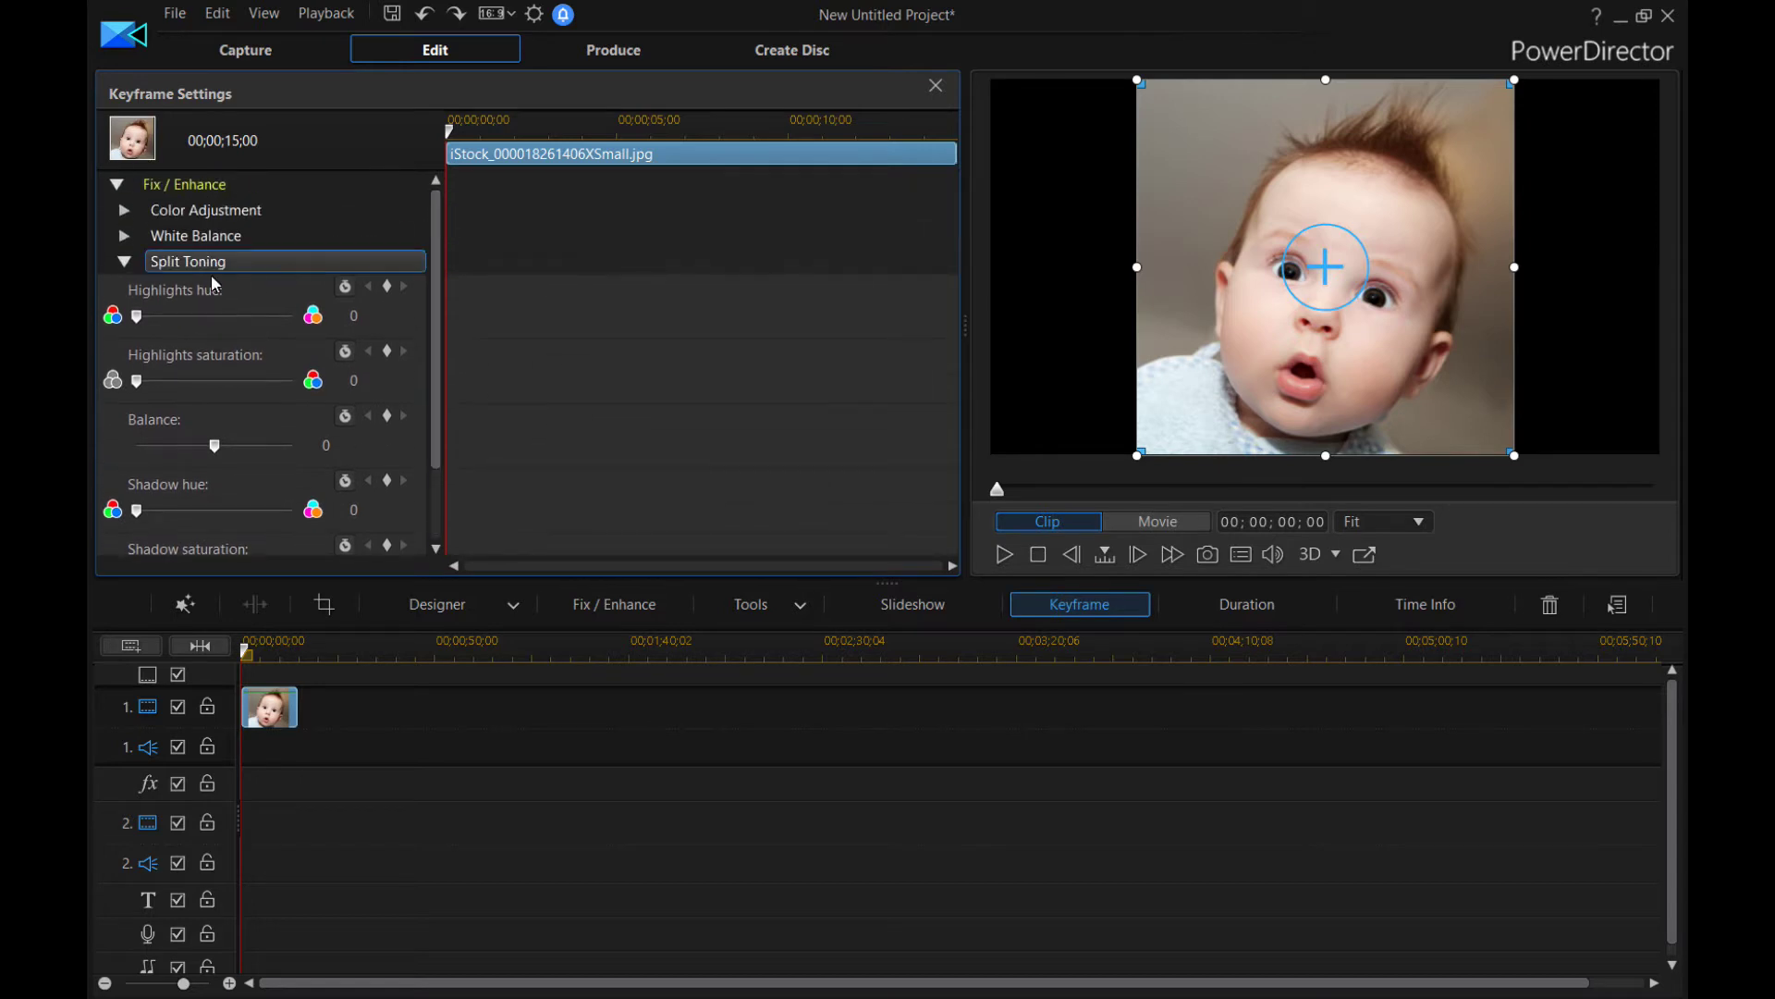
click(123, 263)
click(124, 239)
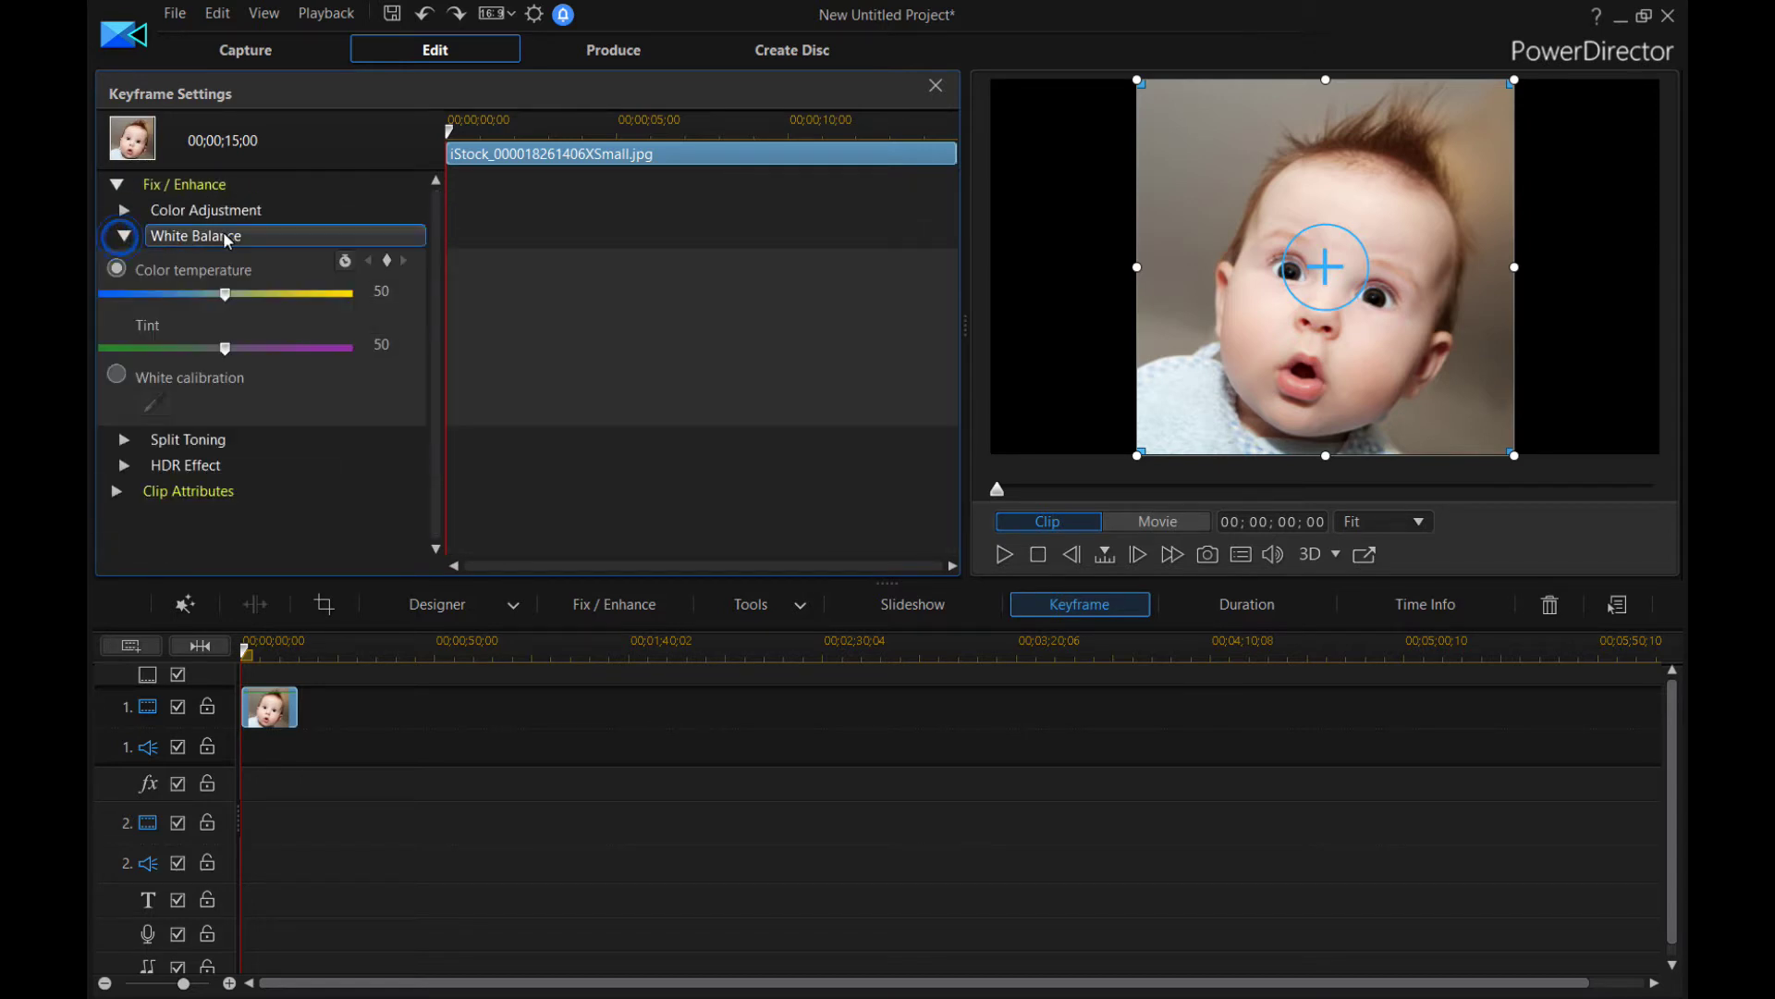
click(127, 237)
click(128, 214)
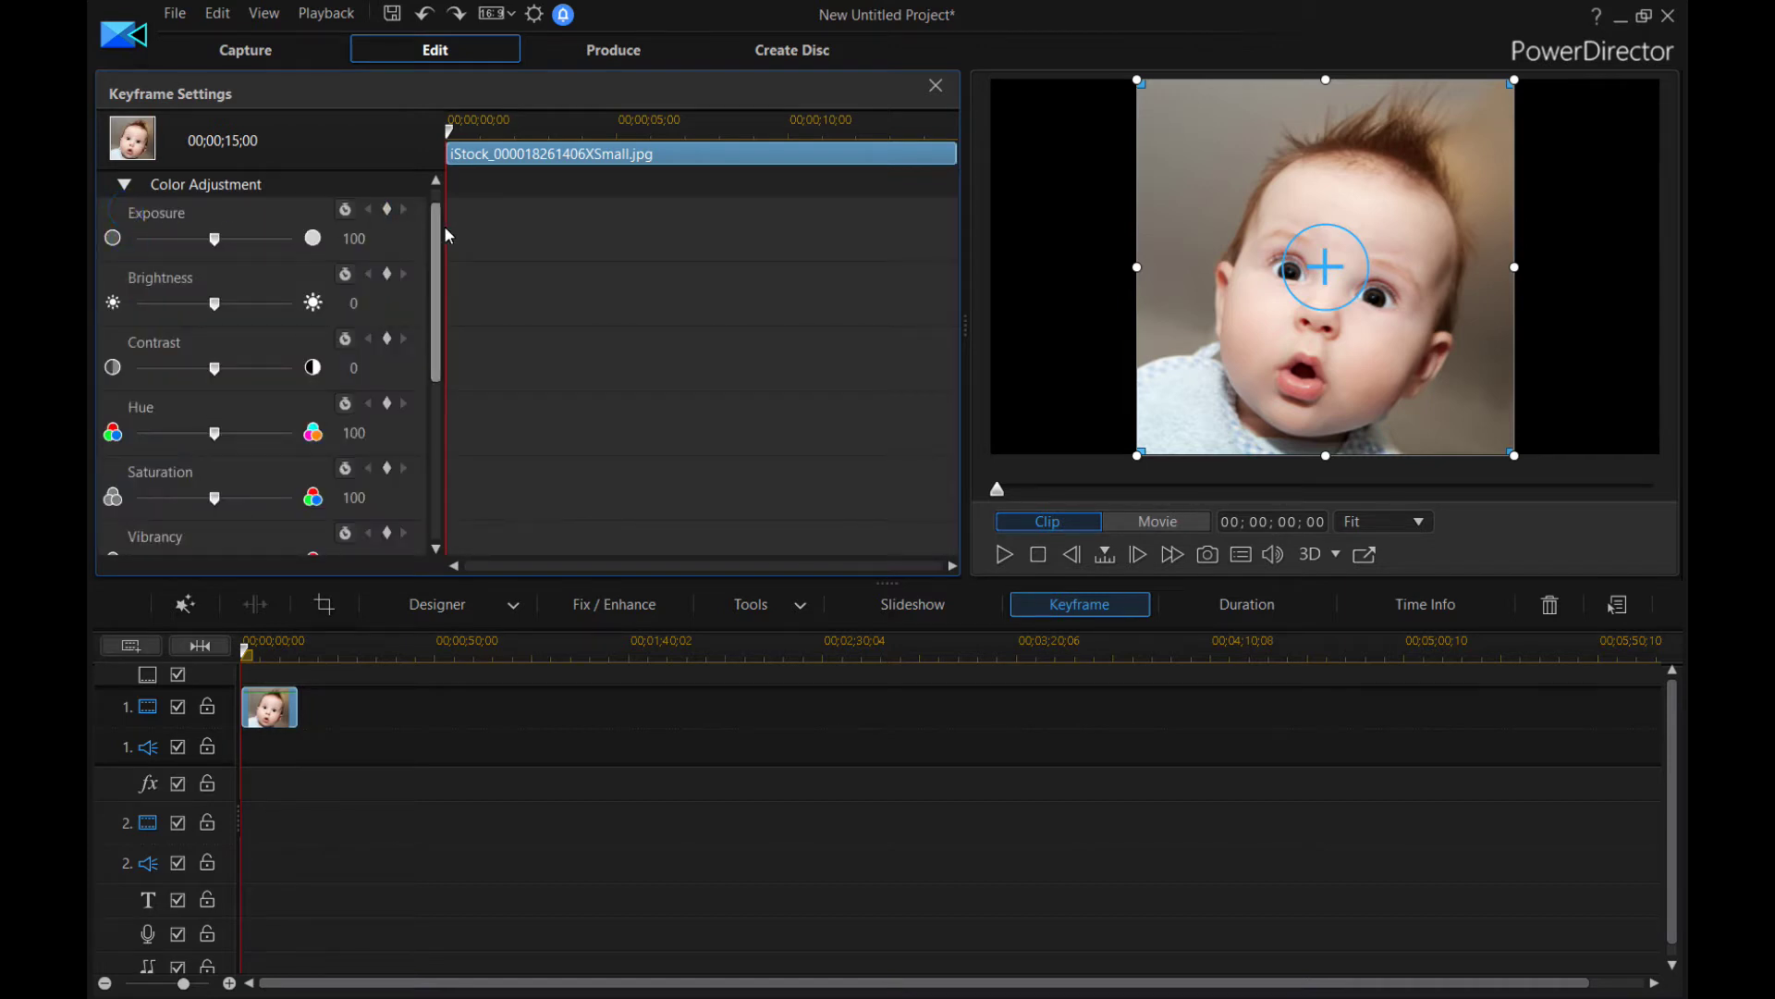
drag(436, 219, 388, 196)
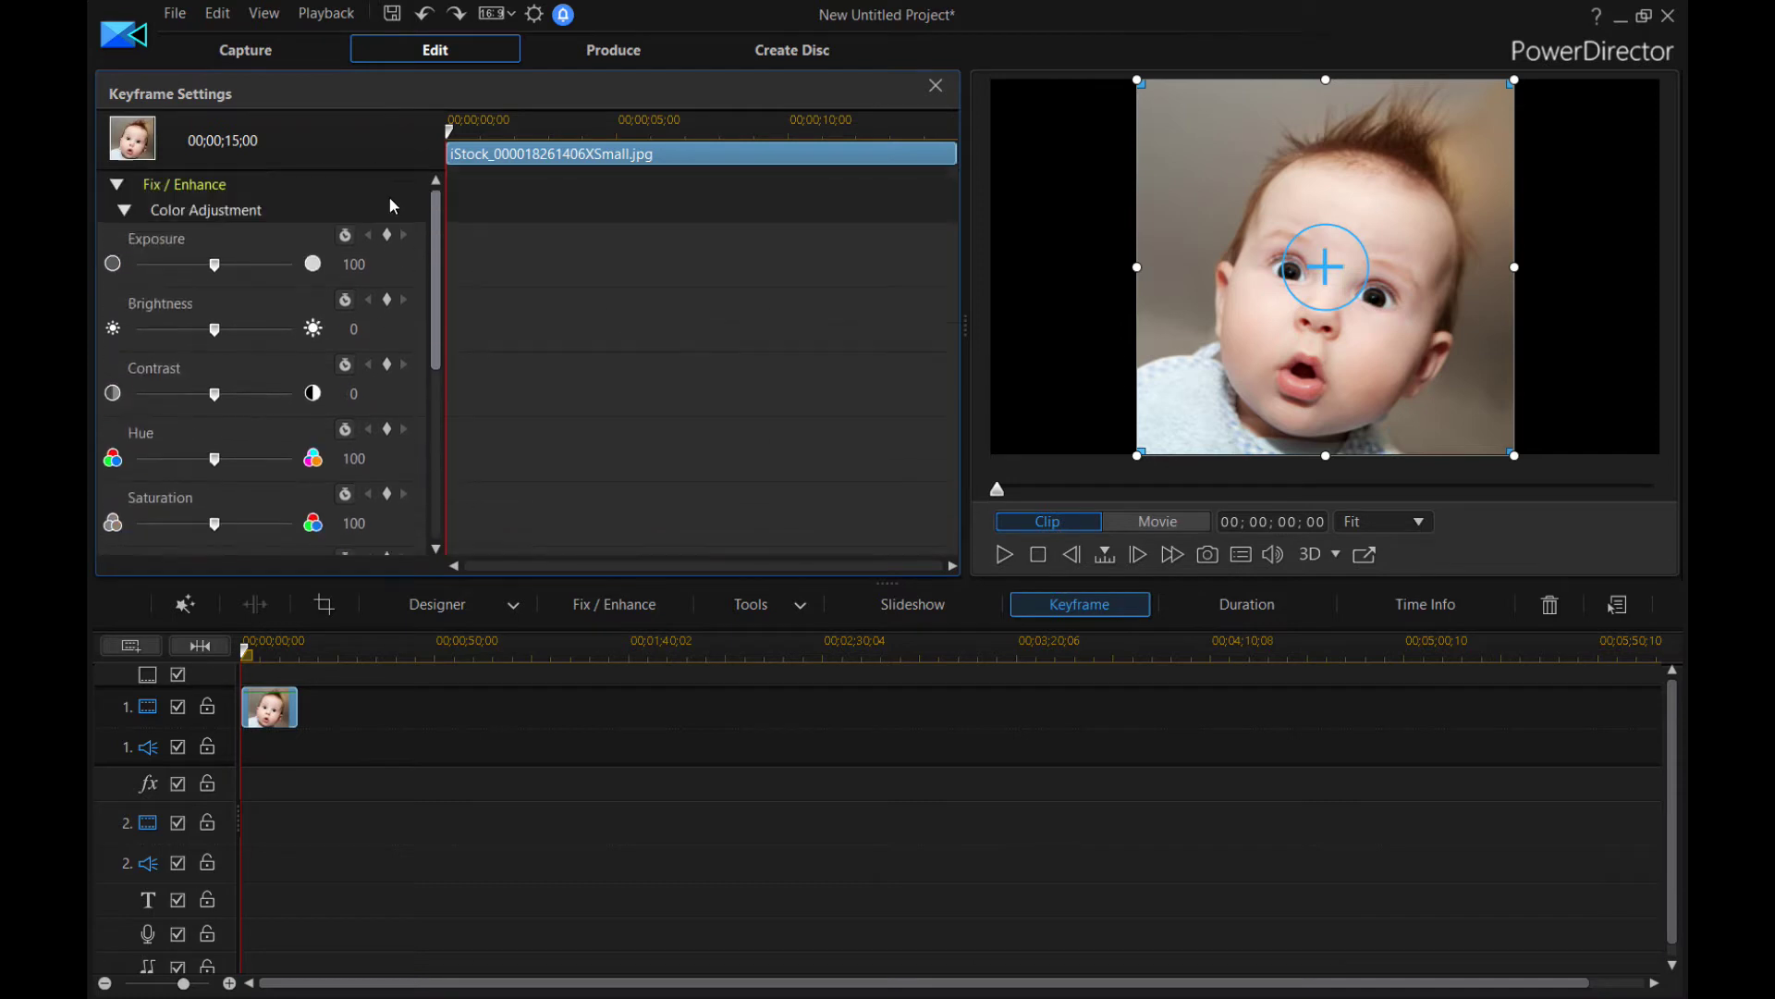
click(126, 214)
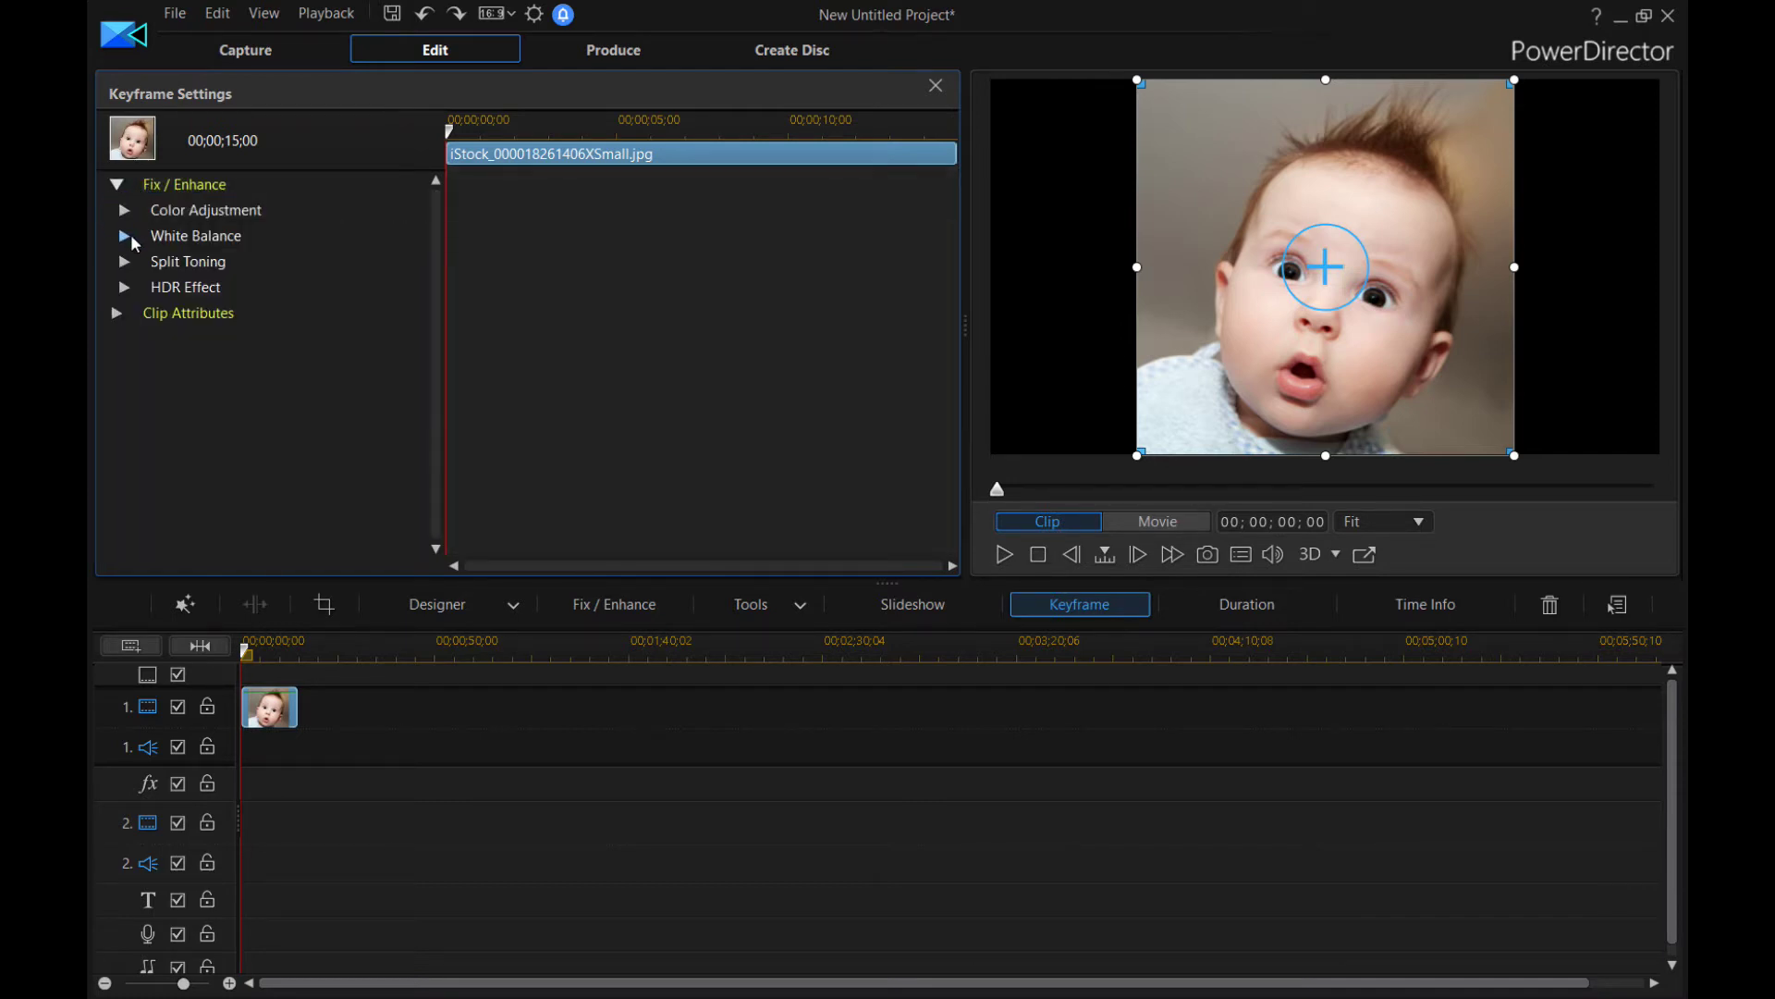
Step: Review Clip Attributes' Position, Opacity and Rotation, then expand Color Adjustment to show Exposure through Saturation
click(118, 315)
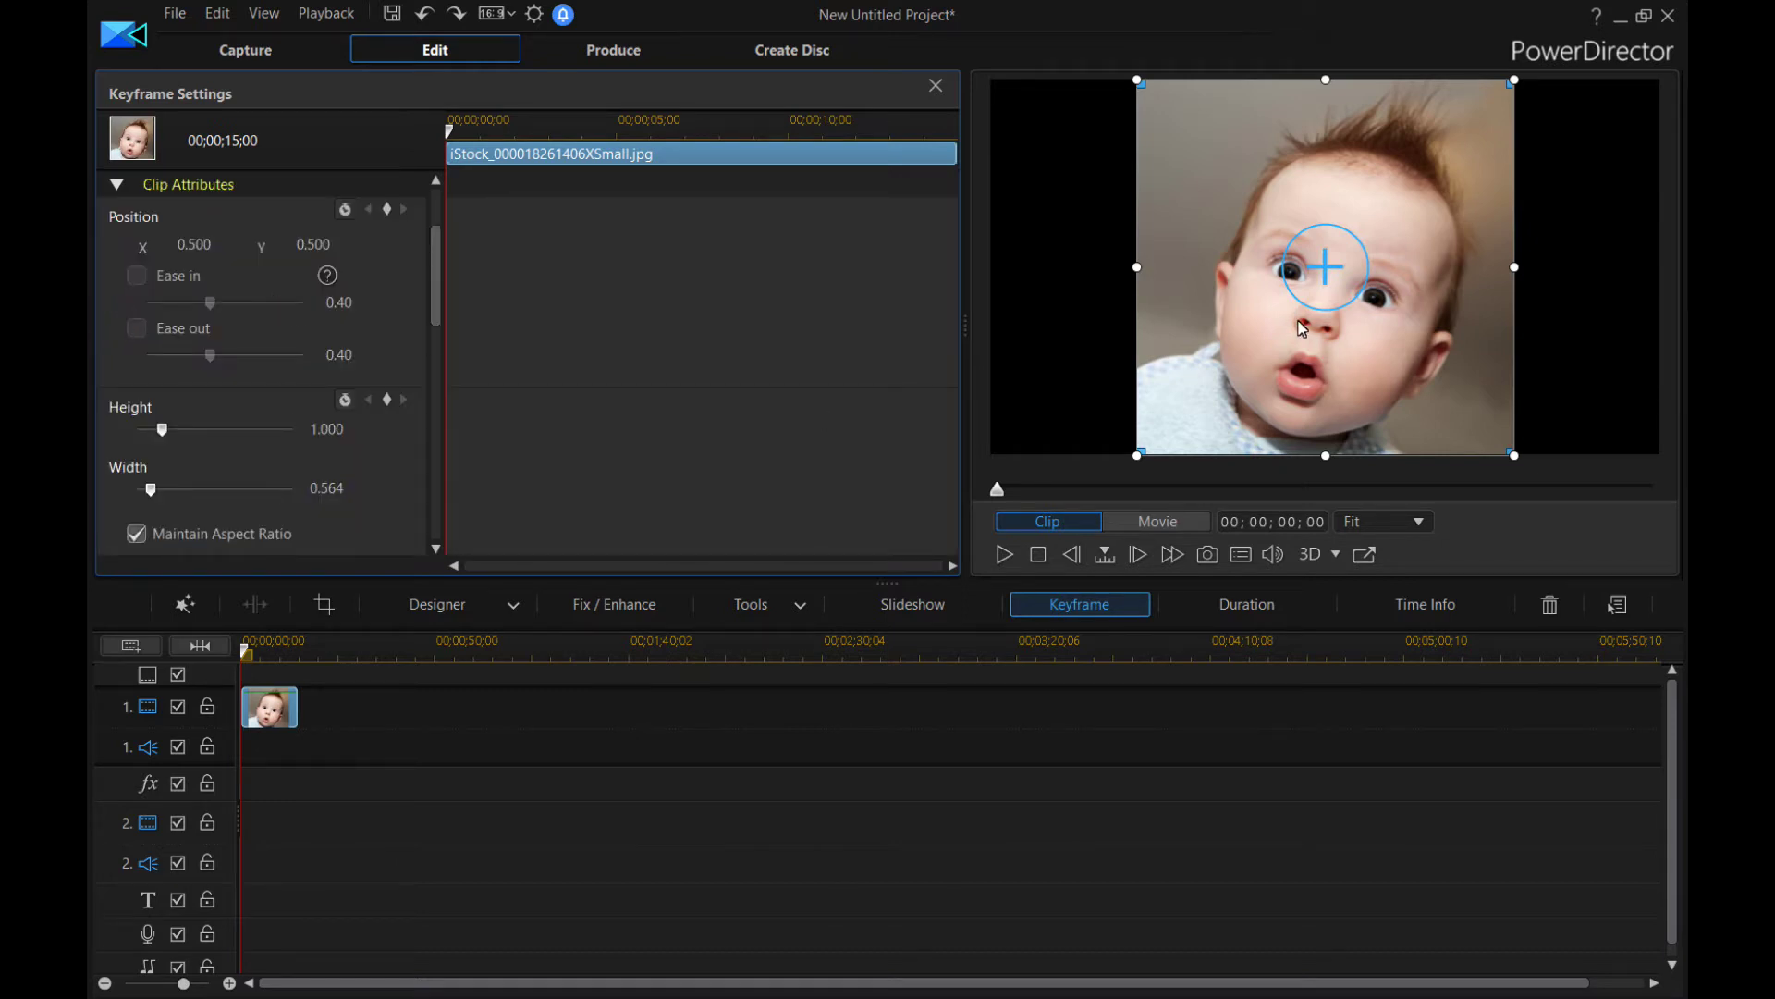
drag(440, 242, 426, 278)
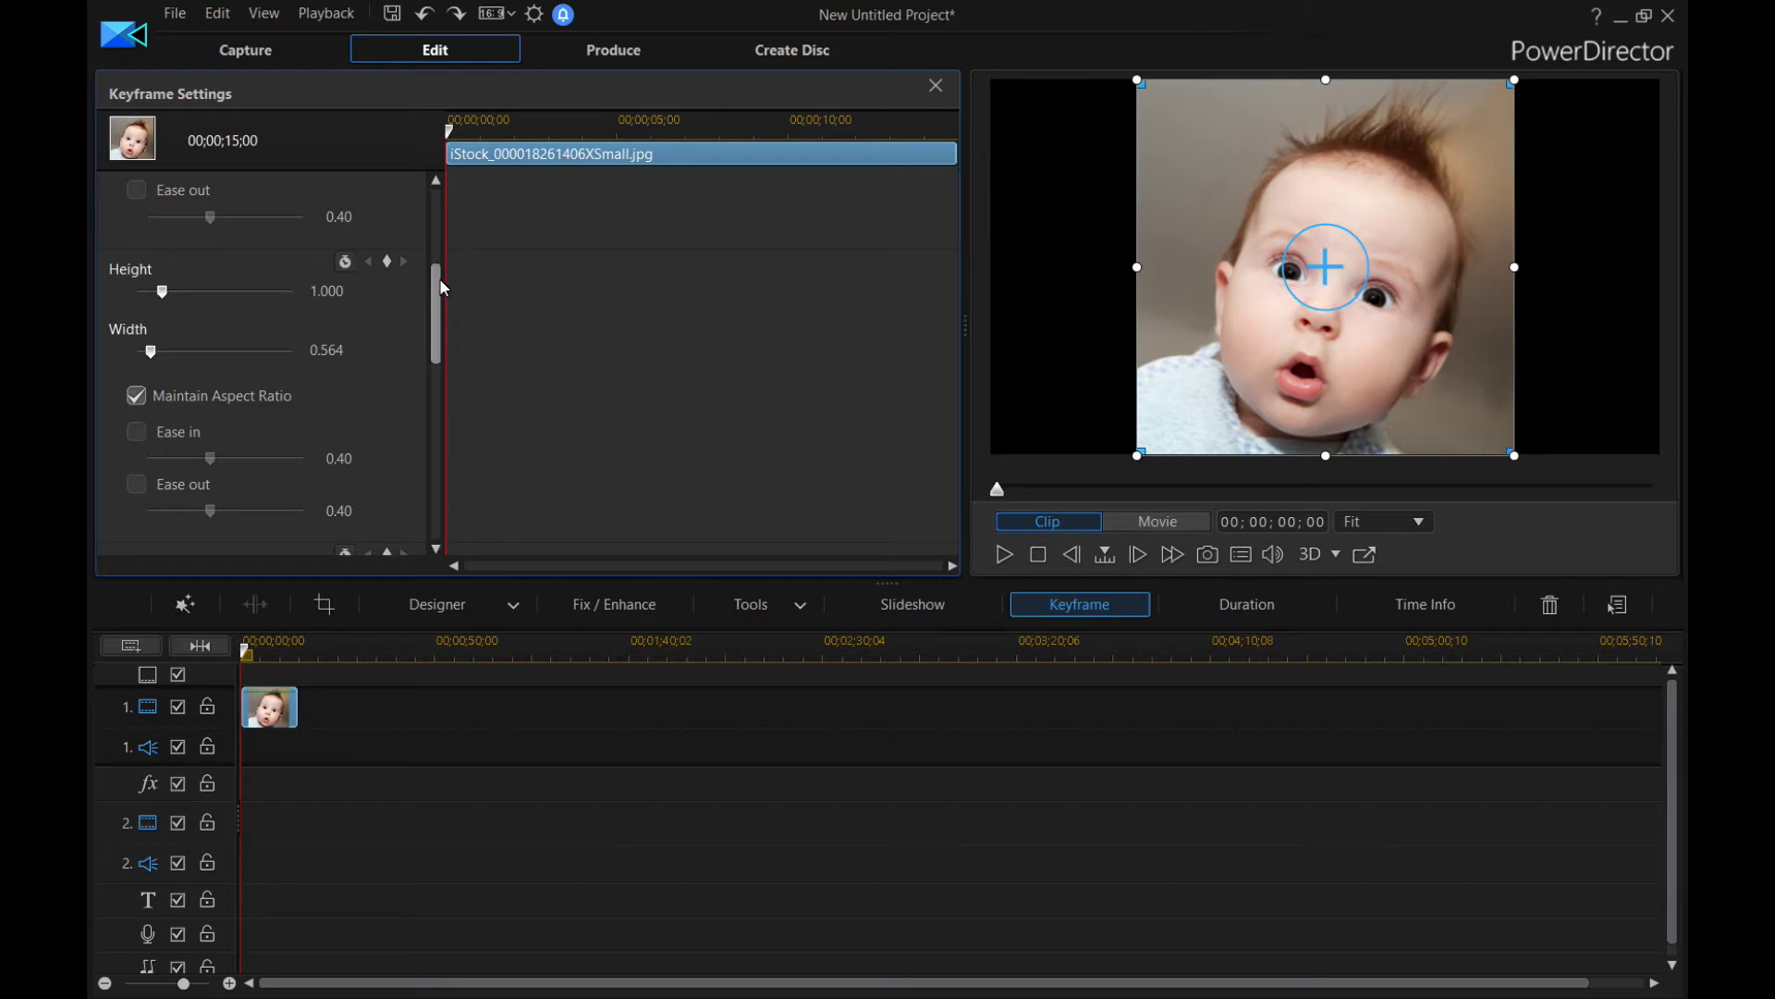
drag(440, 280, 420, 385)
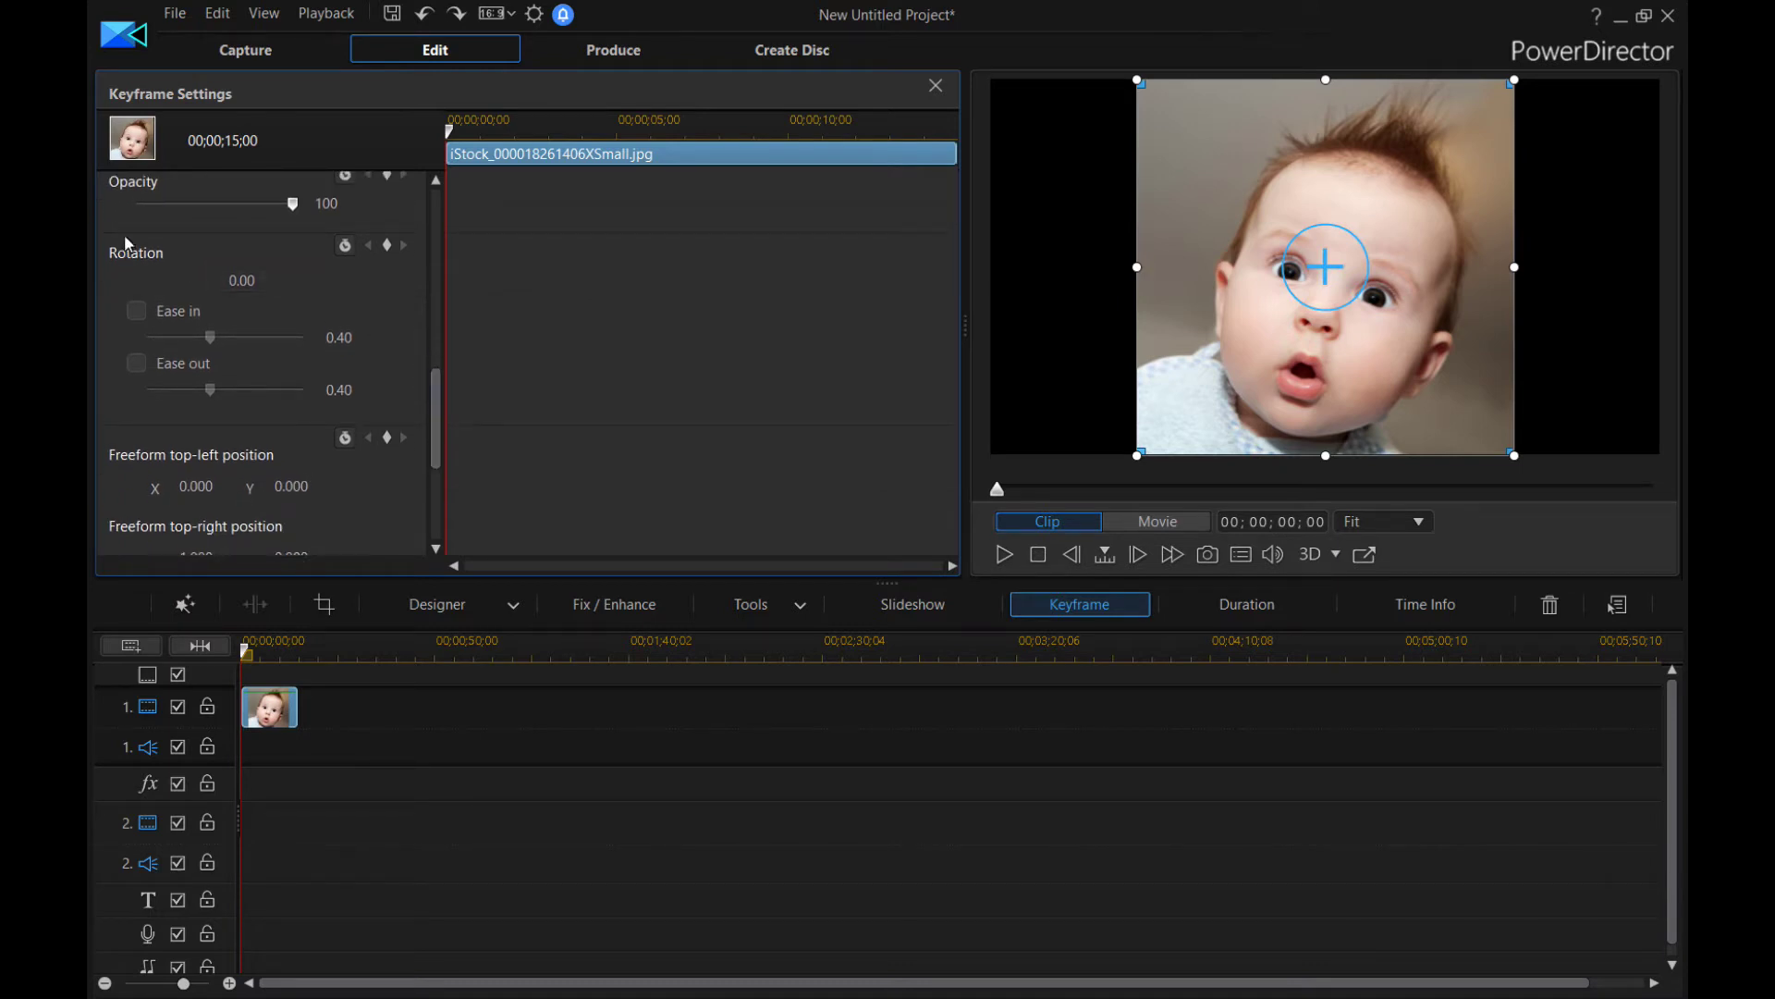
drag(433, 391, 430, 207)
click(113, 315)
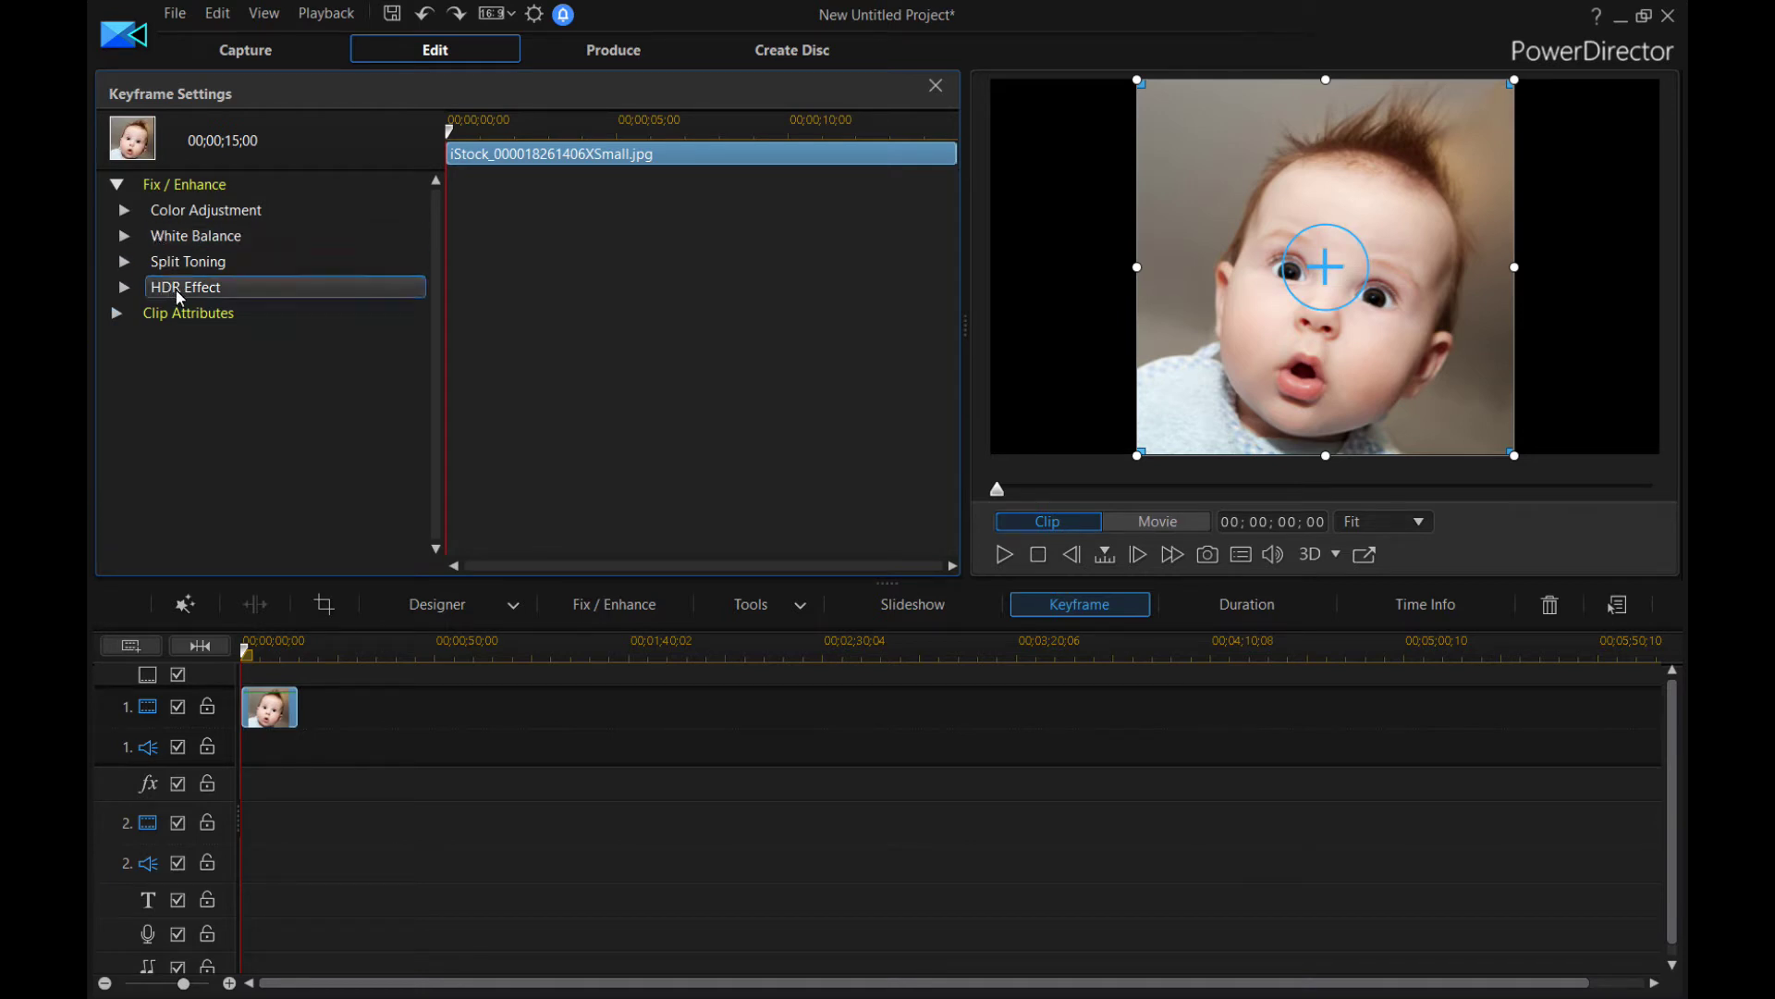
click(125, 212)
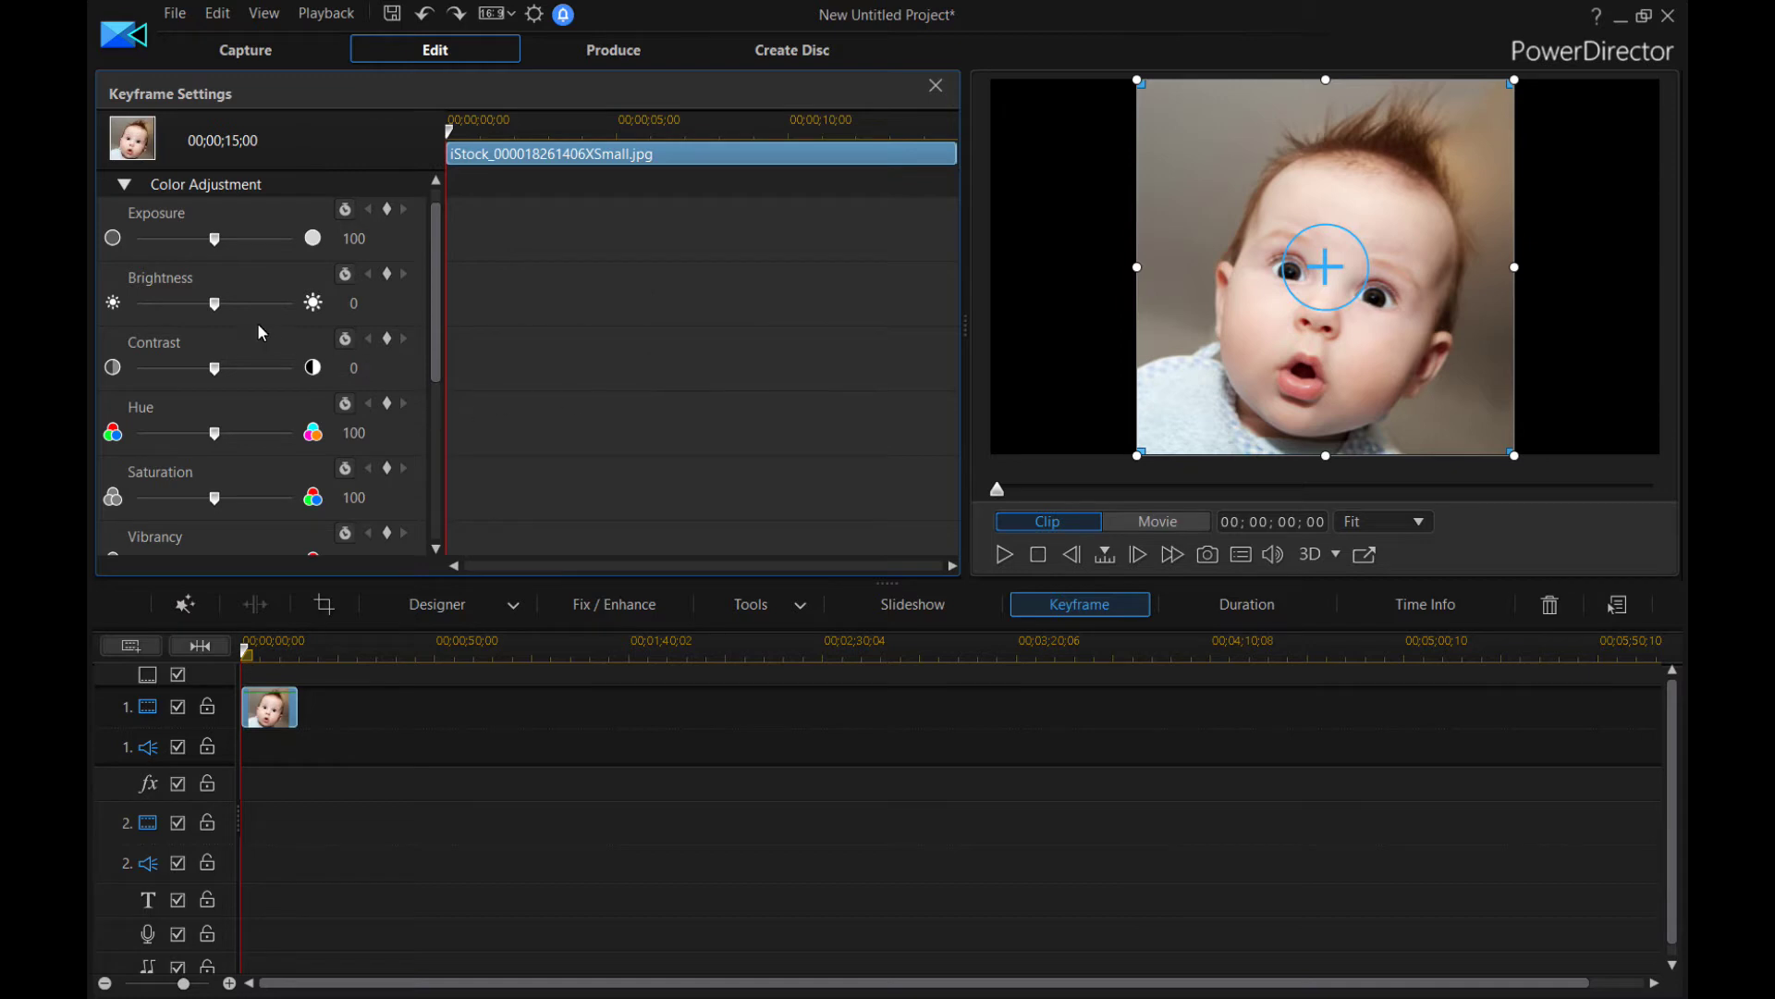
Step: Add an Exposure keyframe at 00;00;00;00 and set Exposure to 0
click(390, 211)
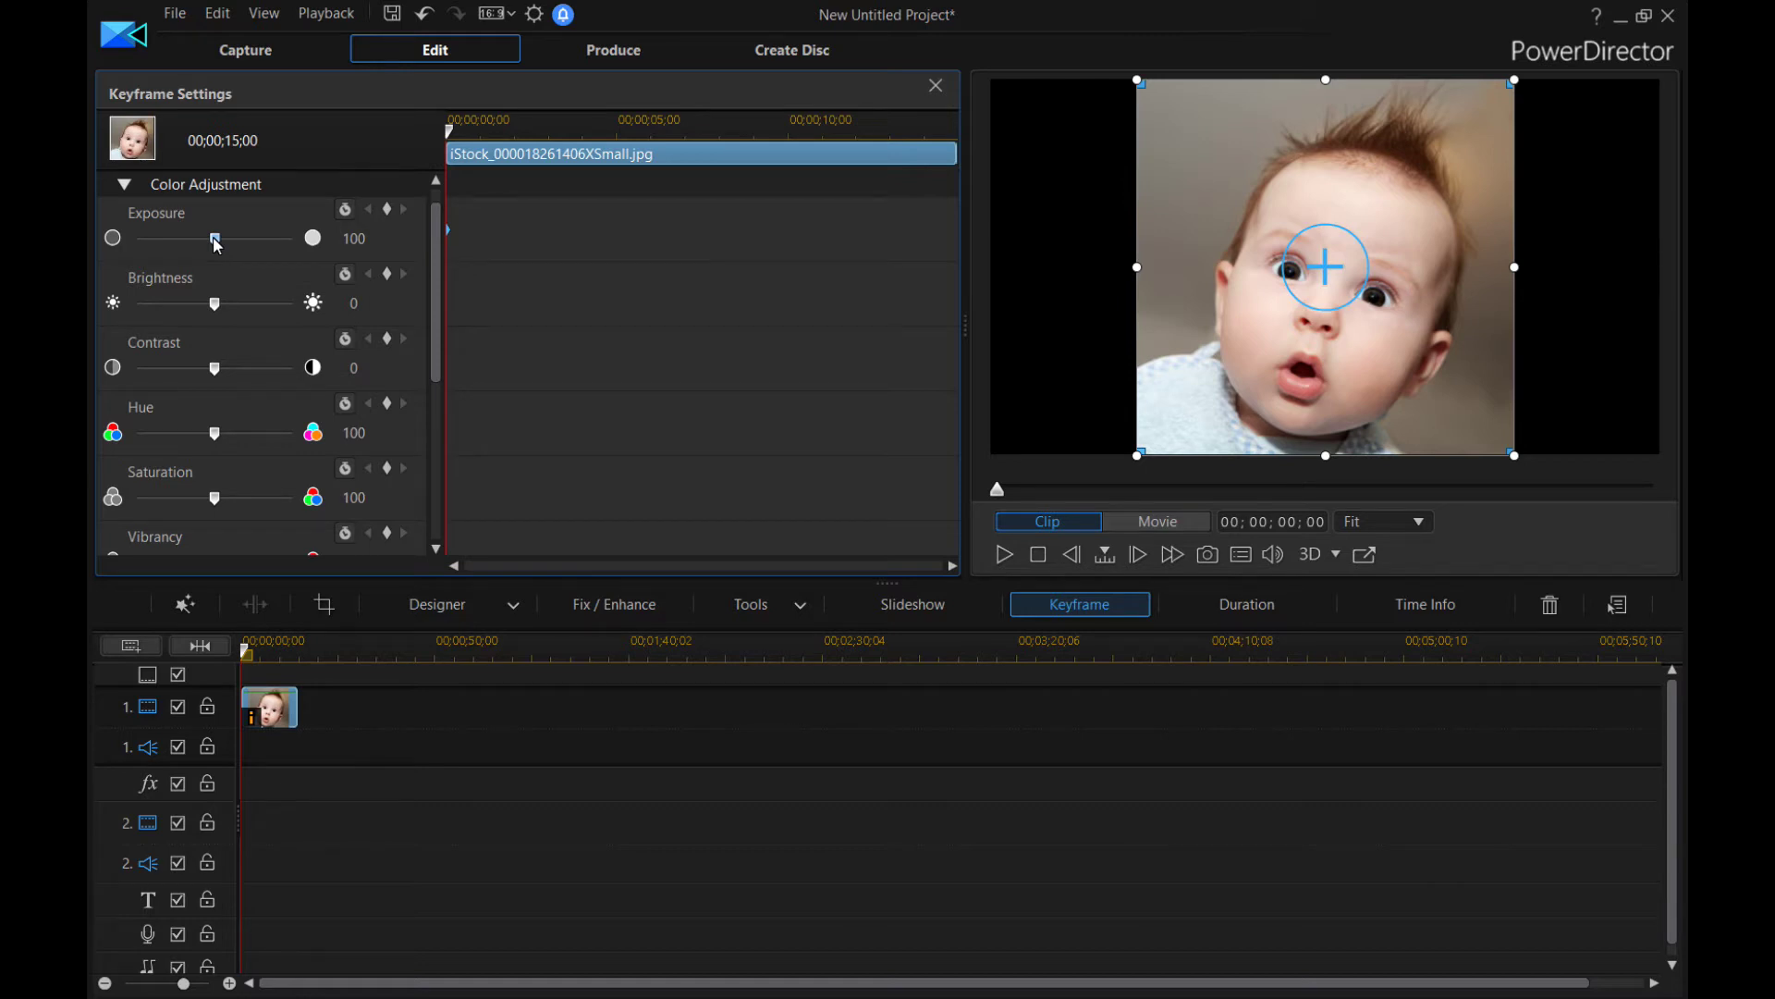
drag(217, 243, 112, 247)
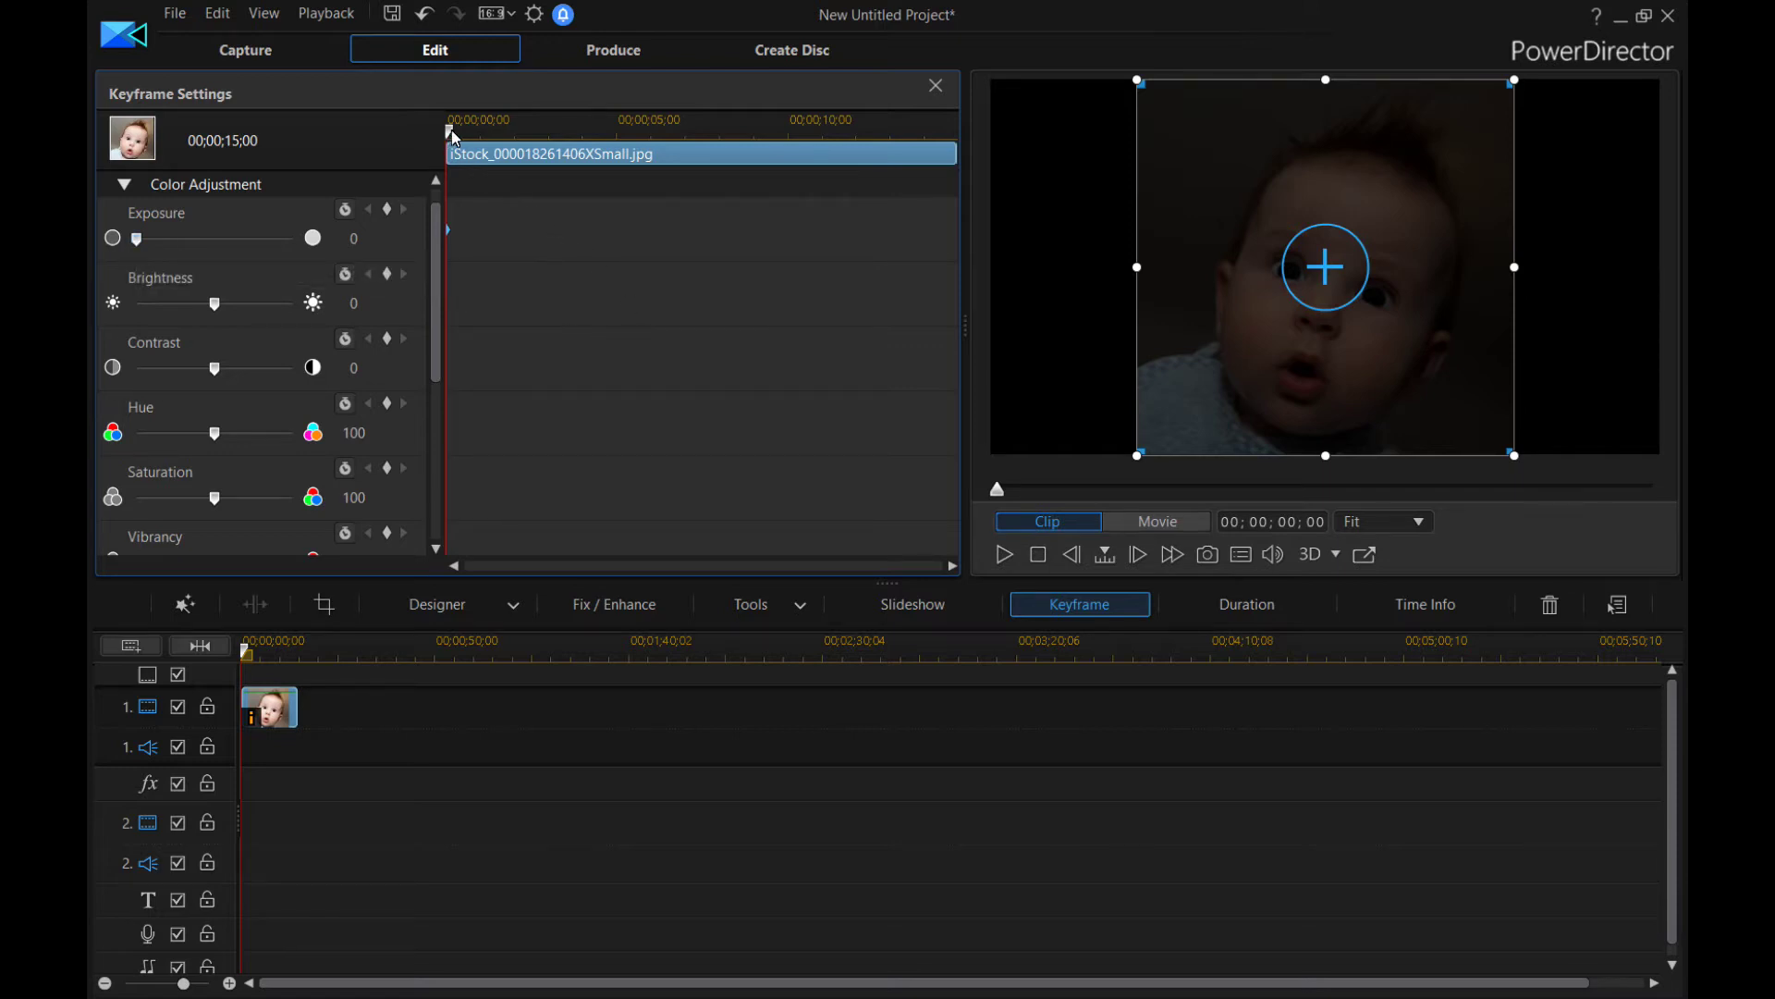
Step: Add an Exposure keyframe of 200 at 00;00;15;00, then scrub back to check the brightening ramp
drag(453, 135, 997, 247)
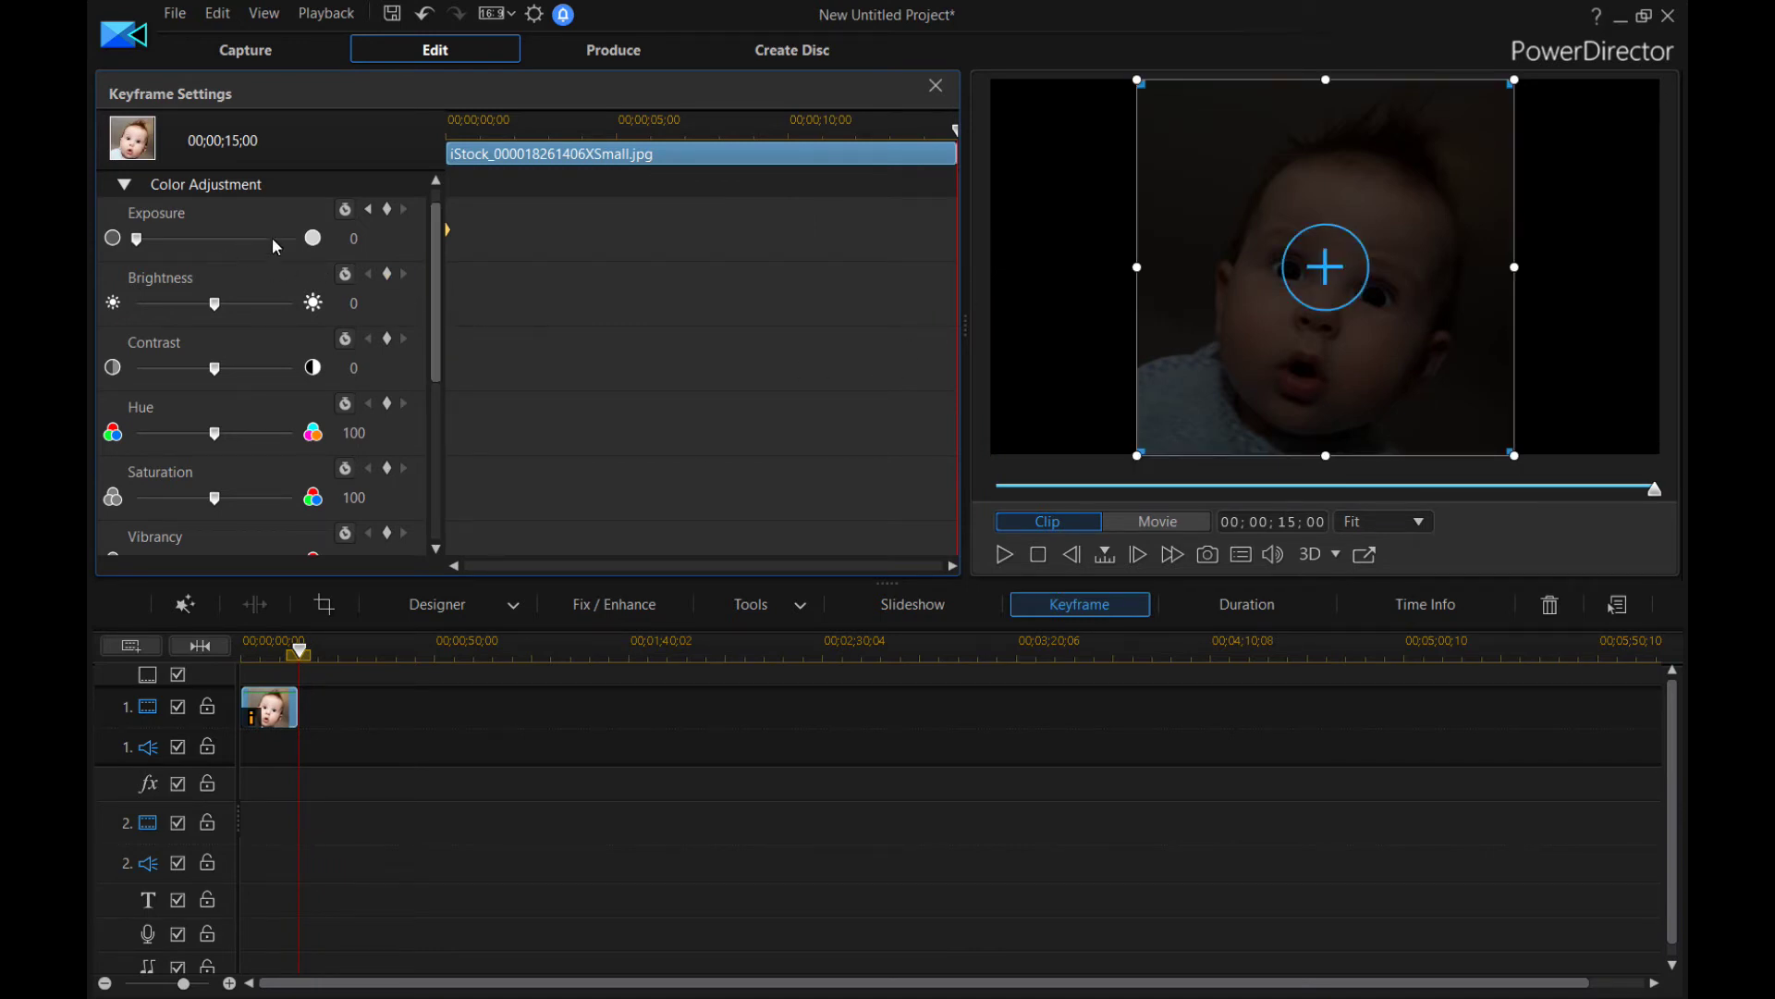
click(389, 216)
click(389, 212)
drag(960, 555, 955, 238)
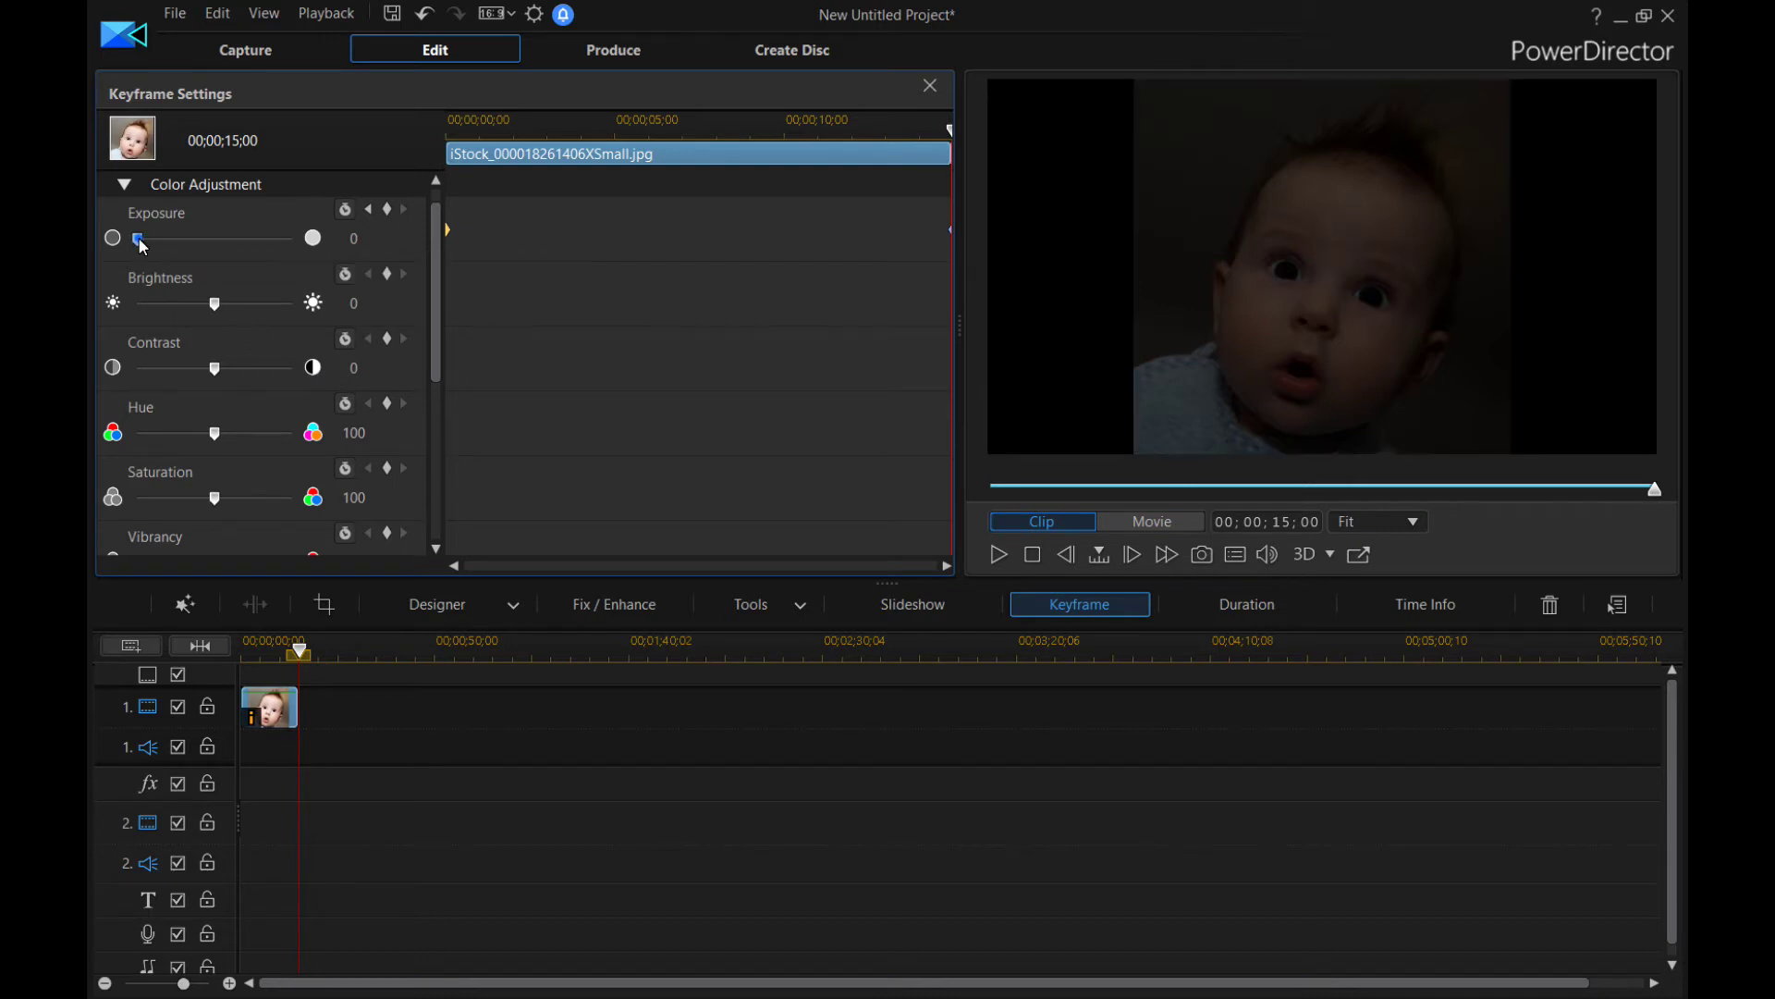
drag(141, 240, 305, 249)
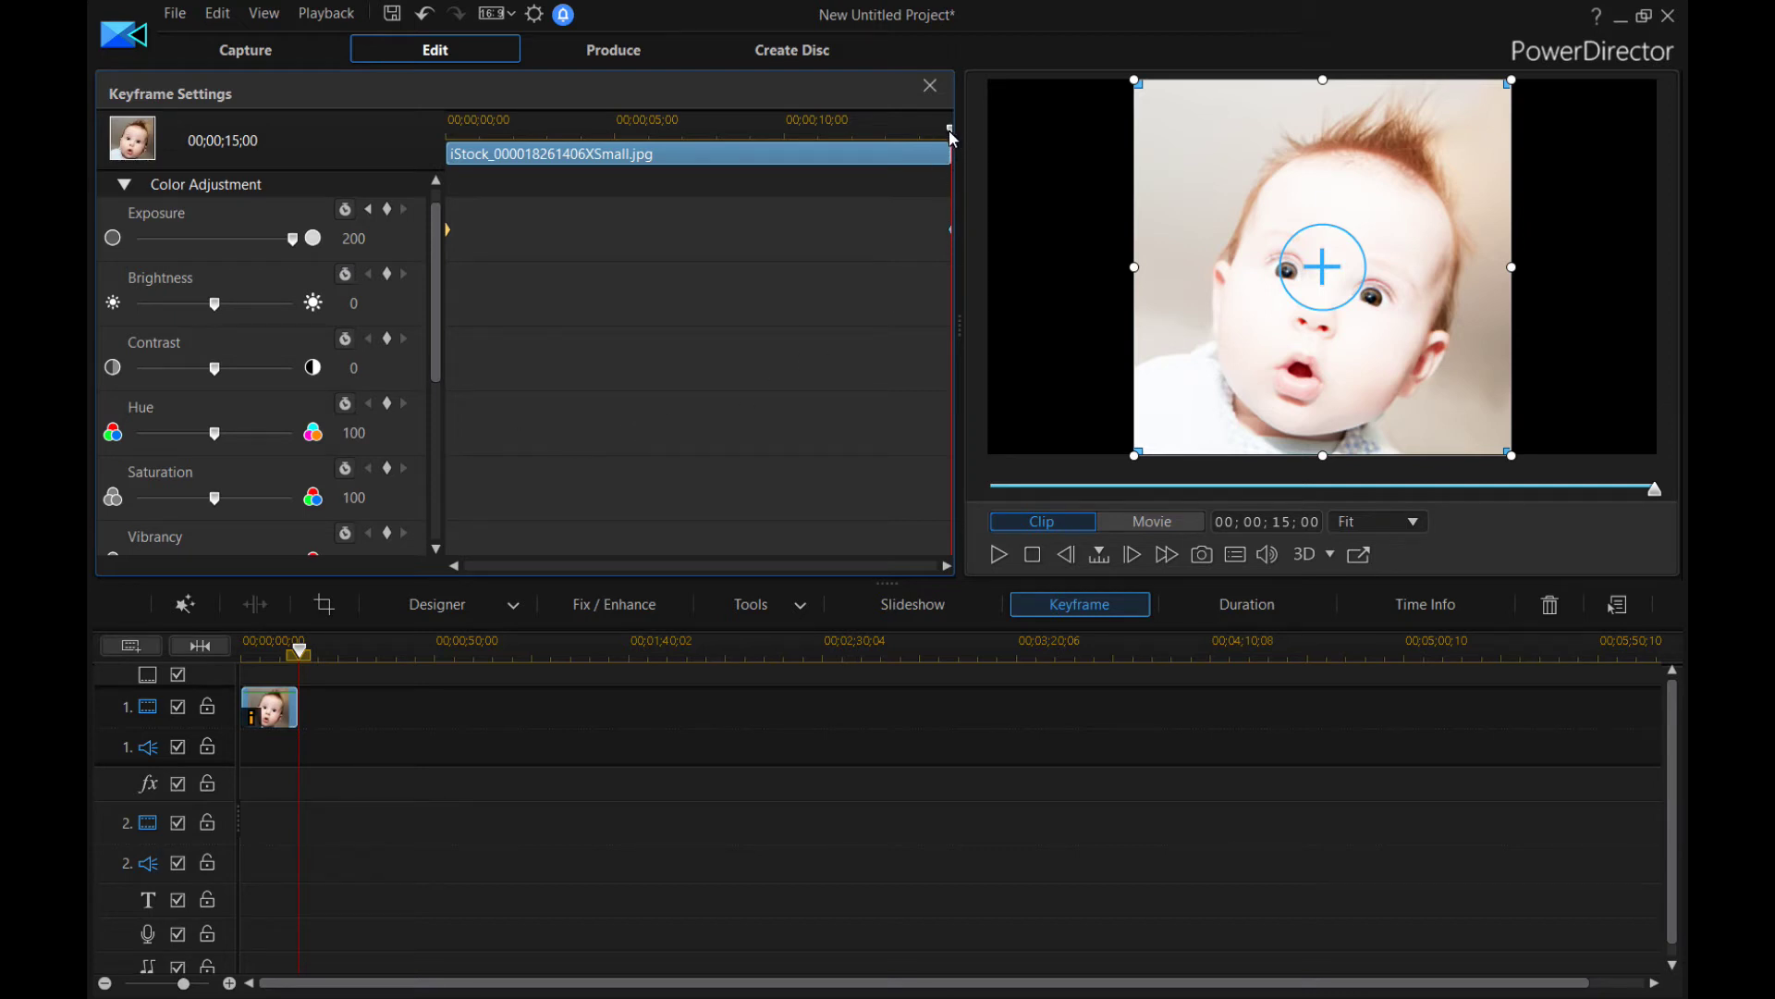
drag(952, 137, 969, 248)
drag(950, 129, 449, 159)
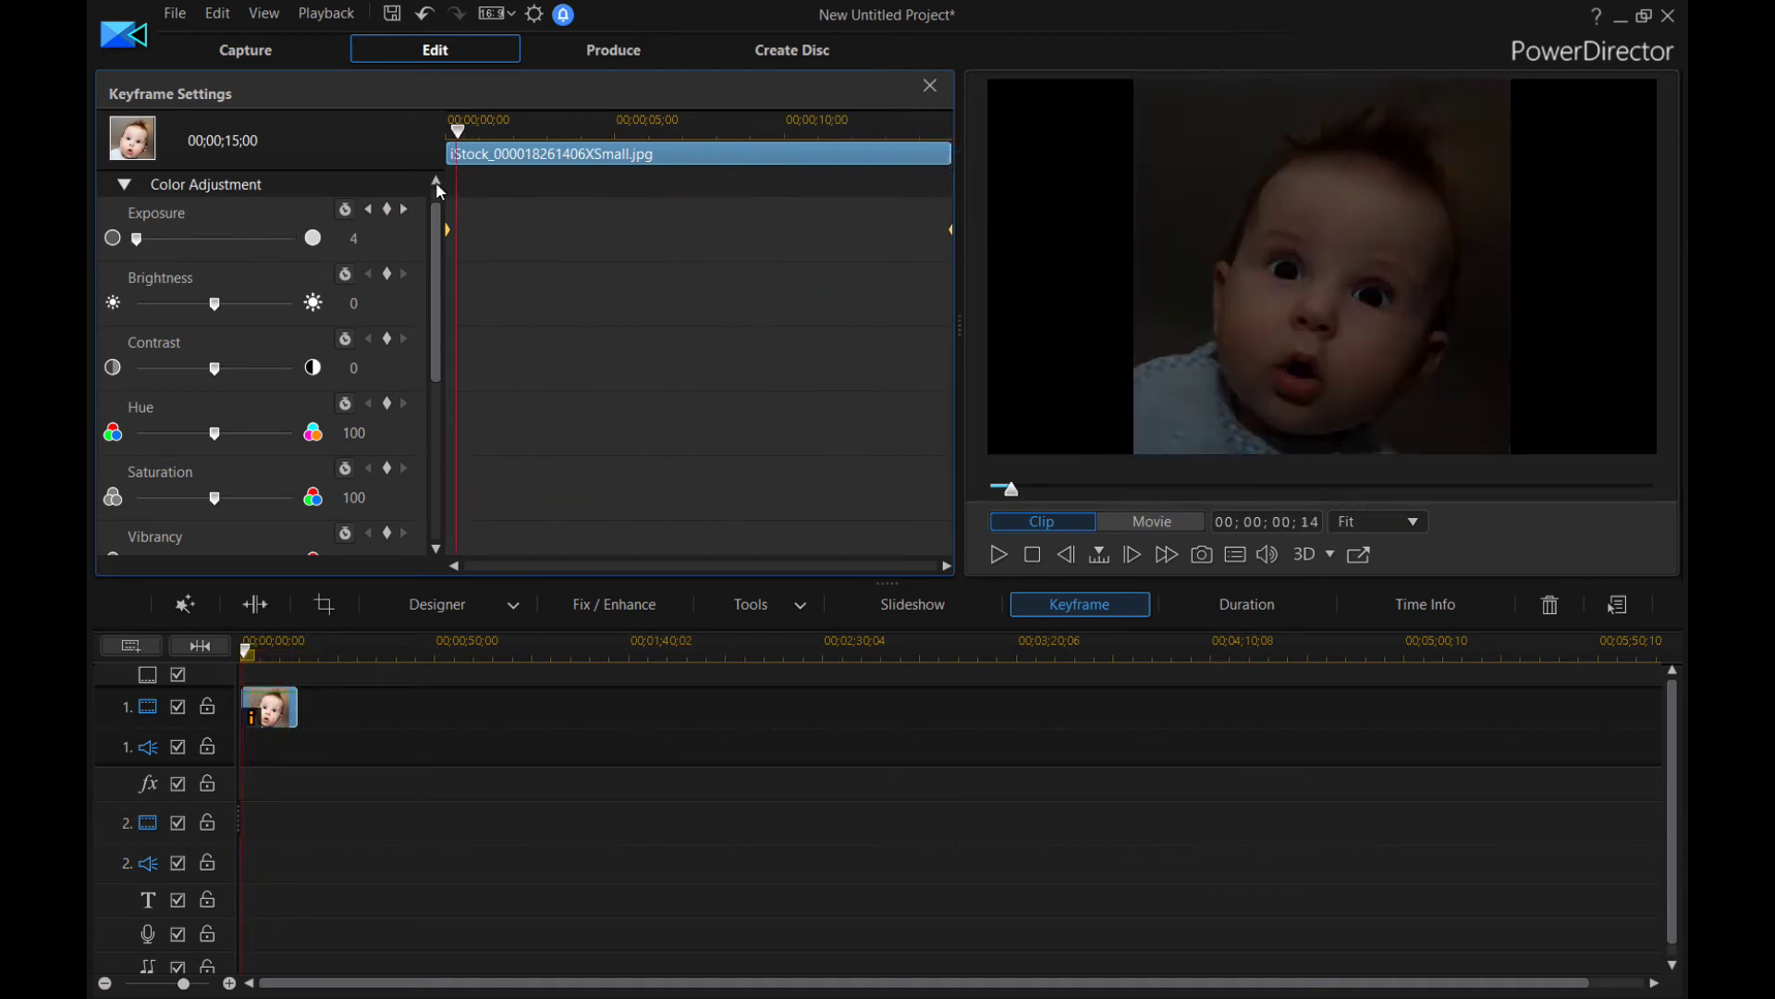
click(997, 557)
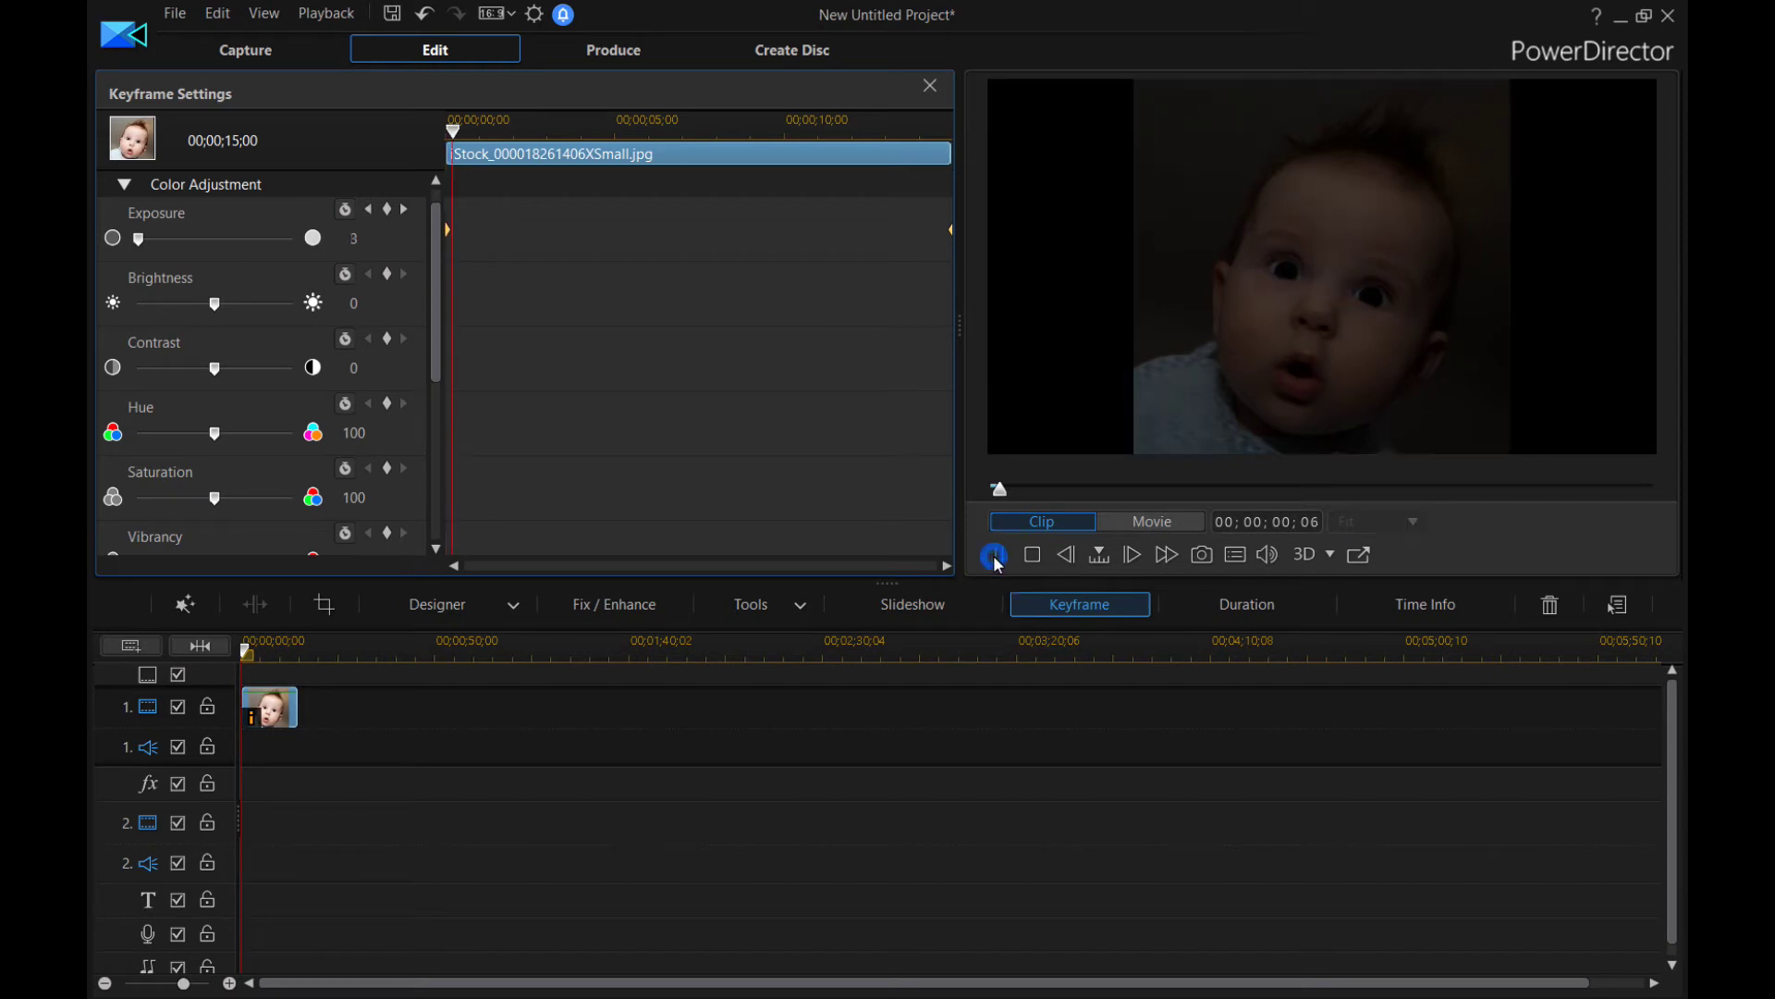
Step: Keyframe Hue at 0 on the clip's start and 200 on its end, then check the end
click(389, 407)
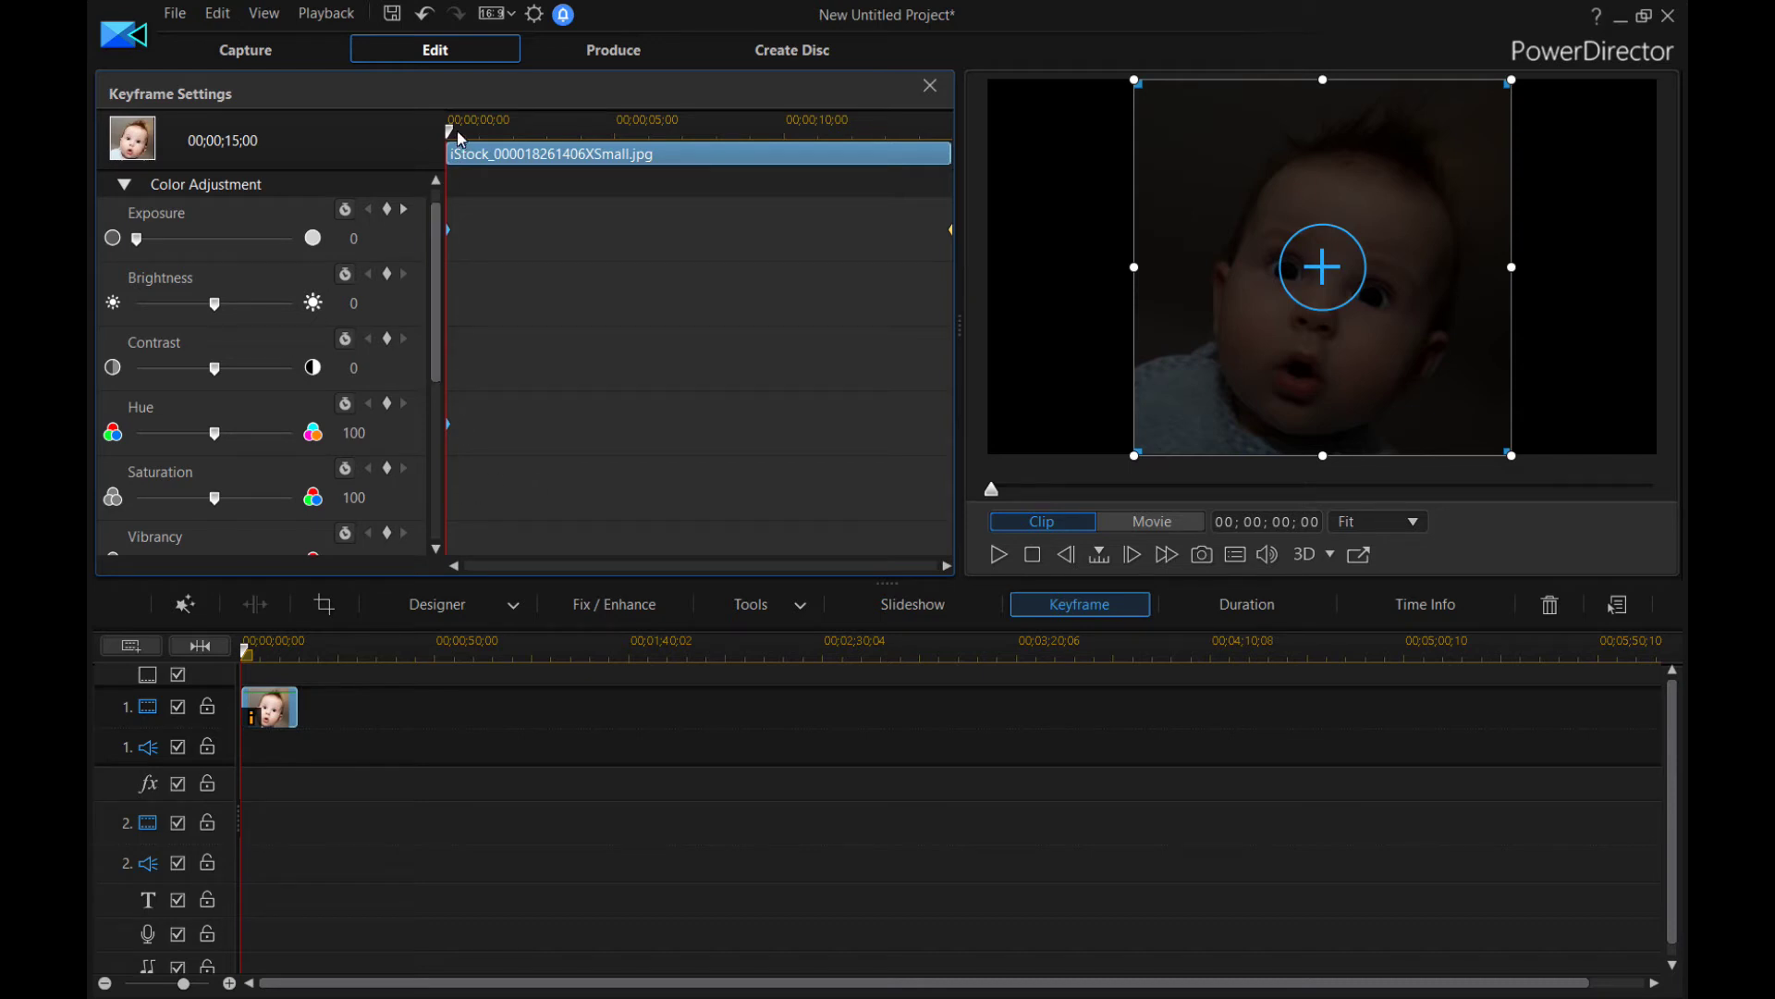
drag(452, 136, 984, 169)
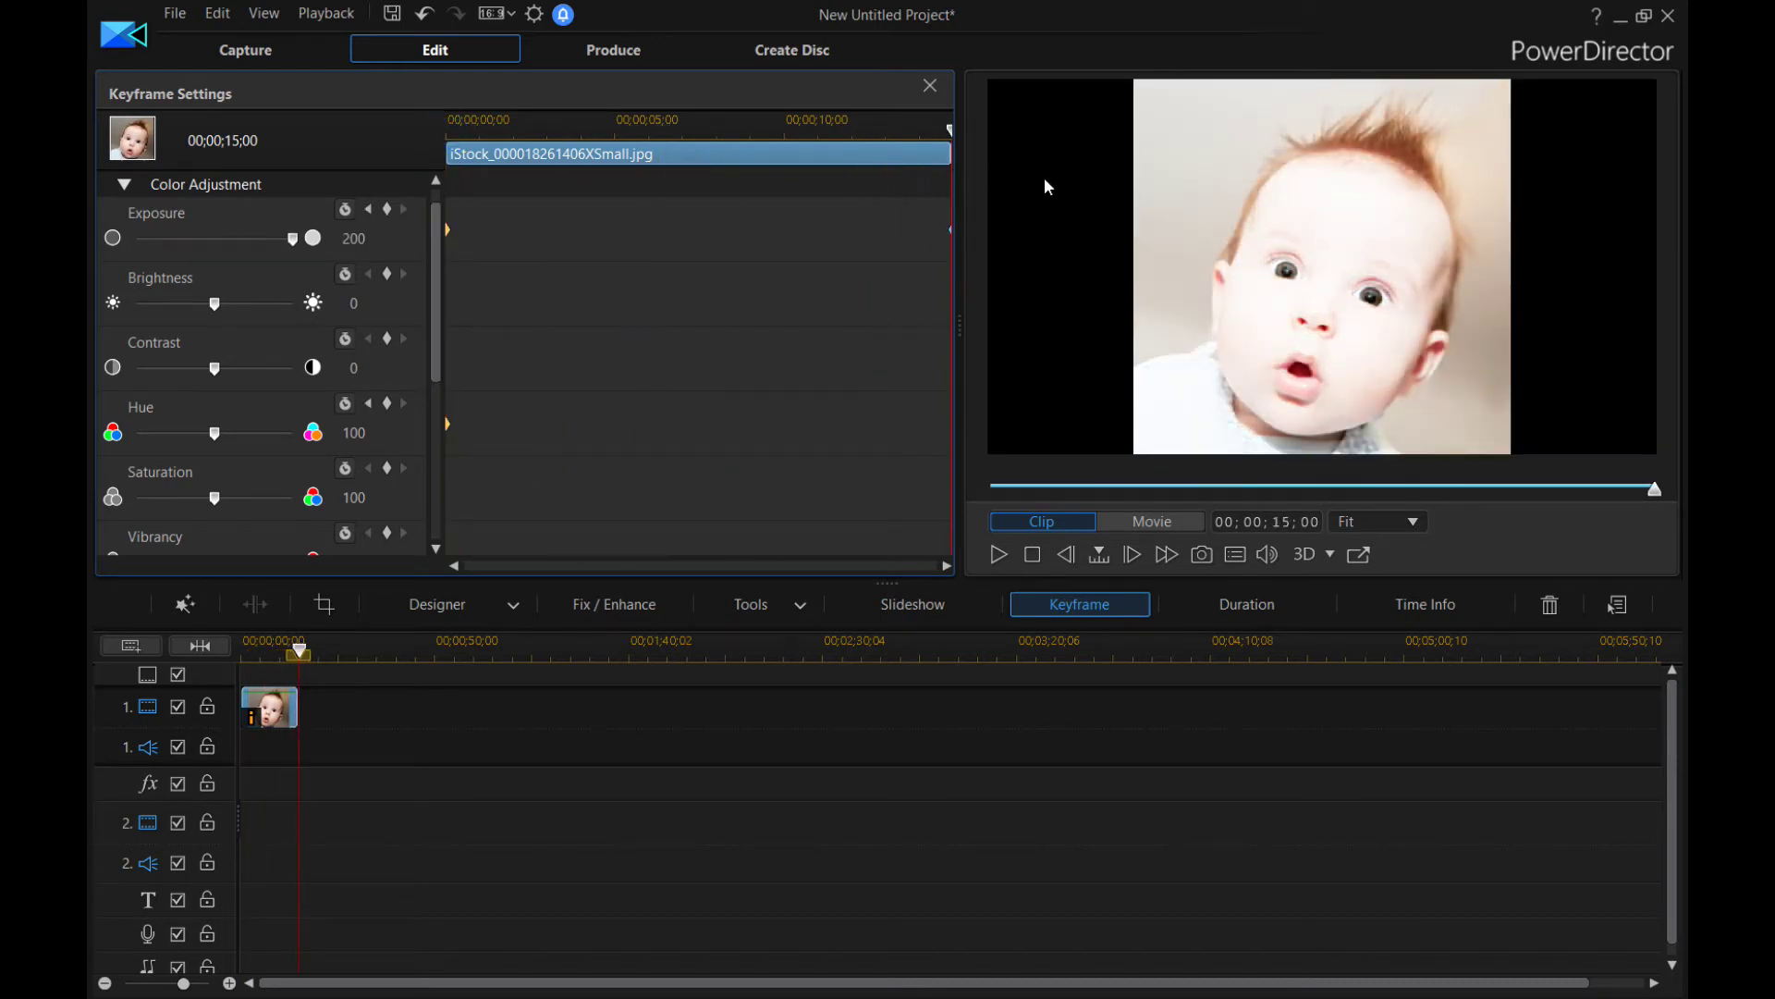
click(389, 405)
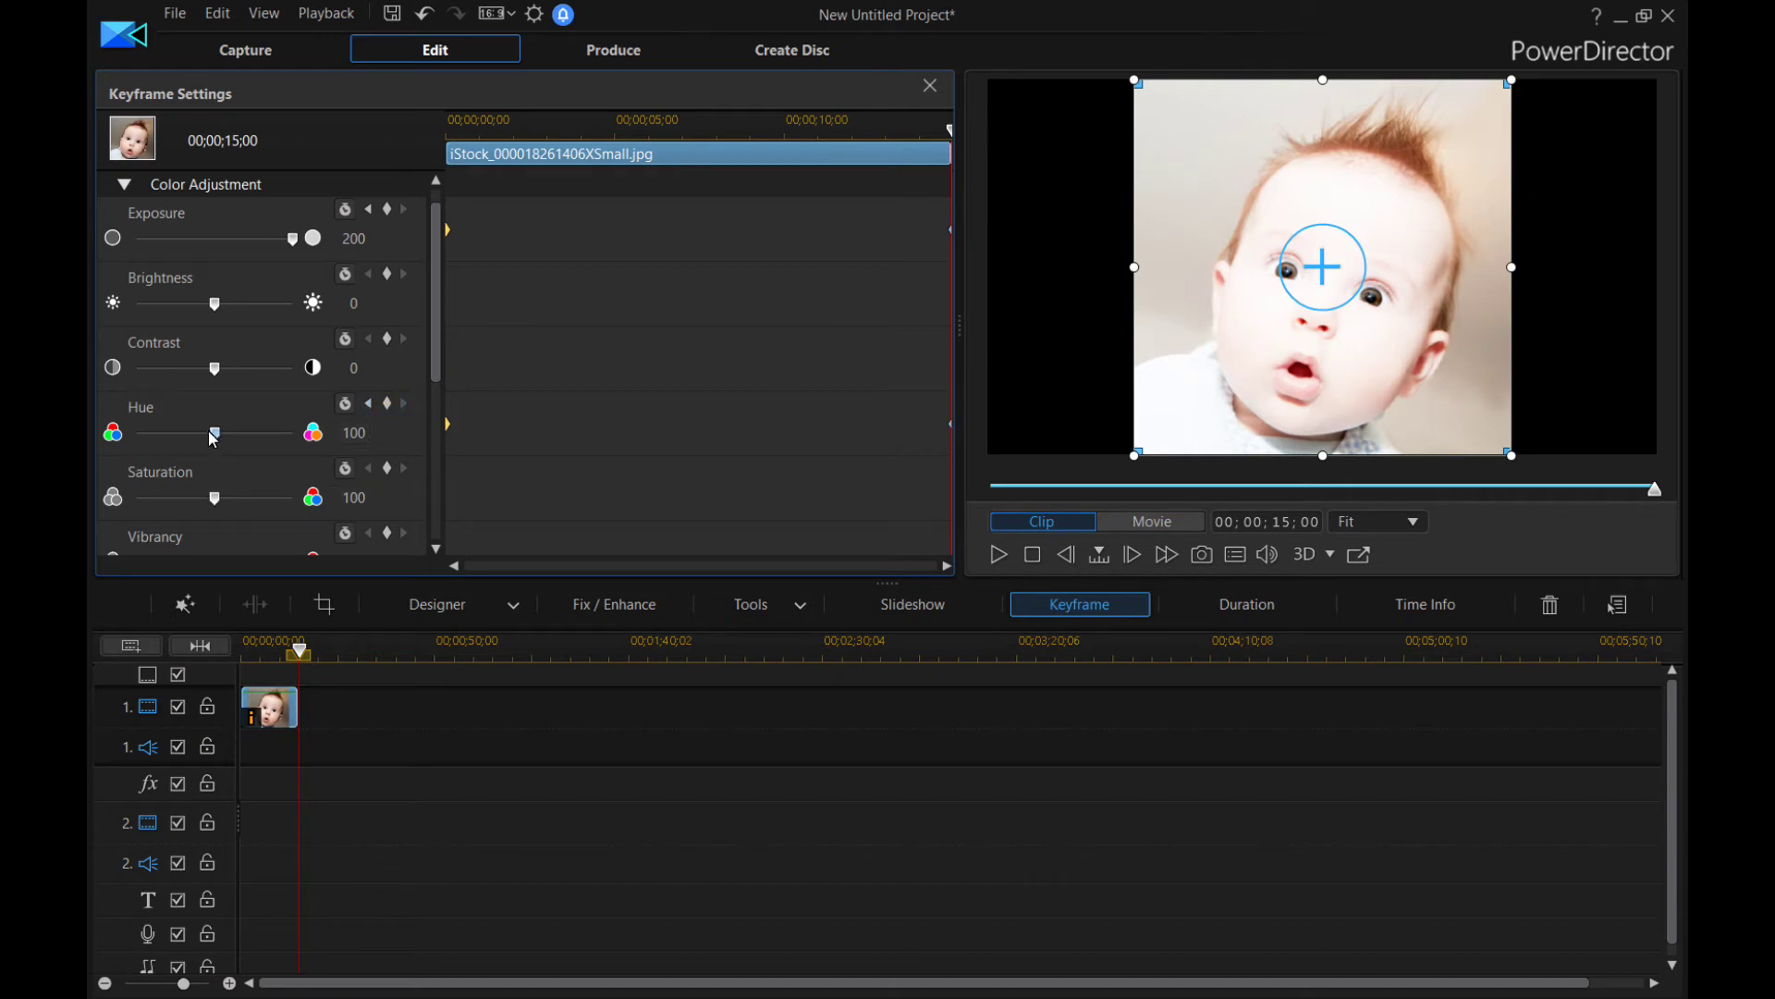
drag(218, 436, 294, 434)
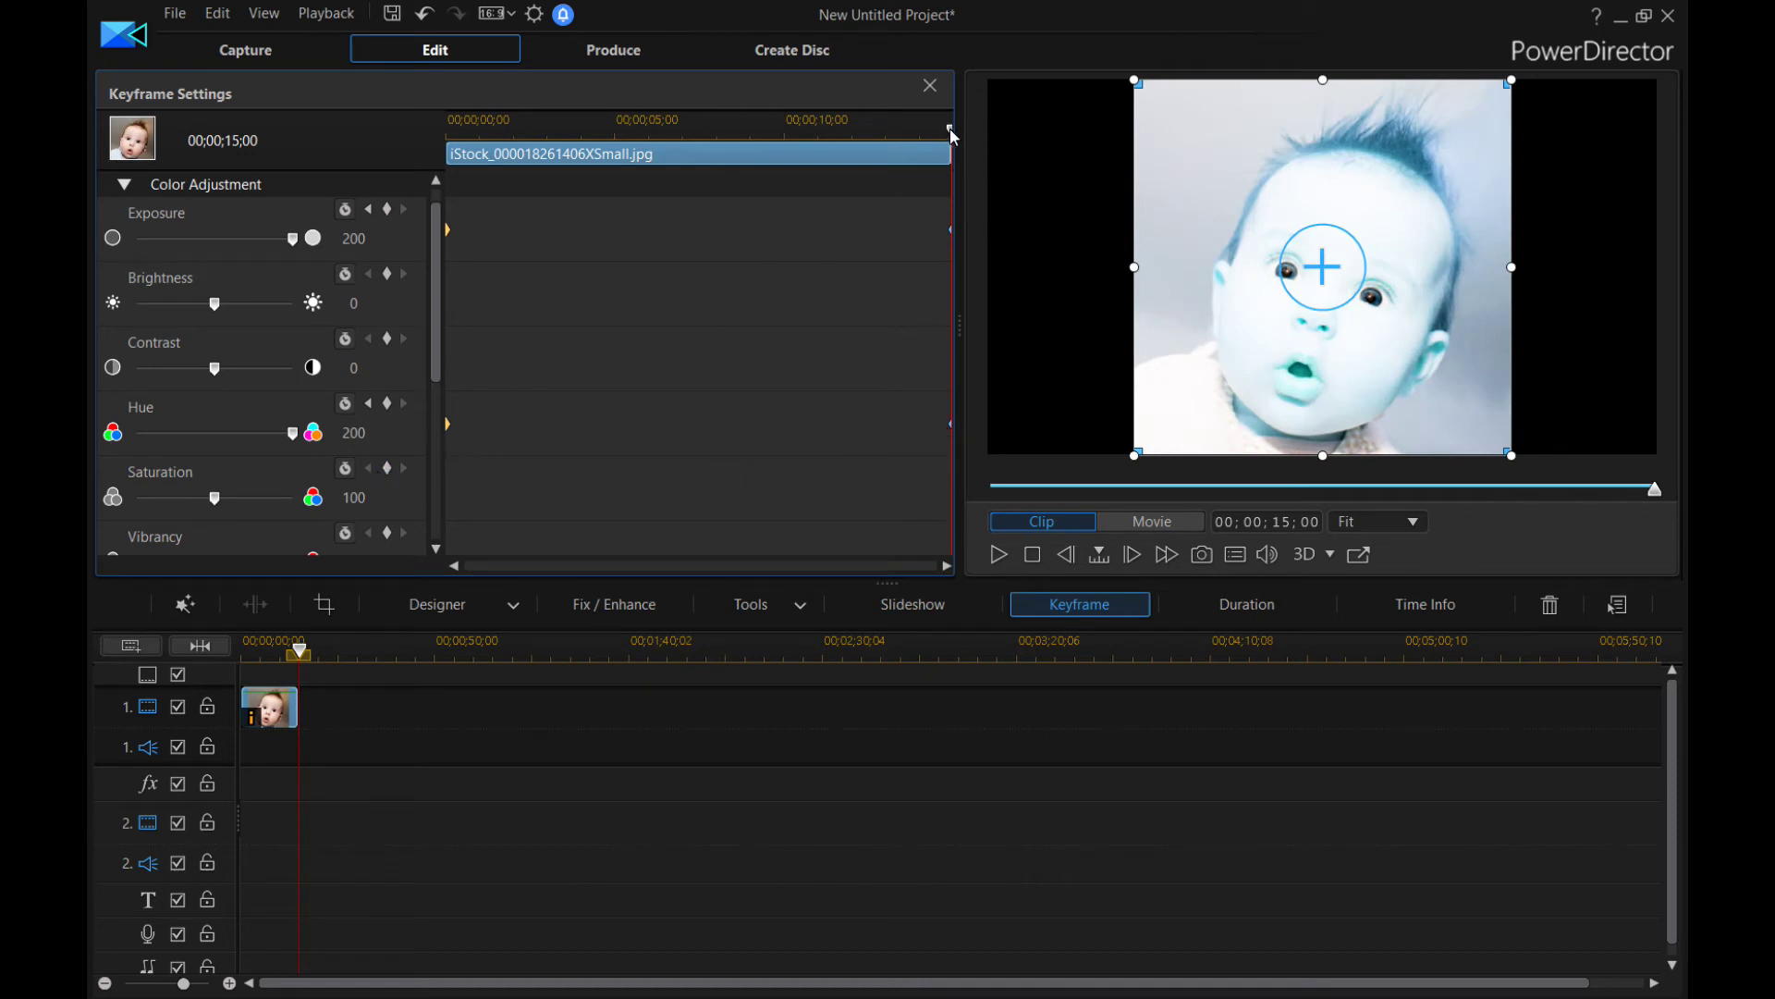
drag(950, 130, 399, 202)
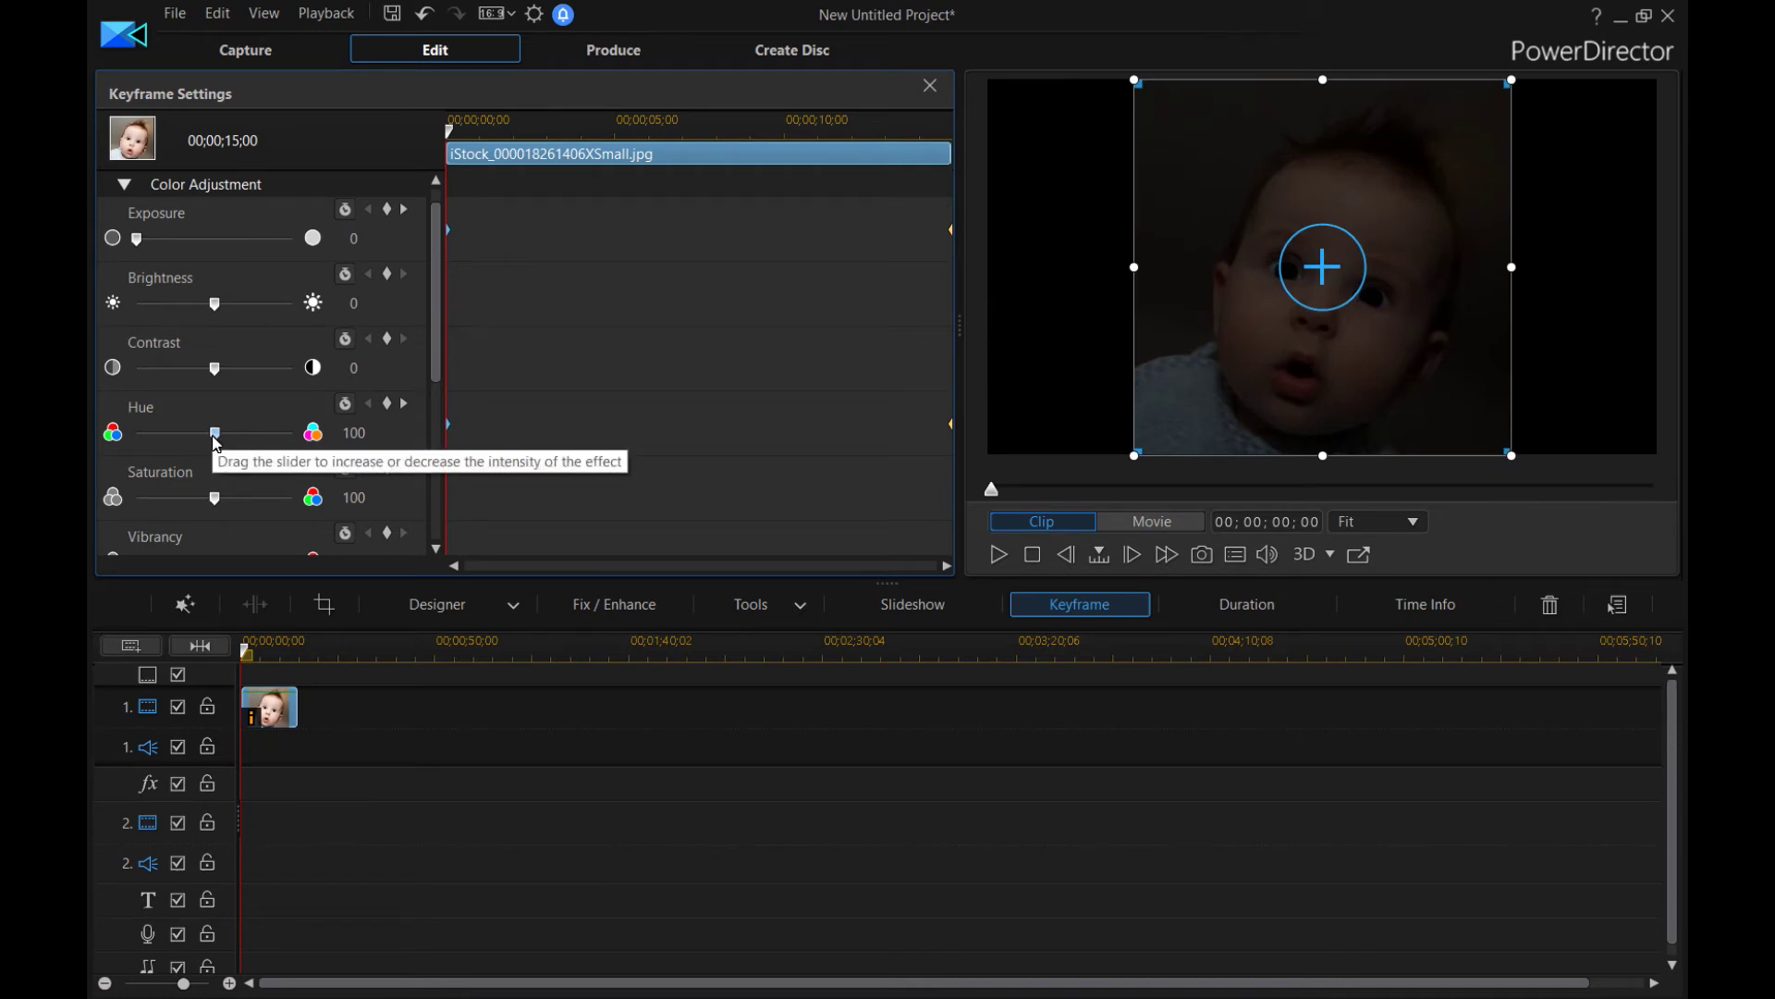
drag(217, 444, 91, 449)
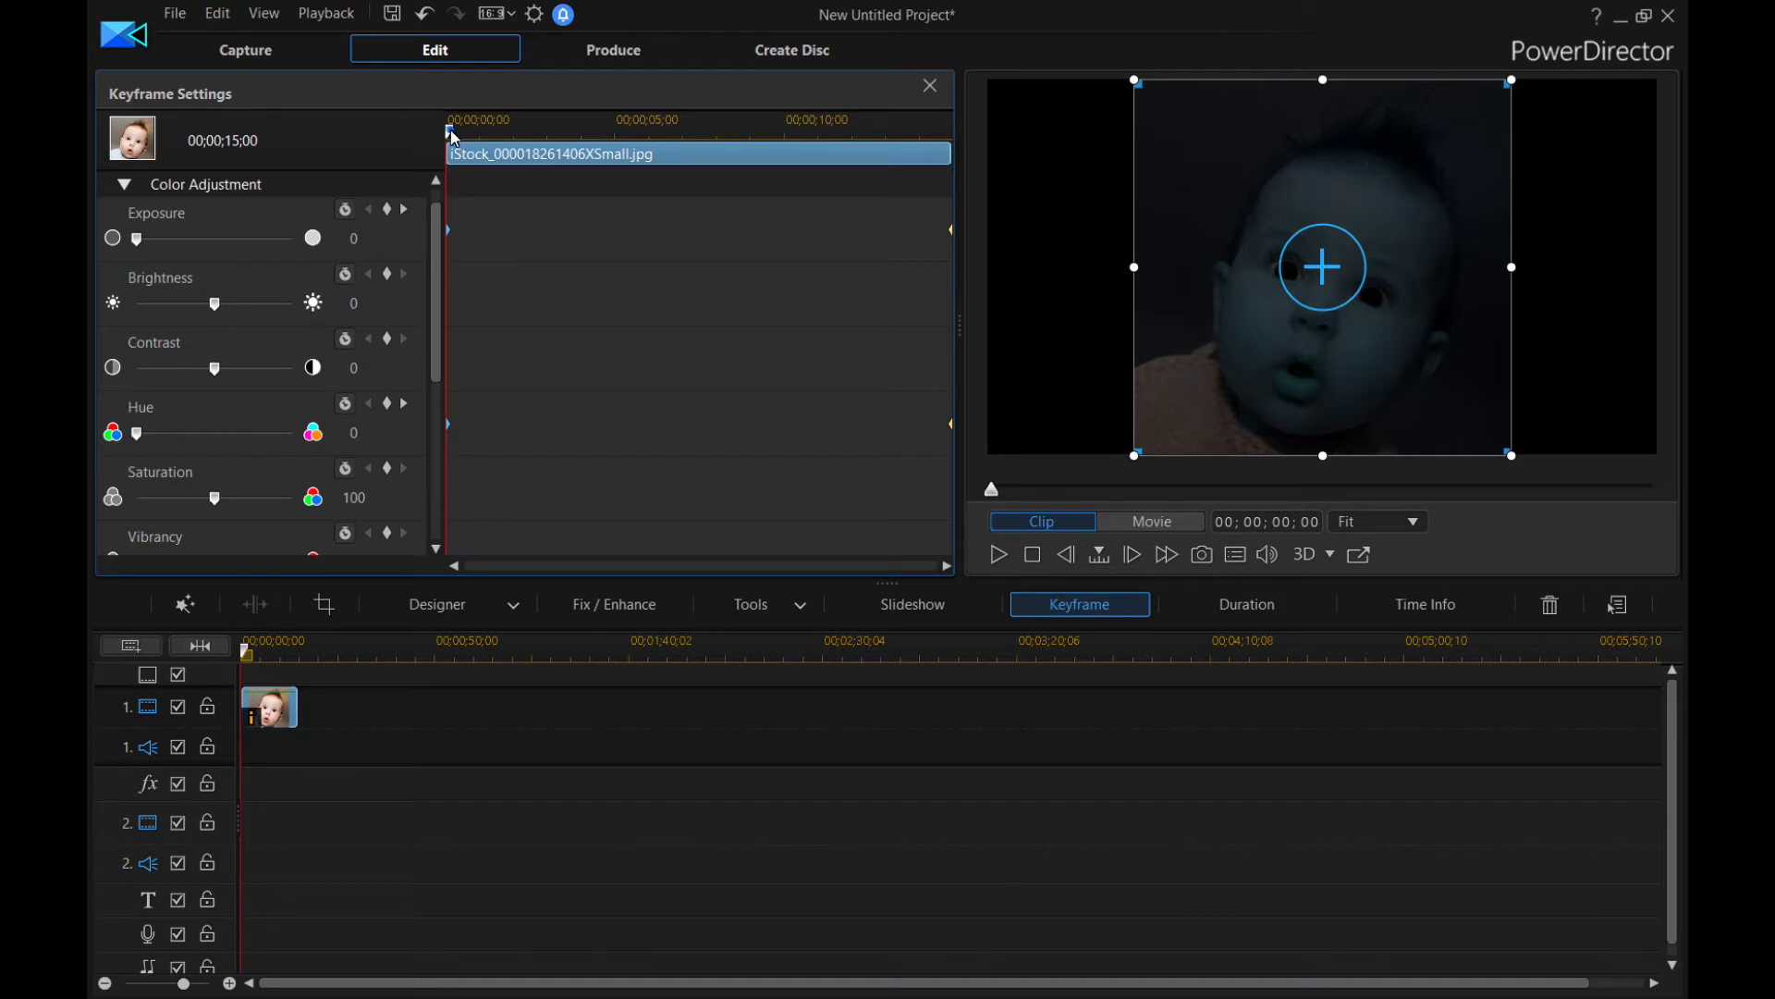
drag(451, 130, 1057, 181)
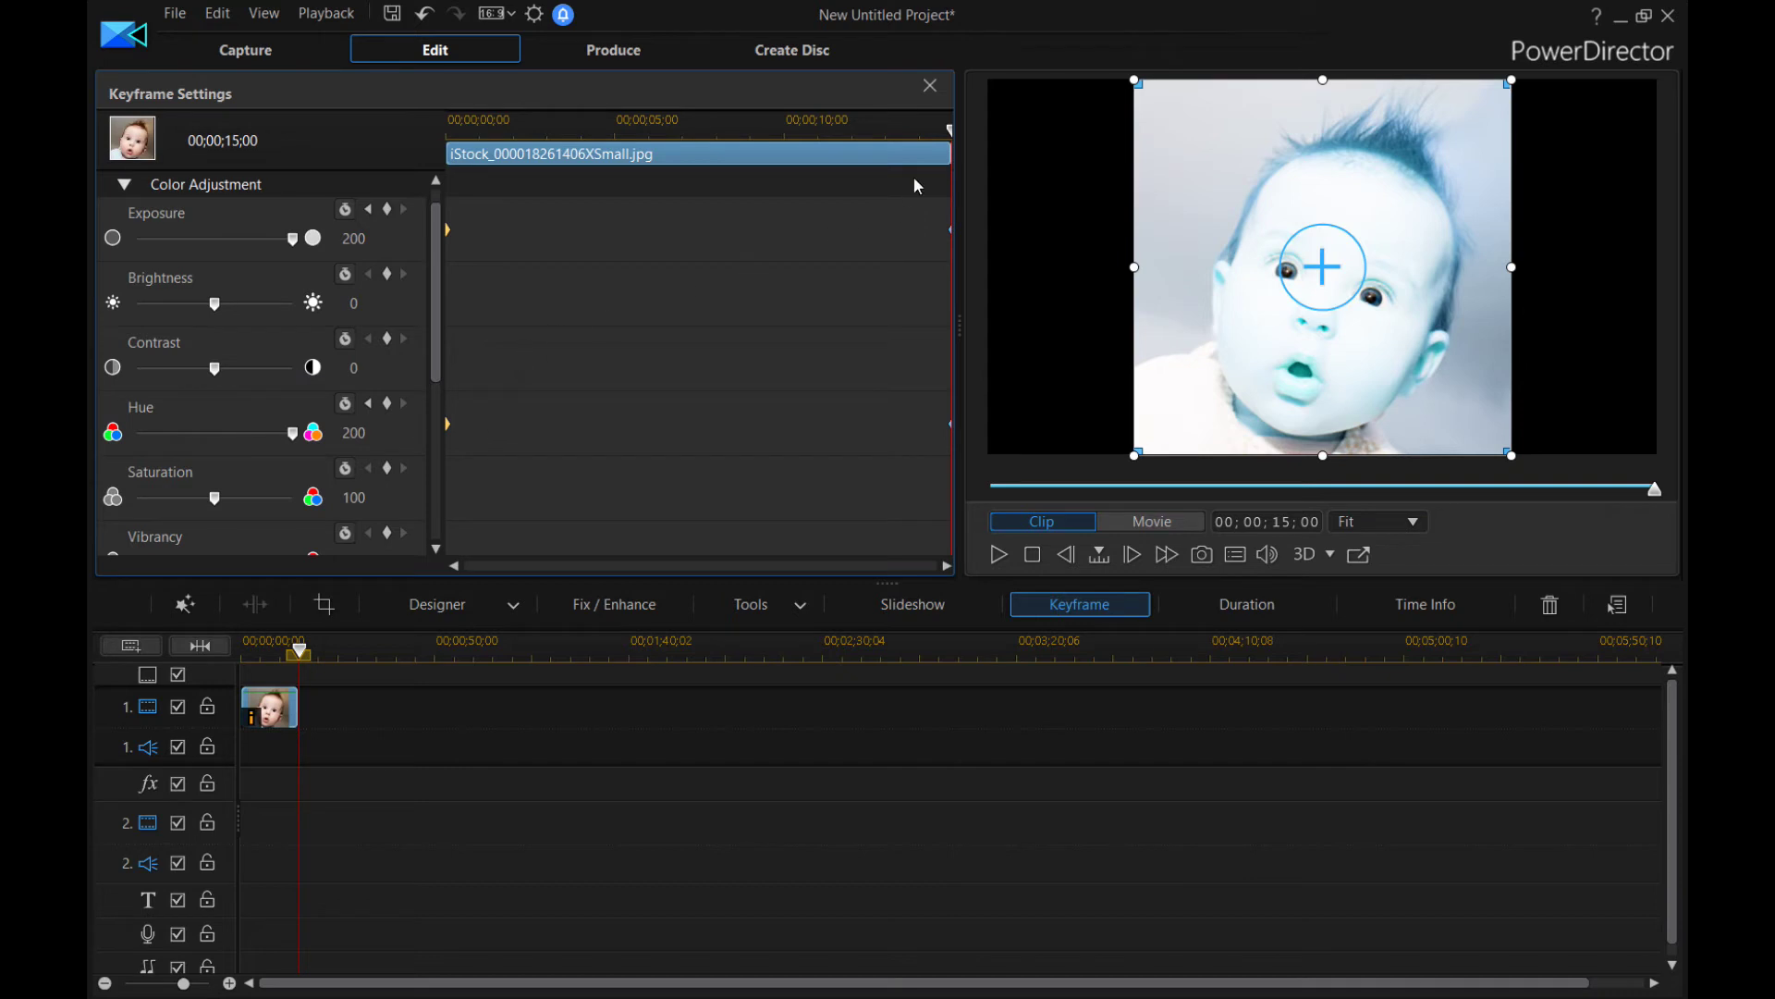
drag(950, 130, 297, 196)
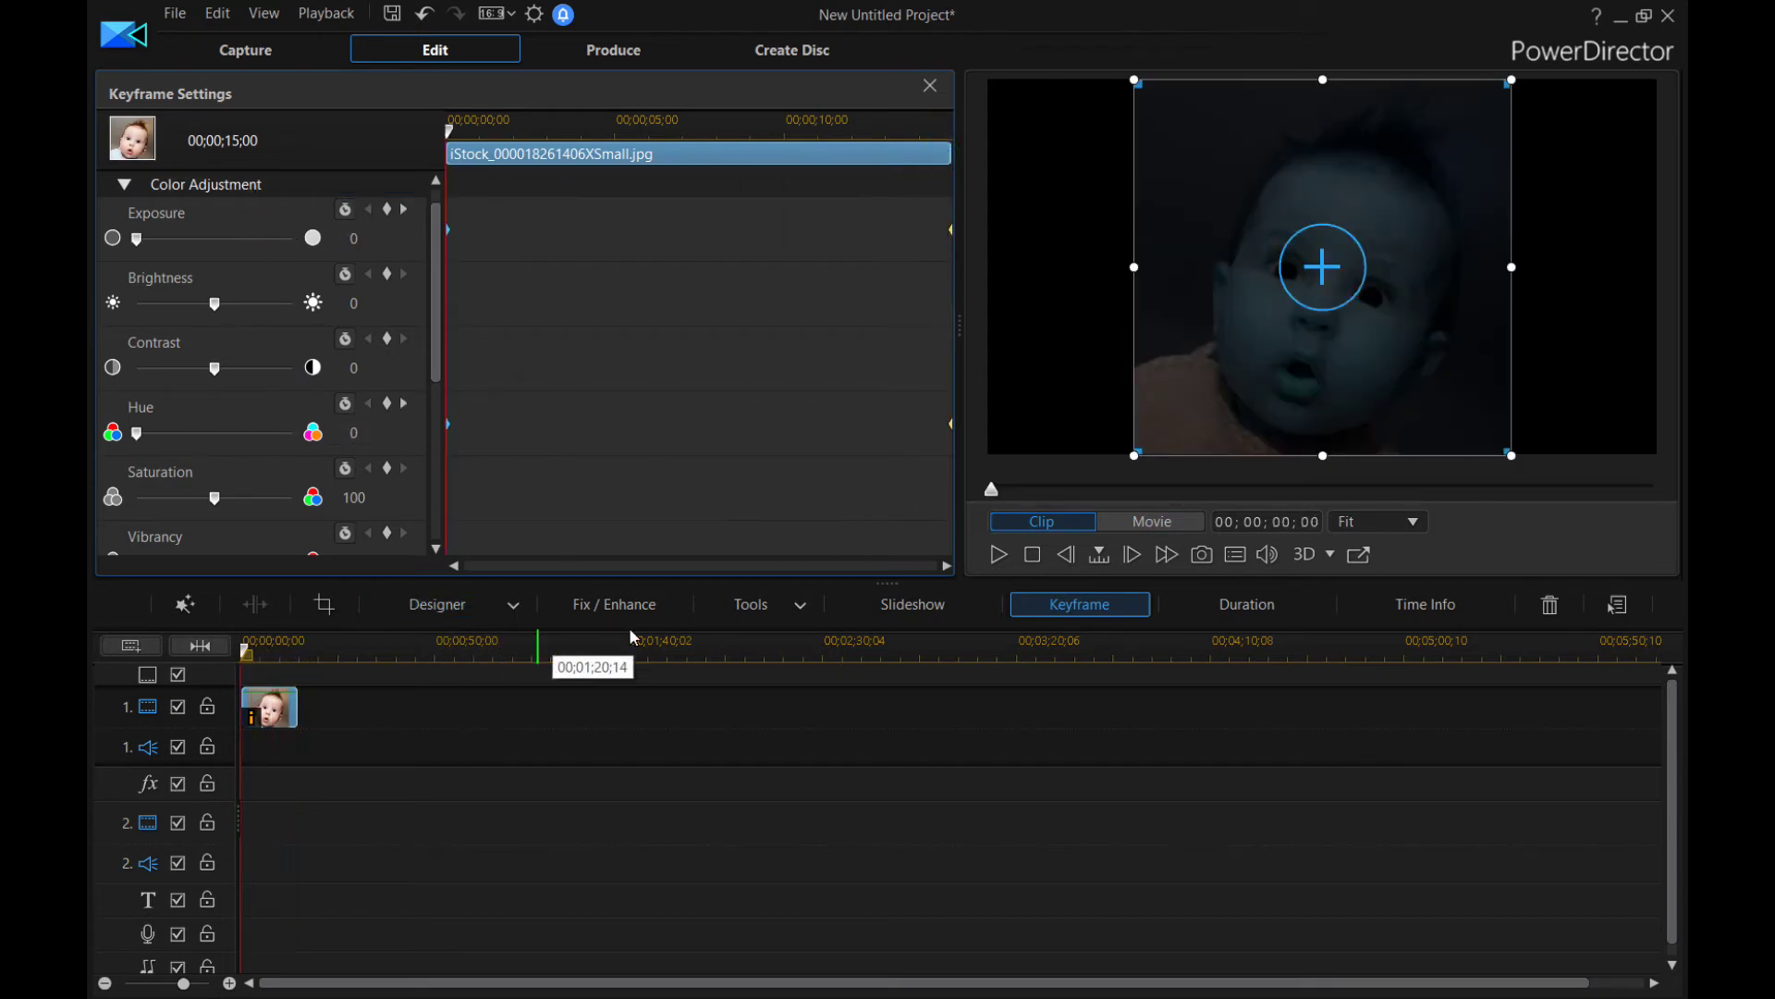
click(999, 555)
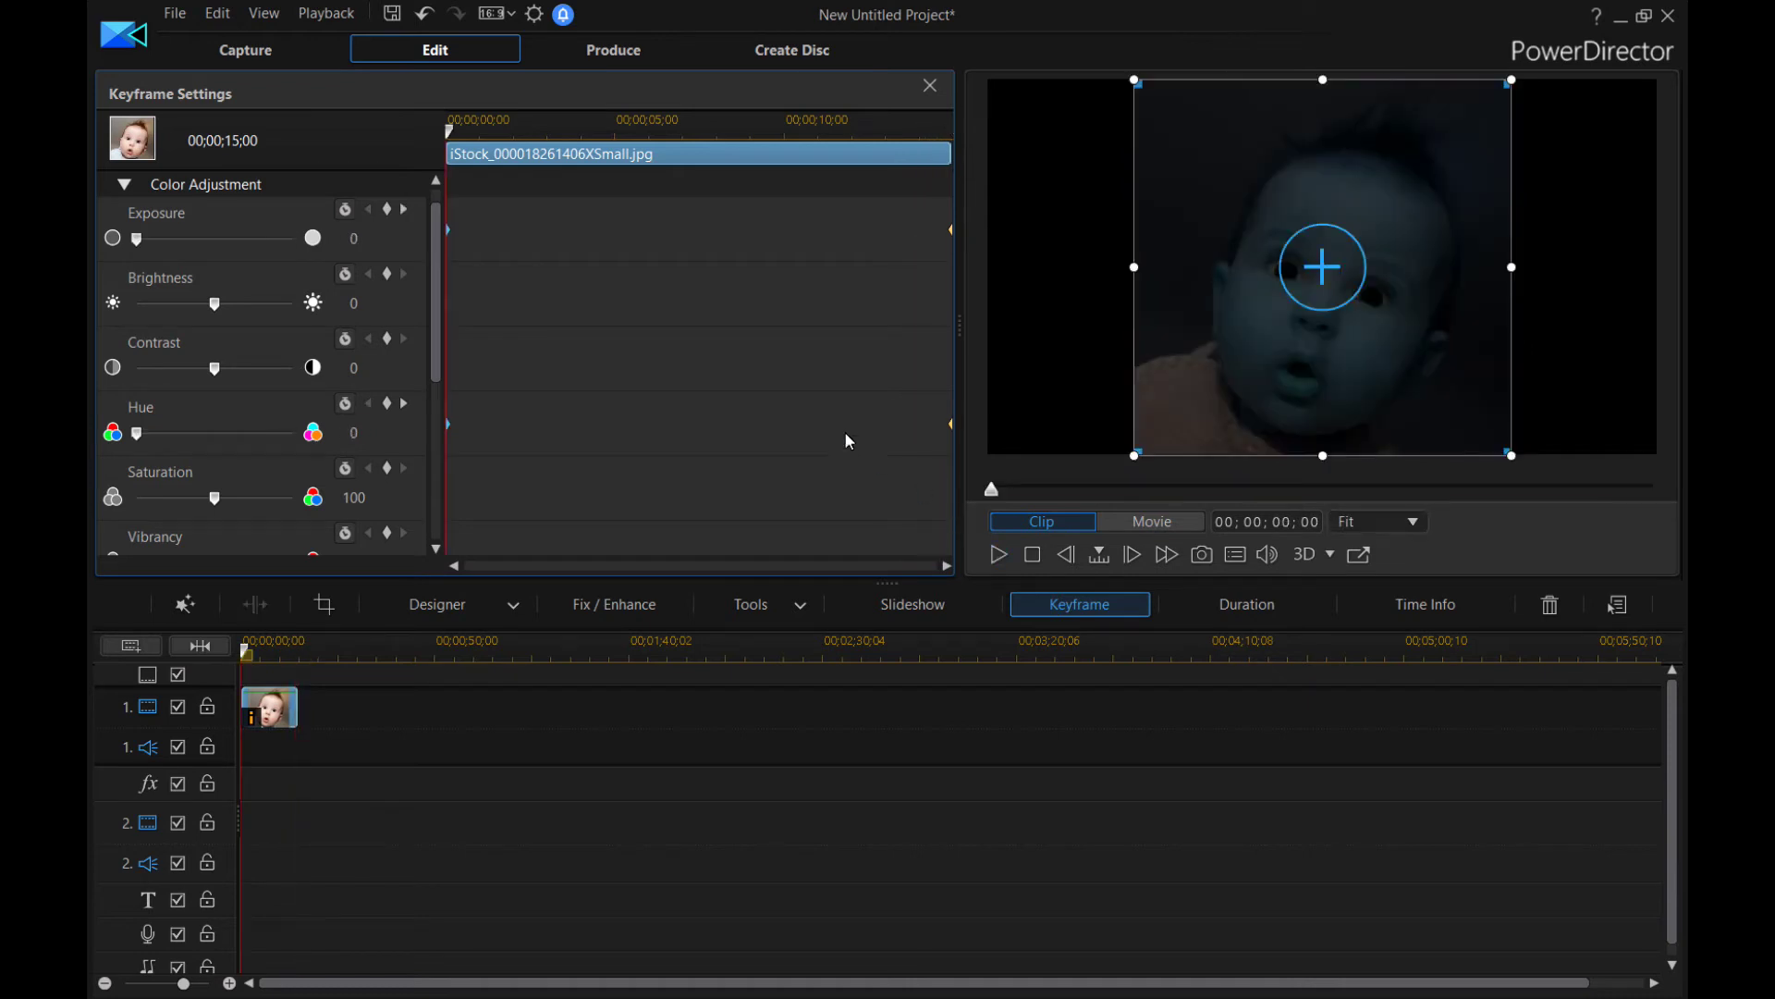
Step: Collapse Color Adjustment, expand Clip Attributes and add a 0.00 Rotation keyframe at 00;00;00;00
click(122, 184)
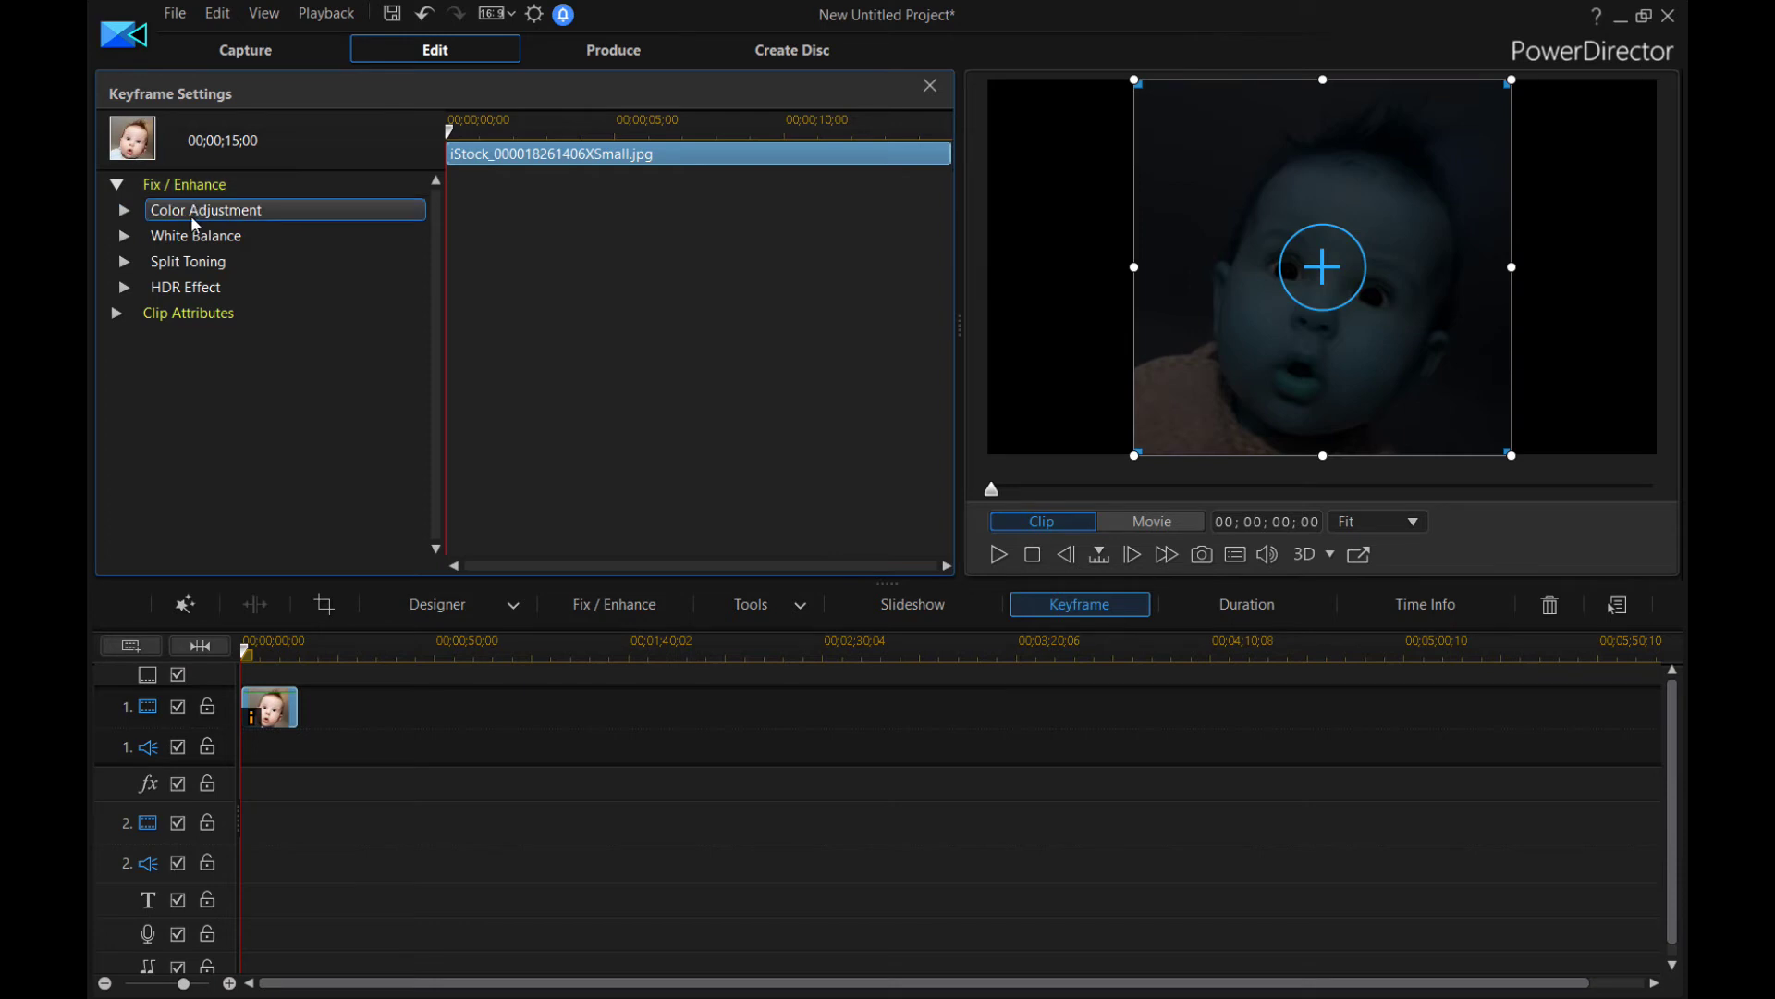
click(116, 314)
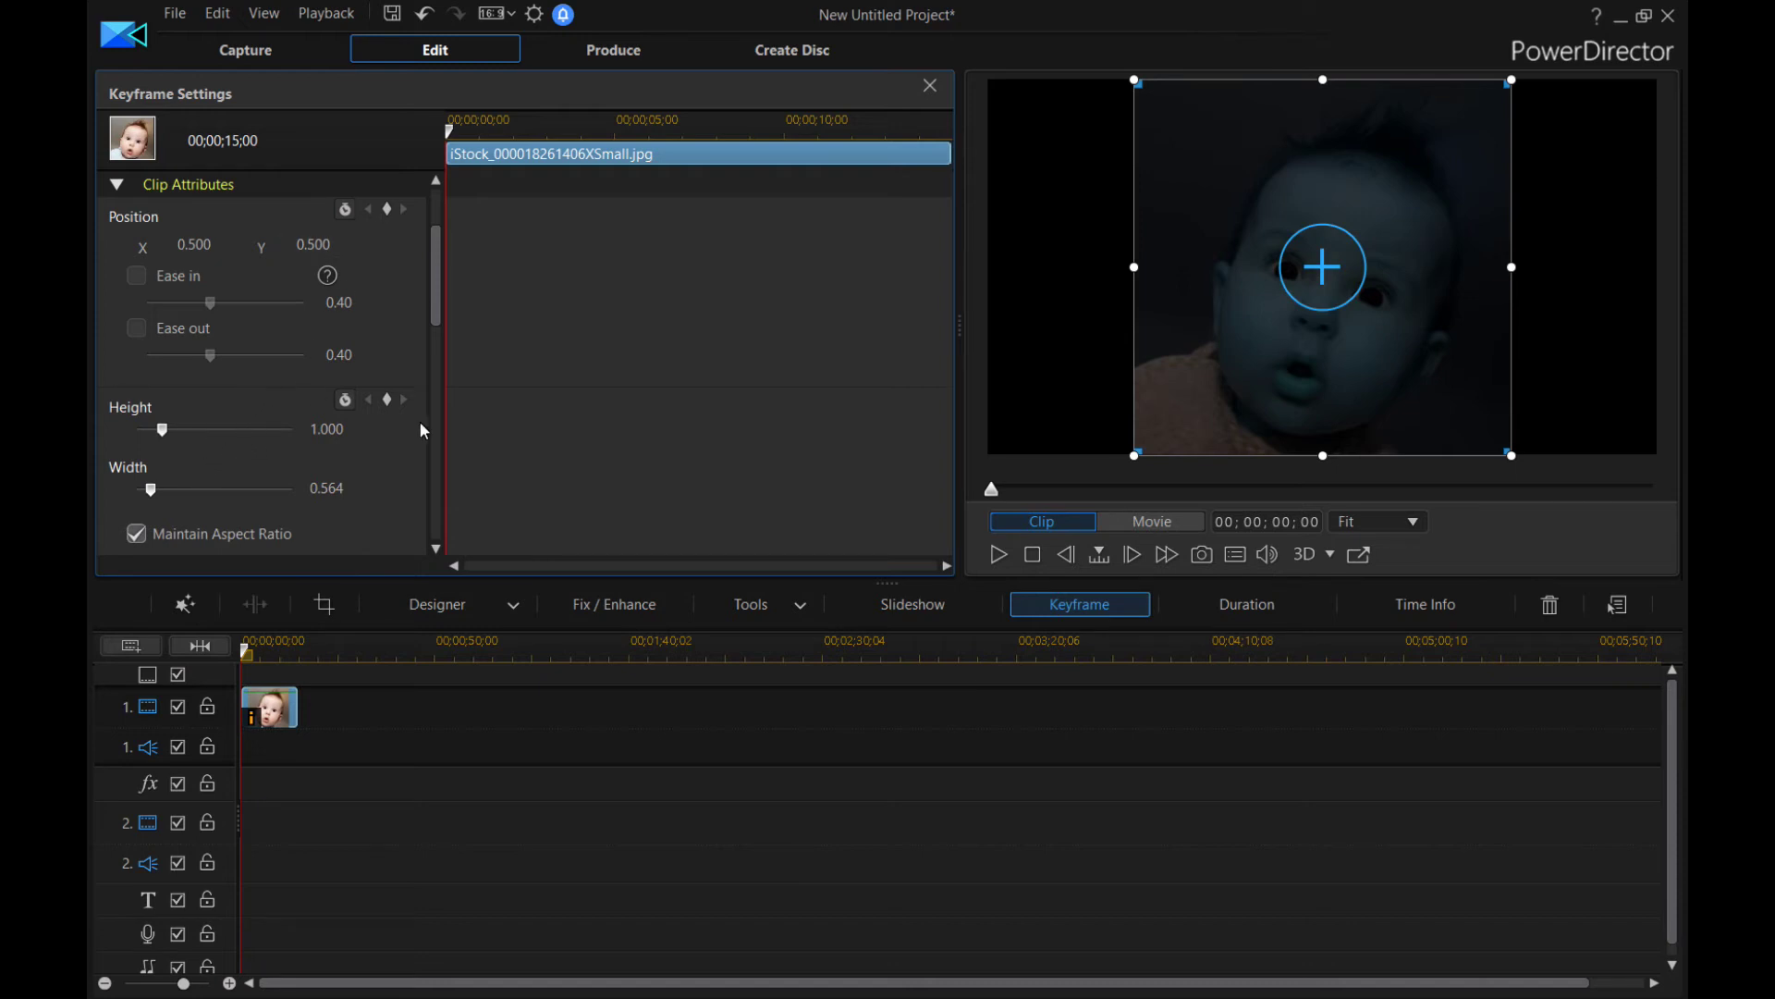
drag(440, 296, 408, 413)
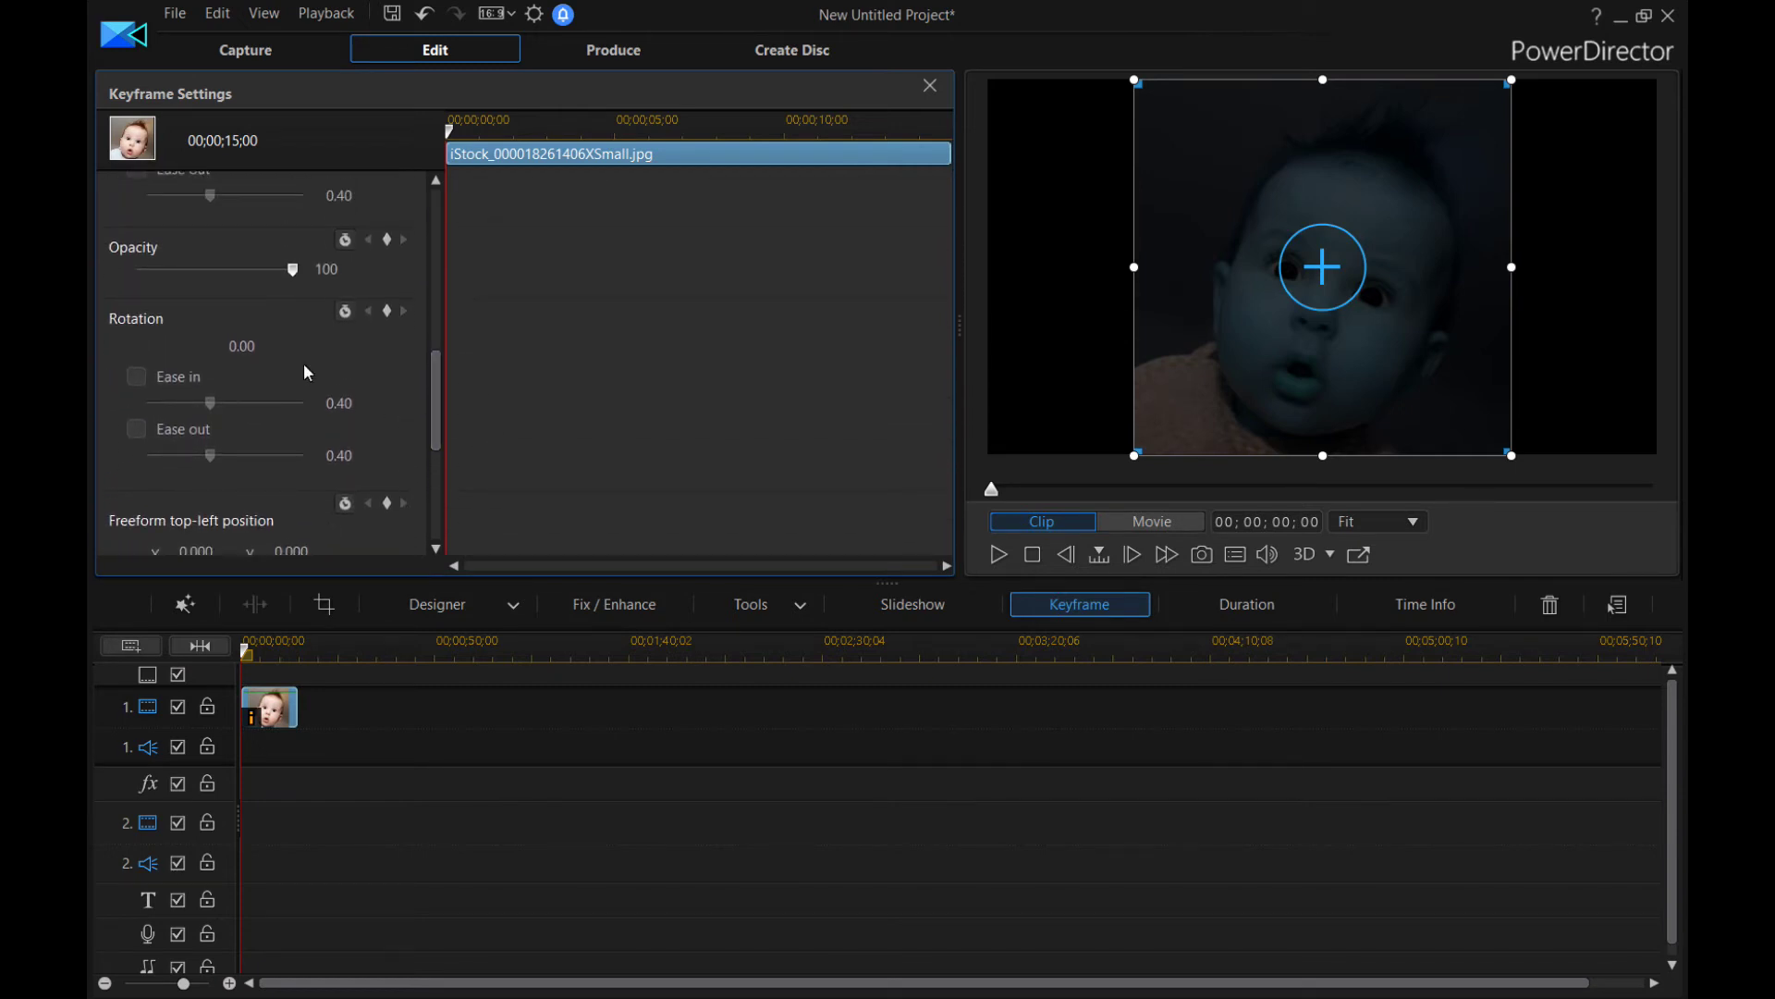
click(388, 311)
click(259, 348)
Step: Add a Rotation keyframe of 180.00 at the clip's end, then return to the start
drag(451, 130, 1007, 171)
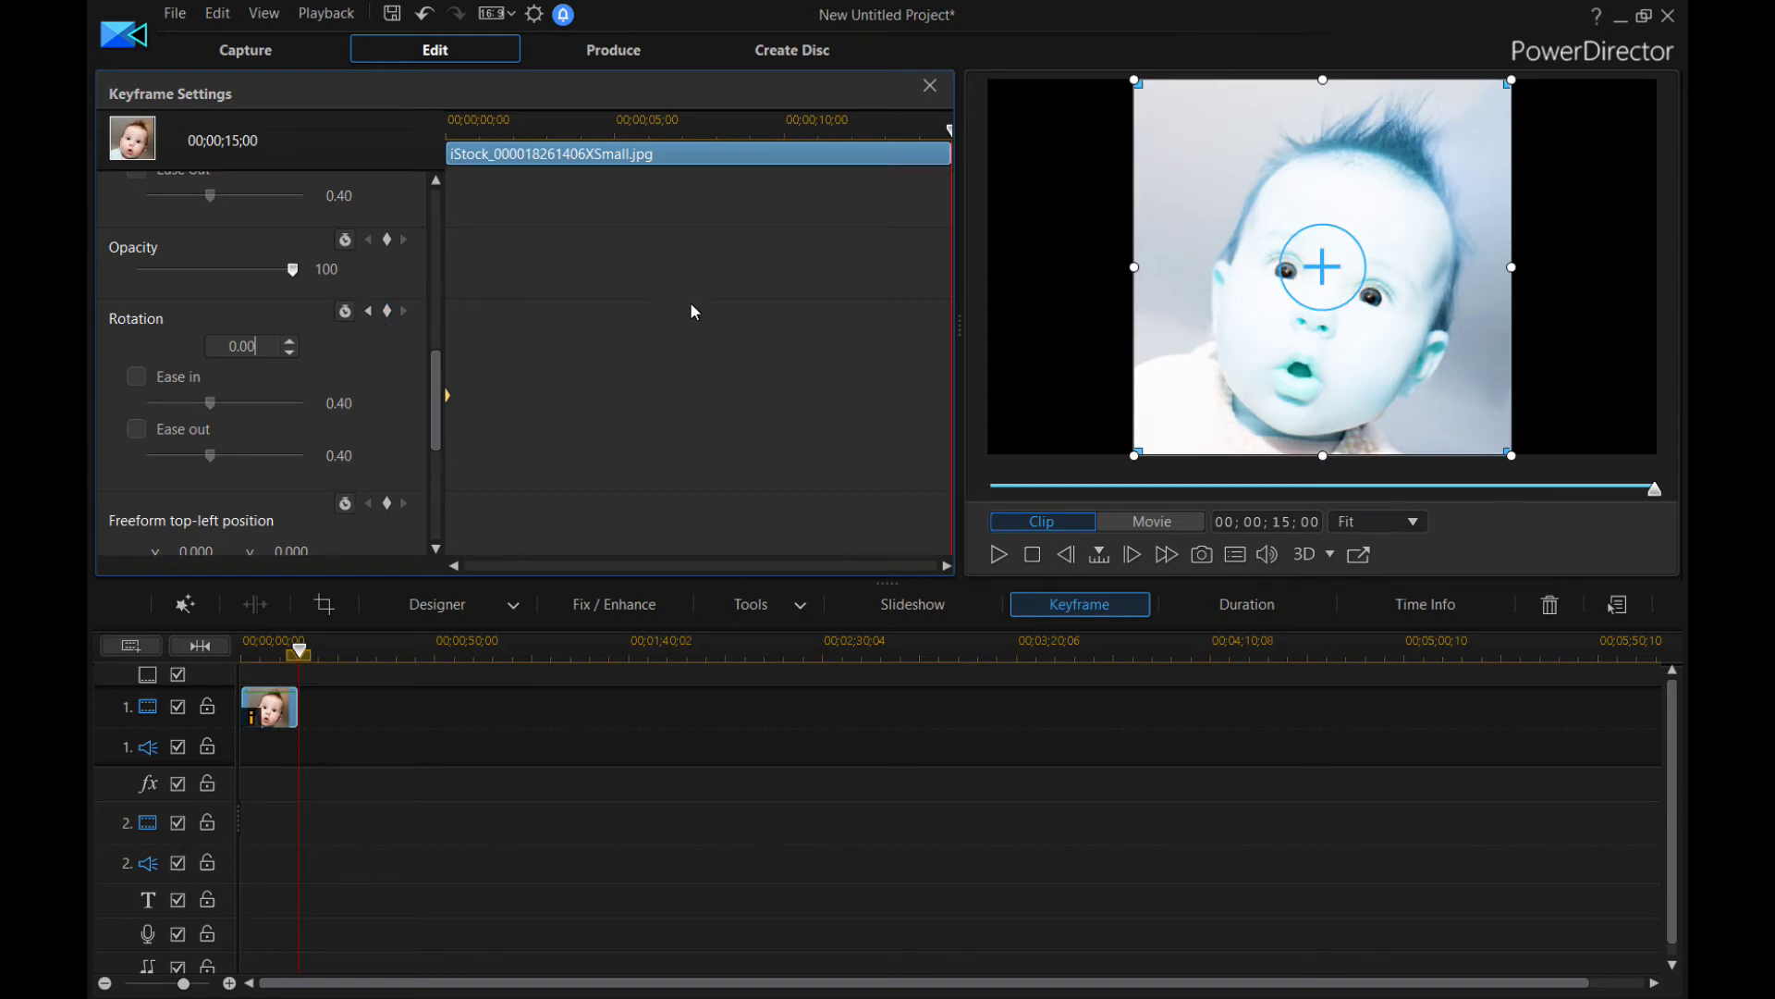
click(388, 312)
click(243, 346)
double_click(263, 346)
click(523, 346)
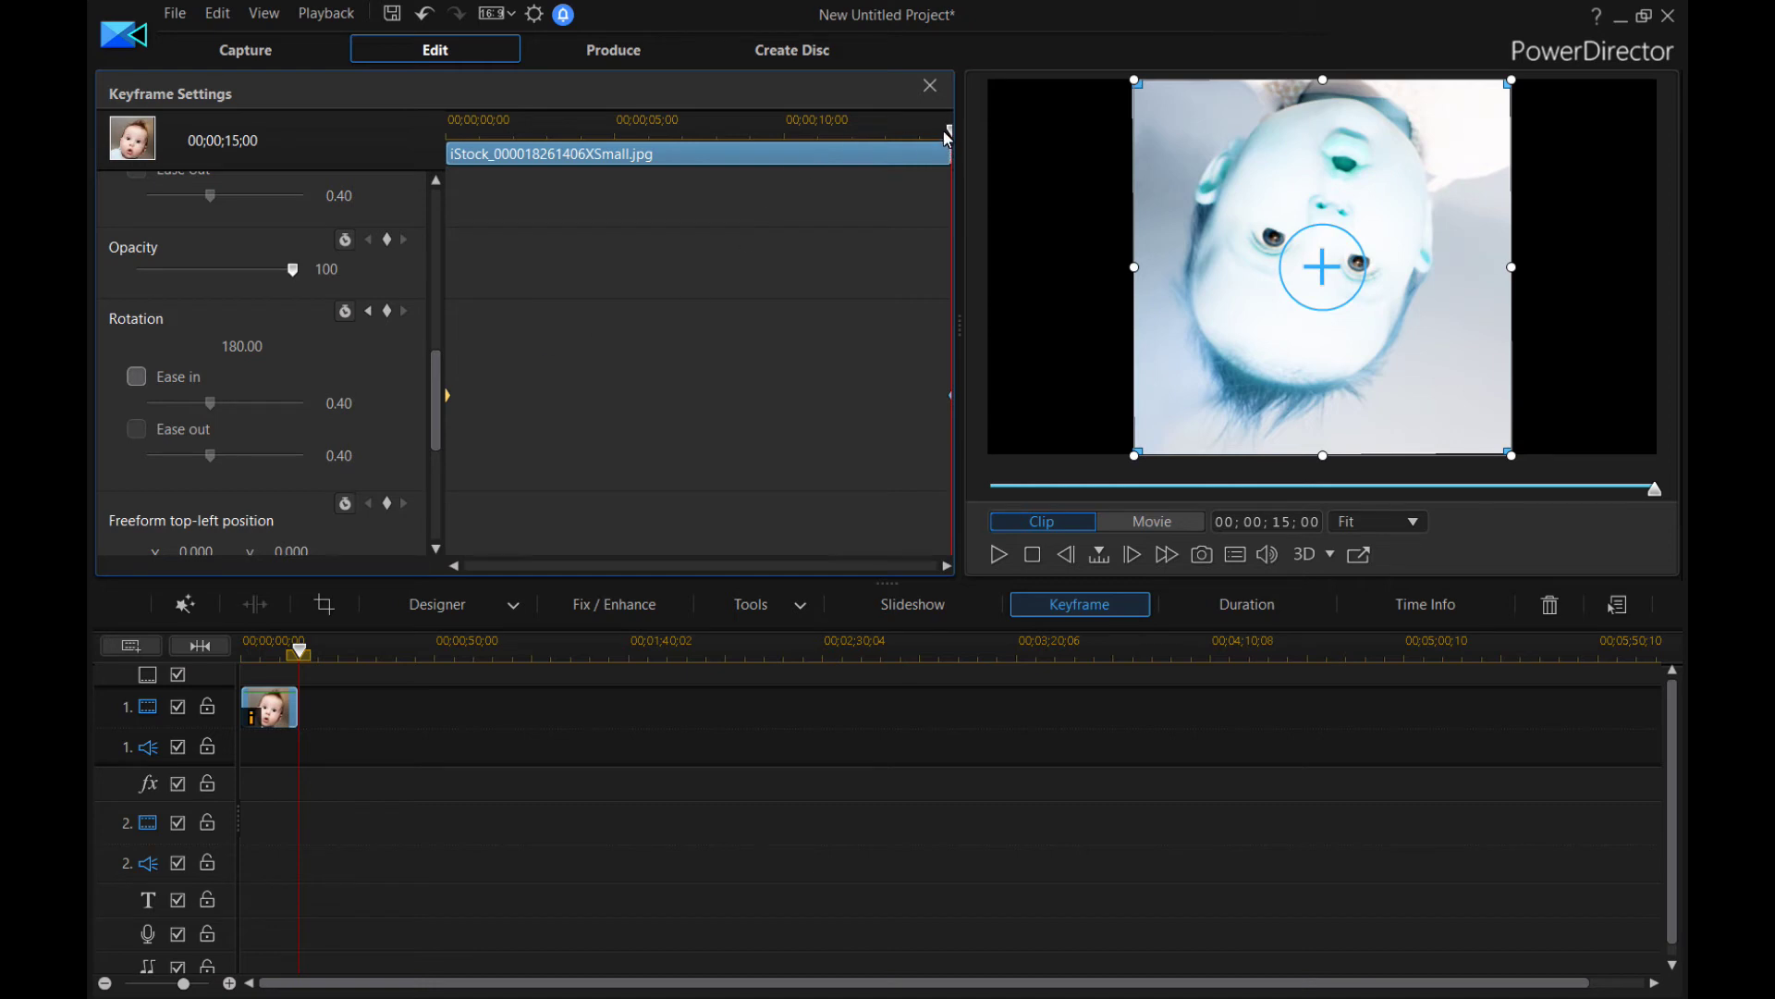
drag(952, 130, 220, 161)
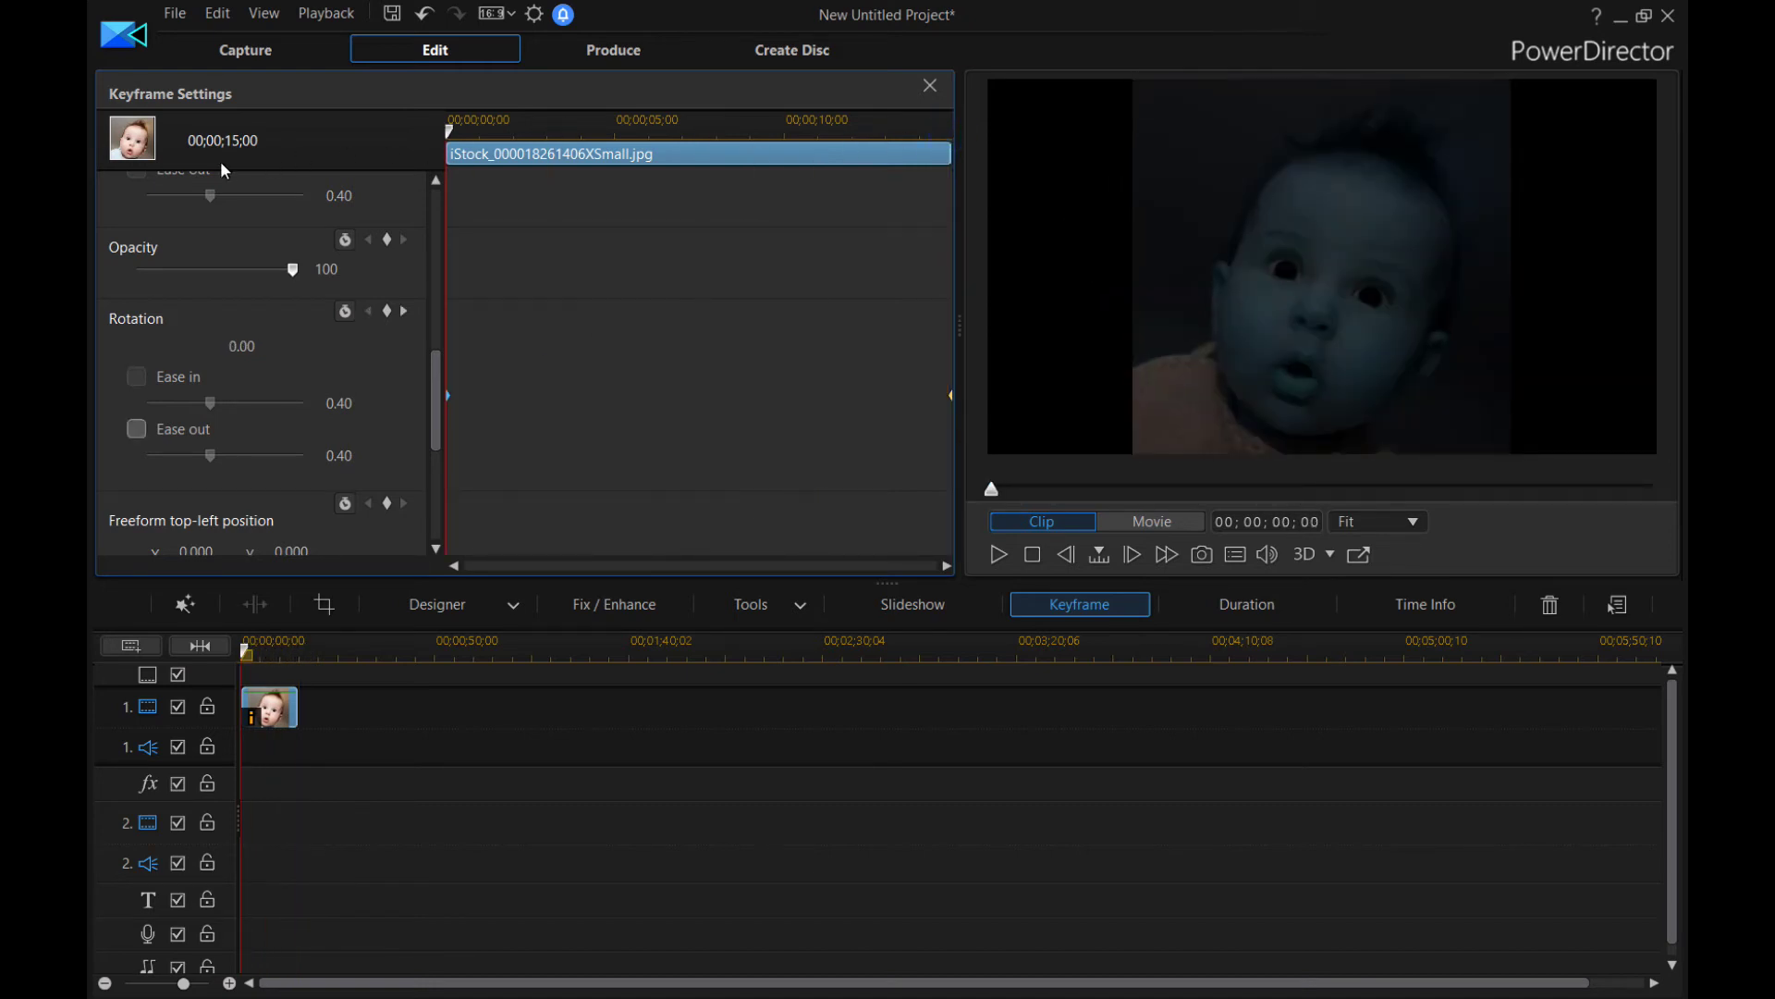
click(999, 555)
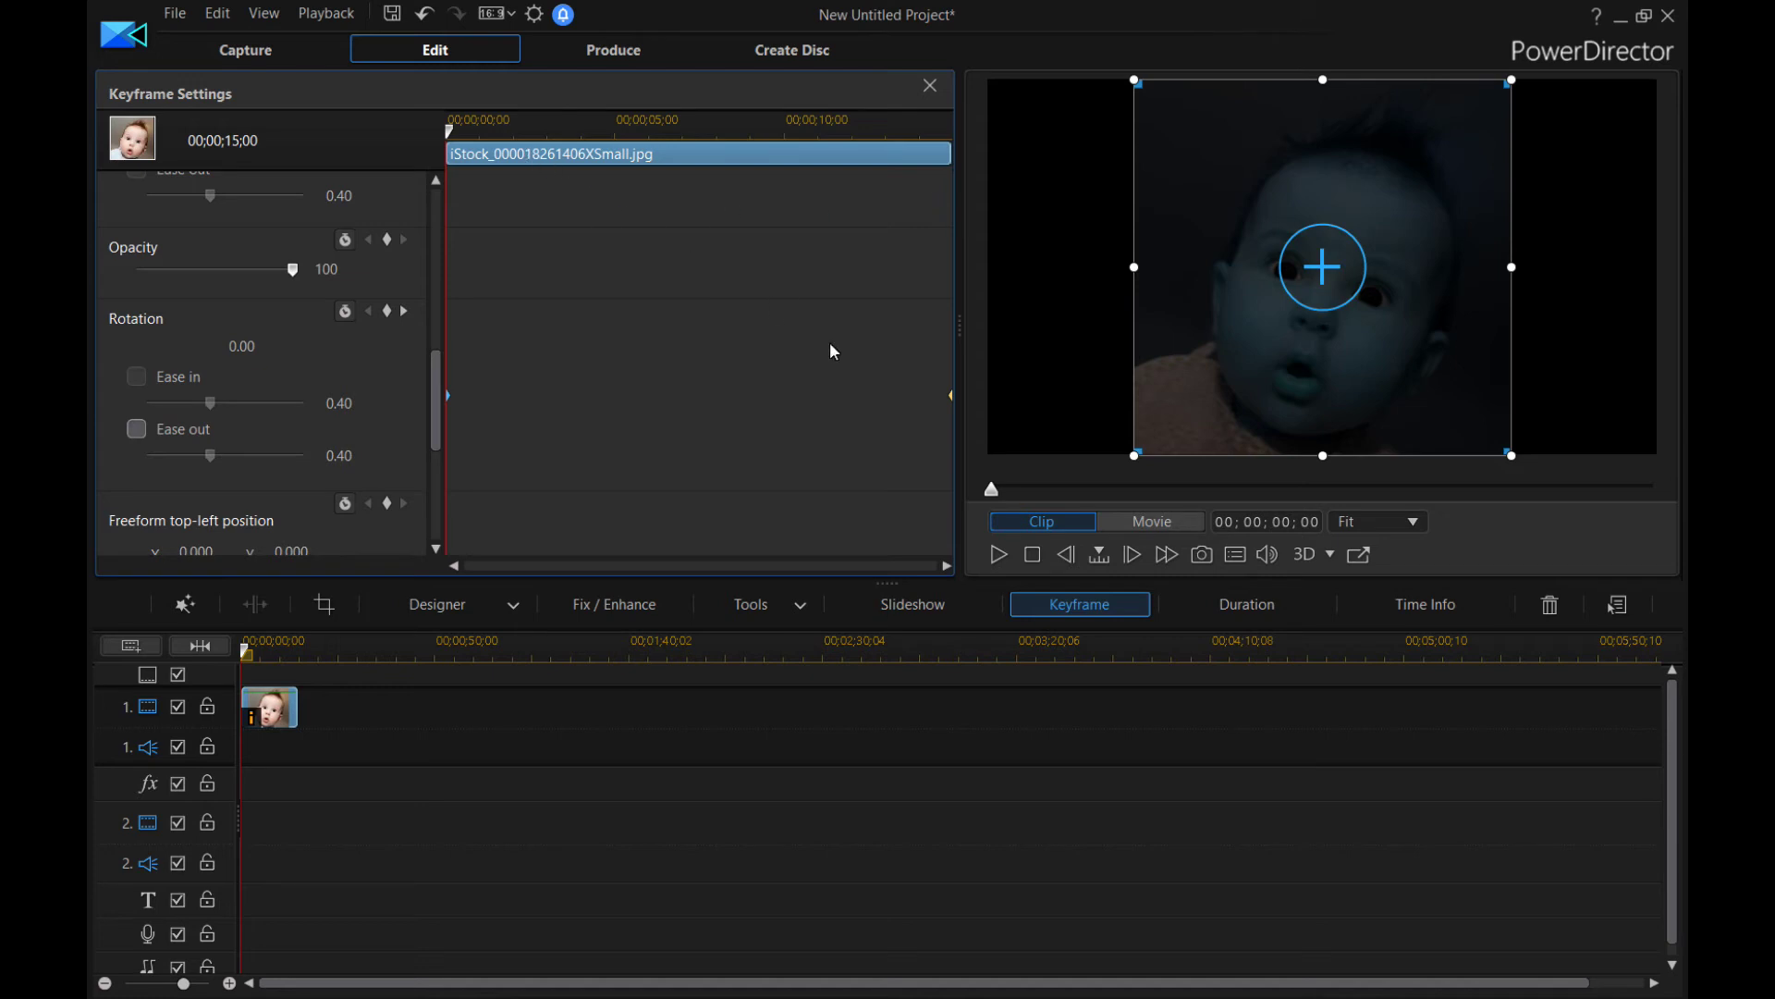
click(431, 16)
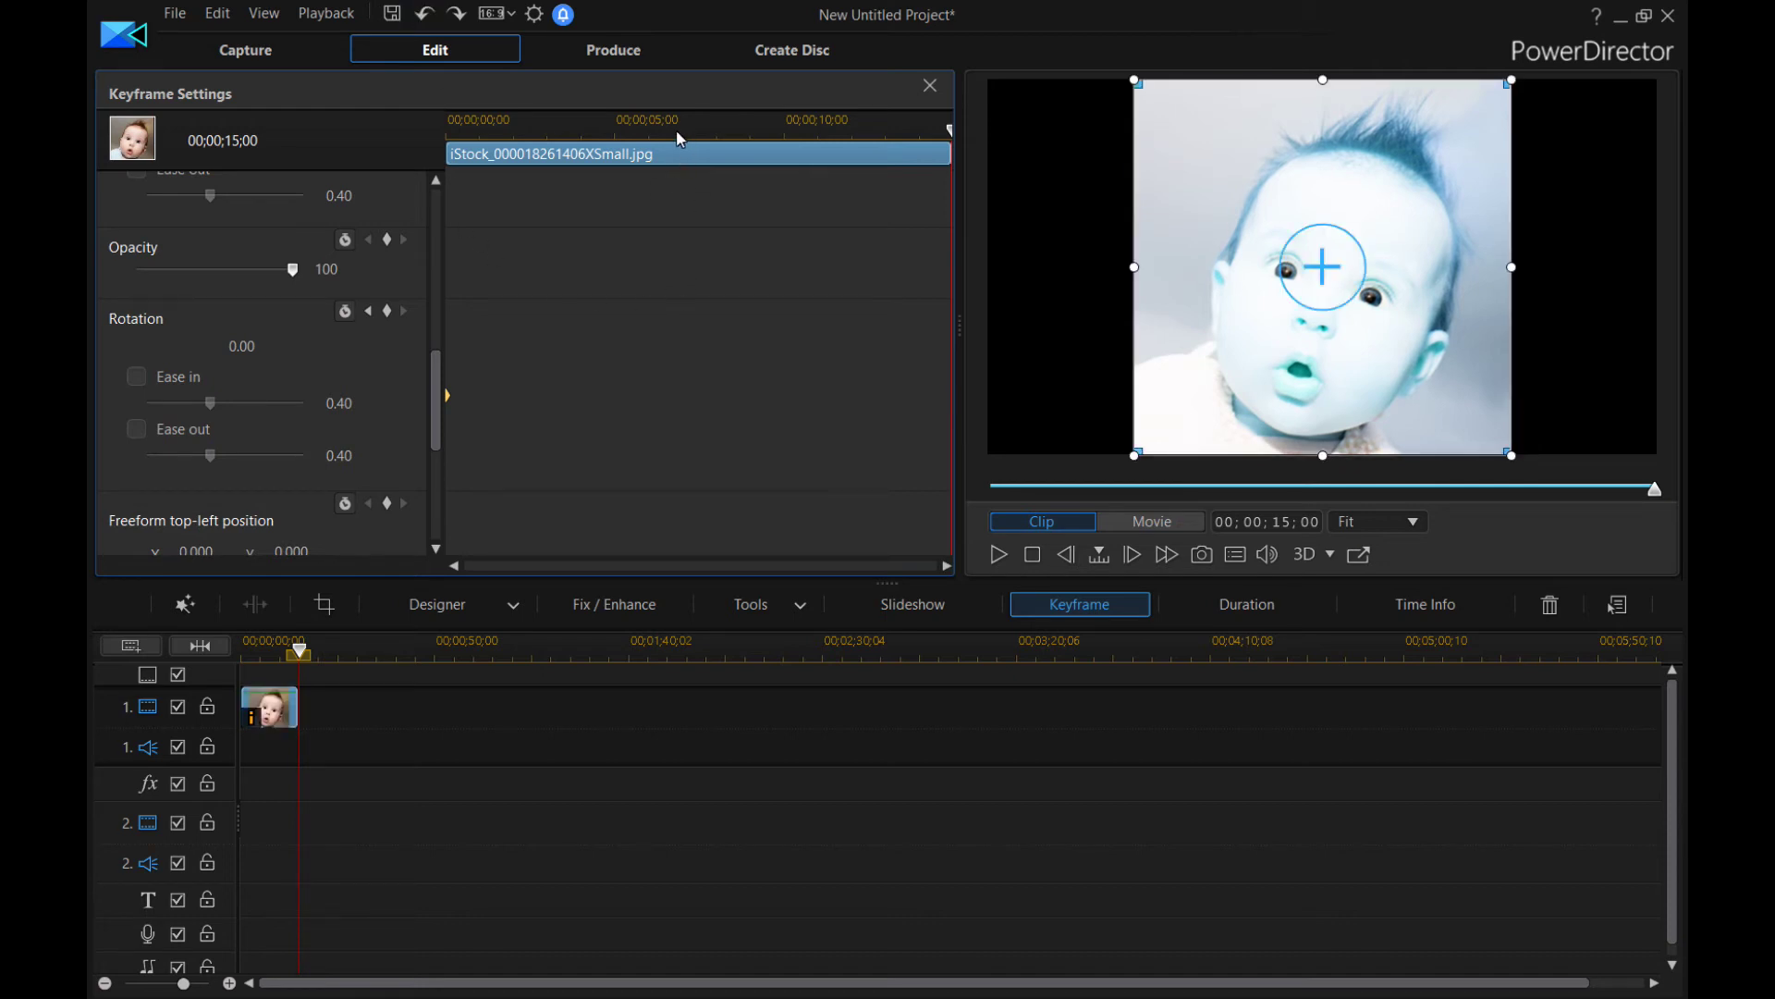
Step: Move the keyframe playhead to about 7½ seconds (00;00;07;12)
click(648, 133)
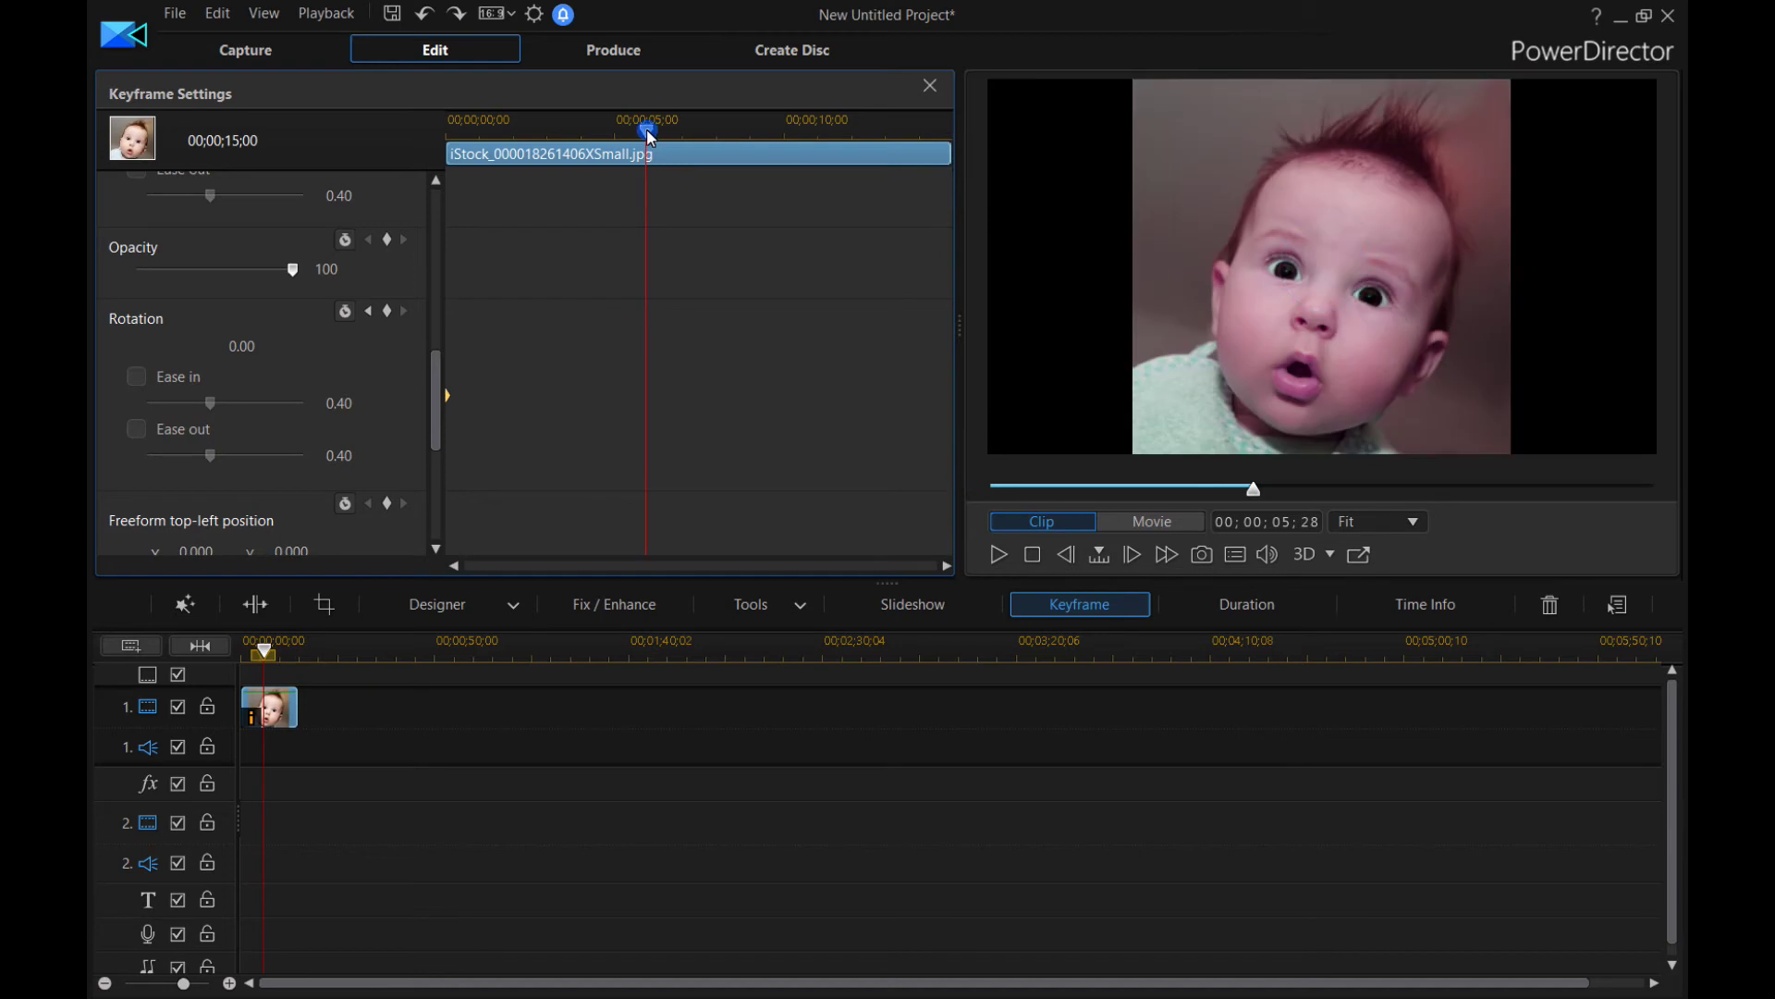
click(1067, 558)
click(1069, 559)
click(1071, 560)
click(1070, 558)
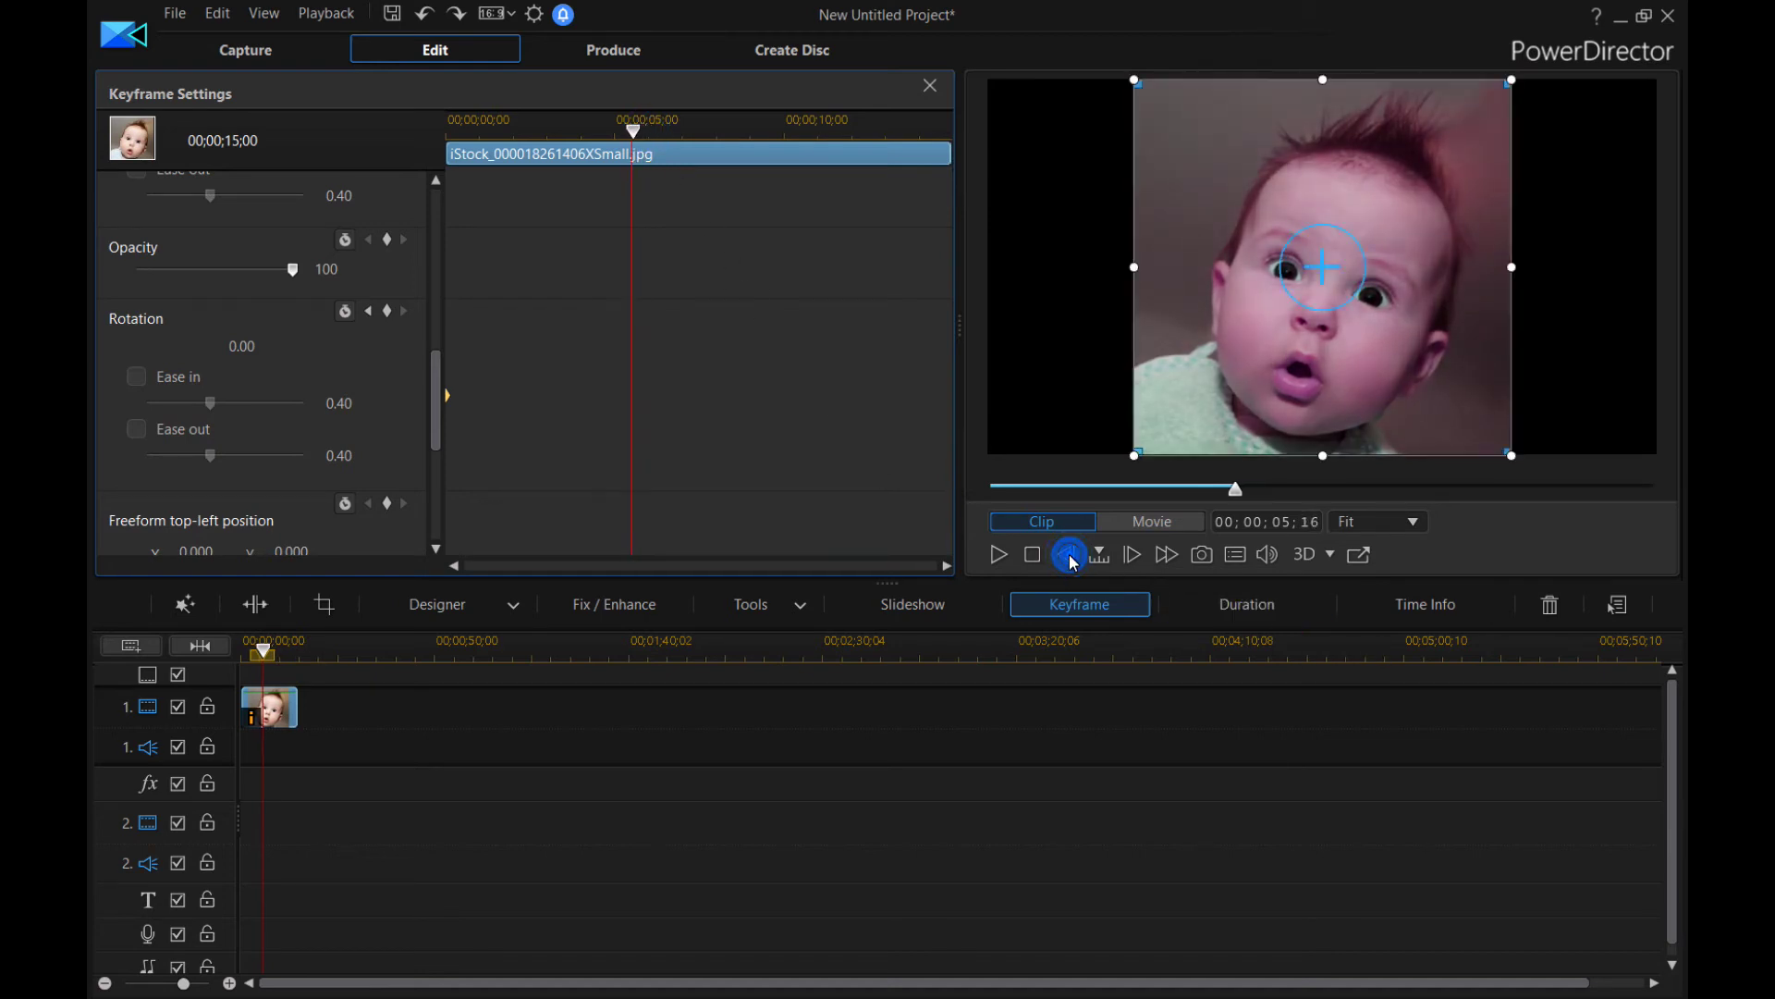
click(1070, 558)
click(1070, 558)
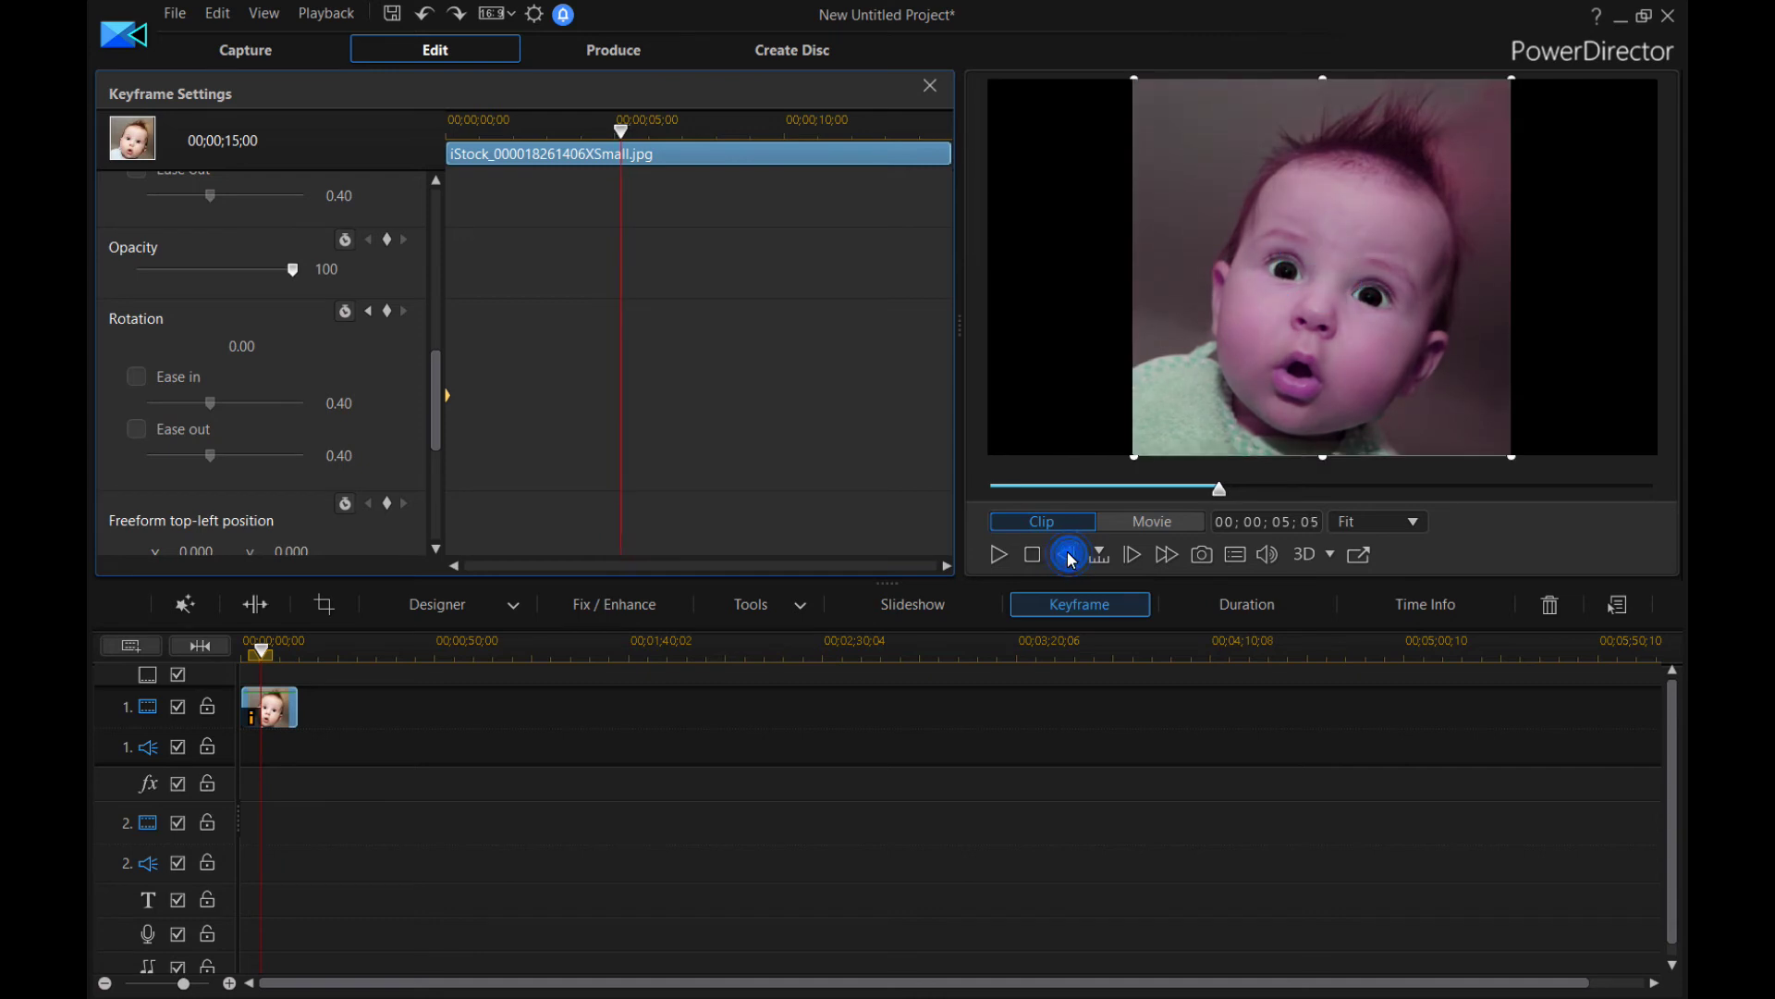
click(1070, 558)
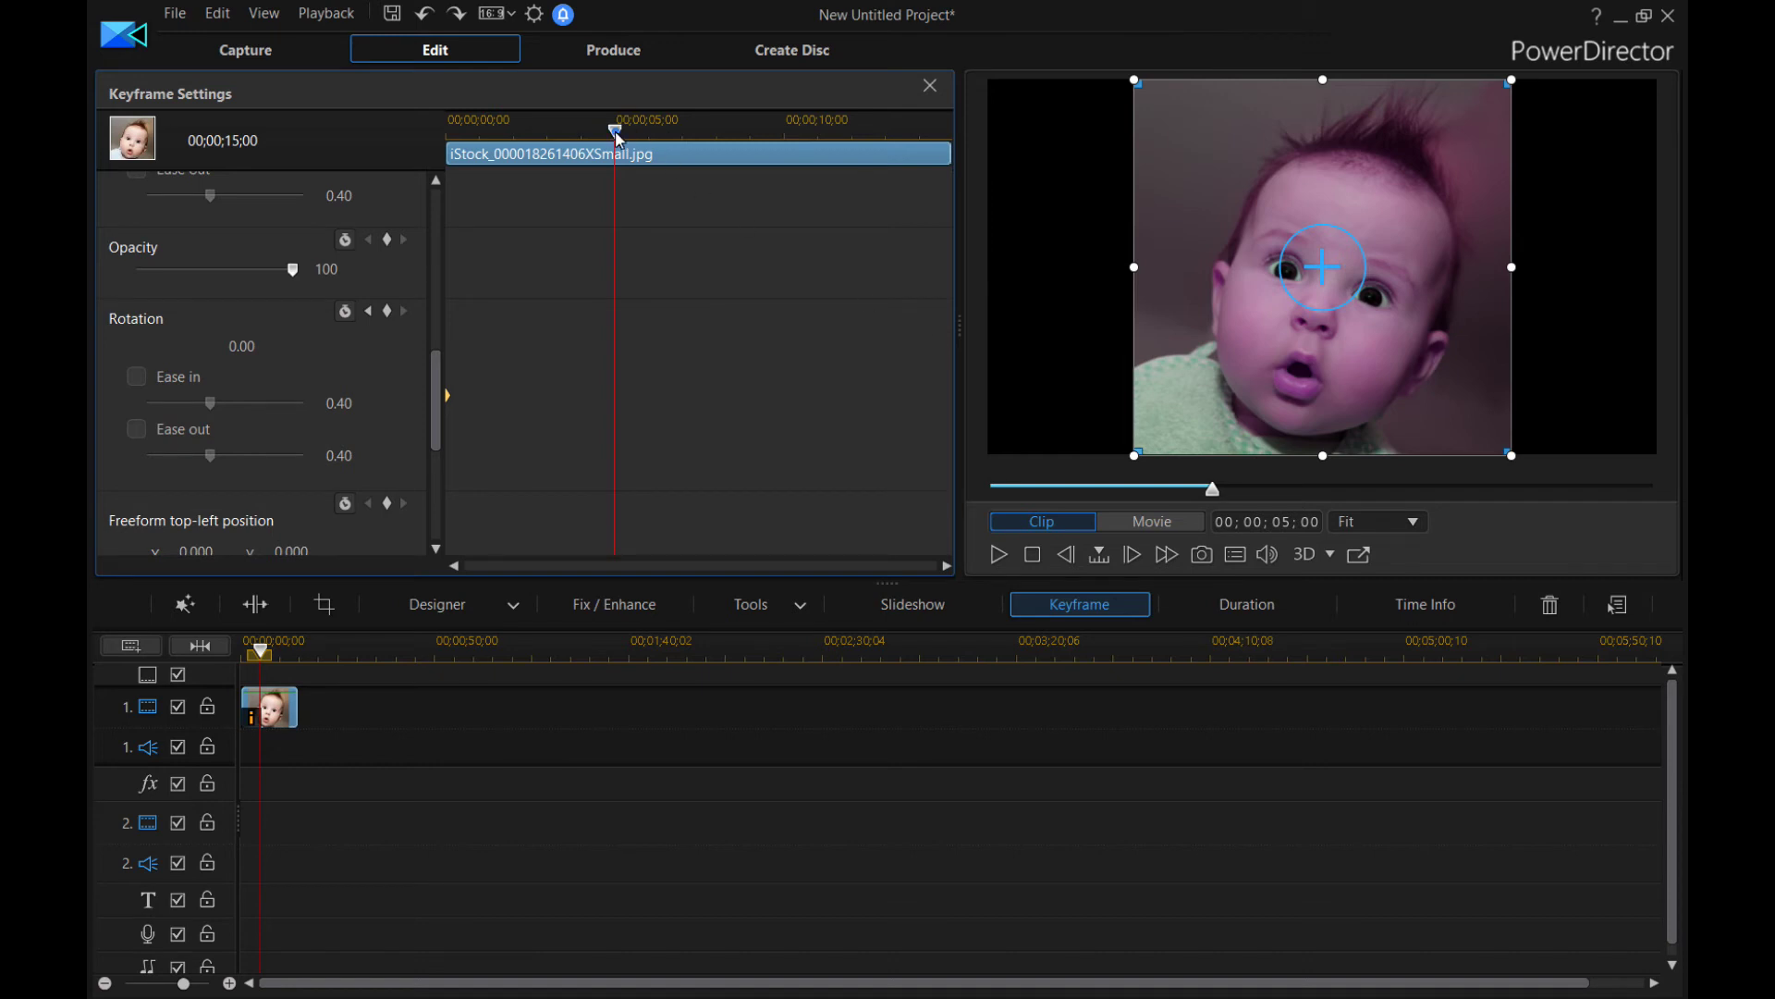
drag(615, 130, 697, 171)
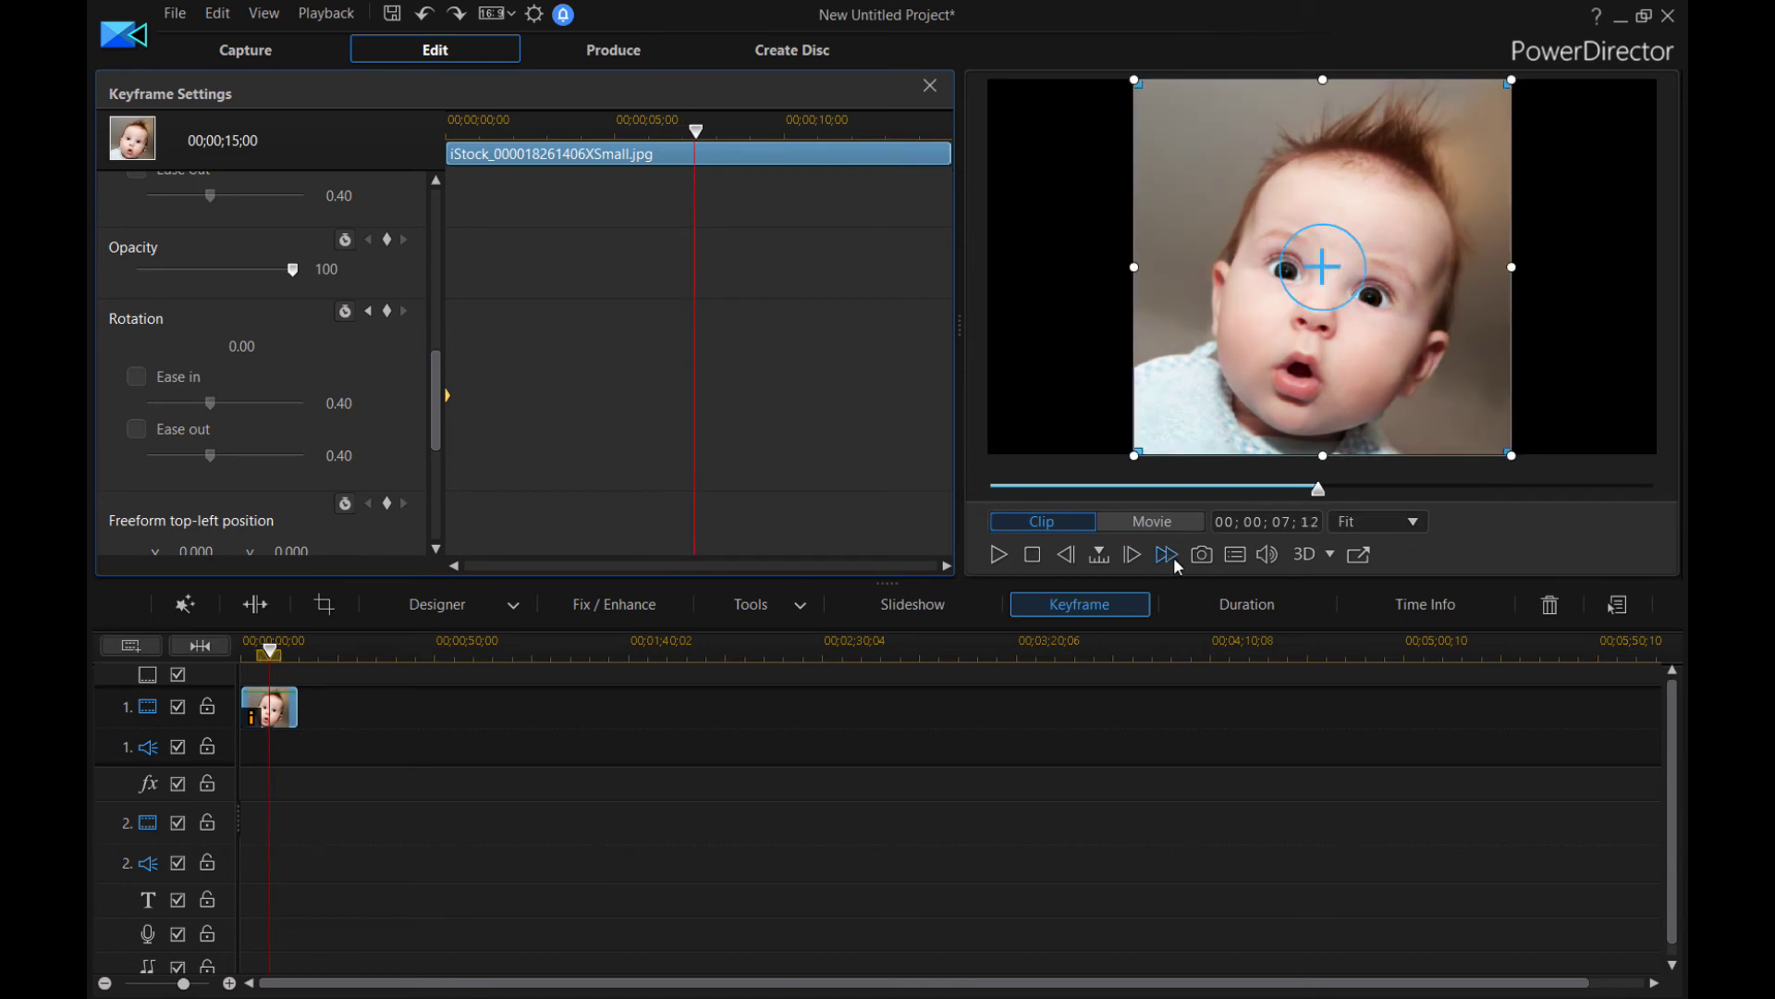
mouse_move(697, 131)
mouse_down()
mouse_move(723, 146)
mouse_move(688, 139)
mouse_move(701, 155)
mouse_up()
Step: Add a rotation keyframe there with a Rotation value of 180
click(388, 311)
mouse_move(228, 357)
double_click(229, 349)
text(180)
click(535, 394)
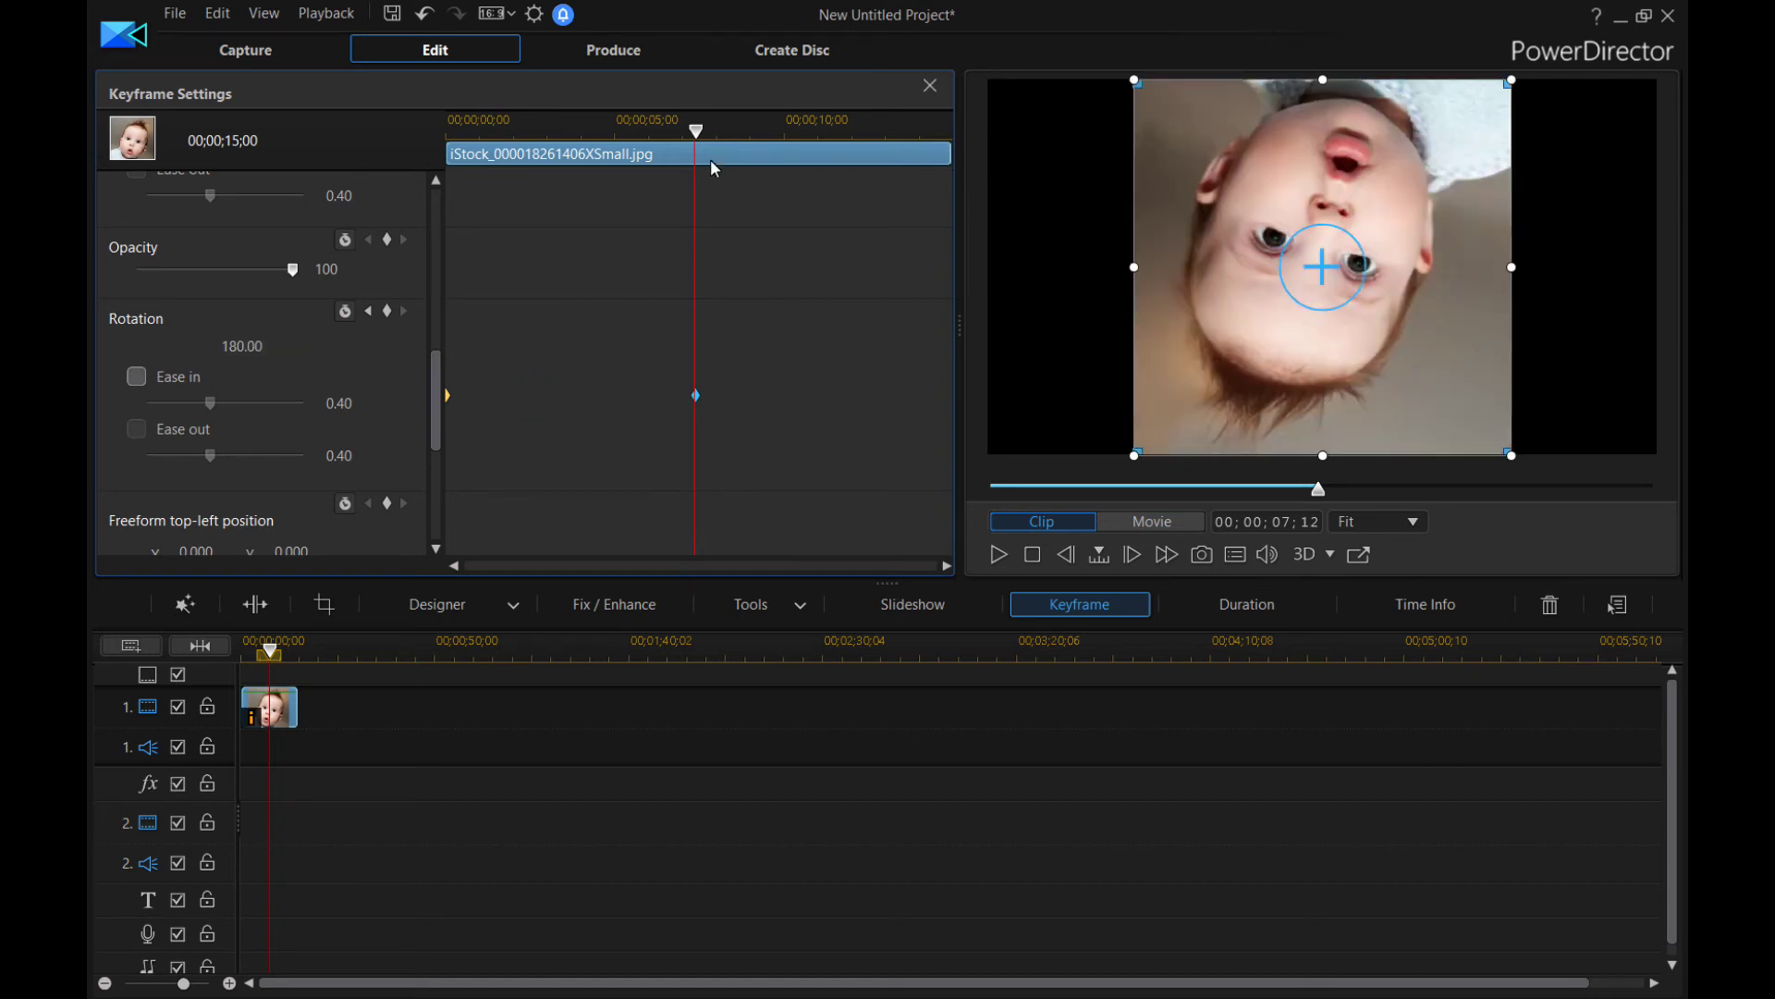
Step: Add a 360 rotation keyframe at the clip's 15-second end, then return the playhead to the start
drag(696, 129, 1027, 191)
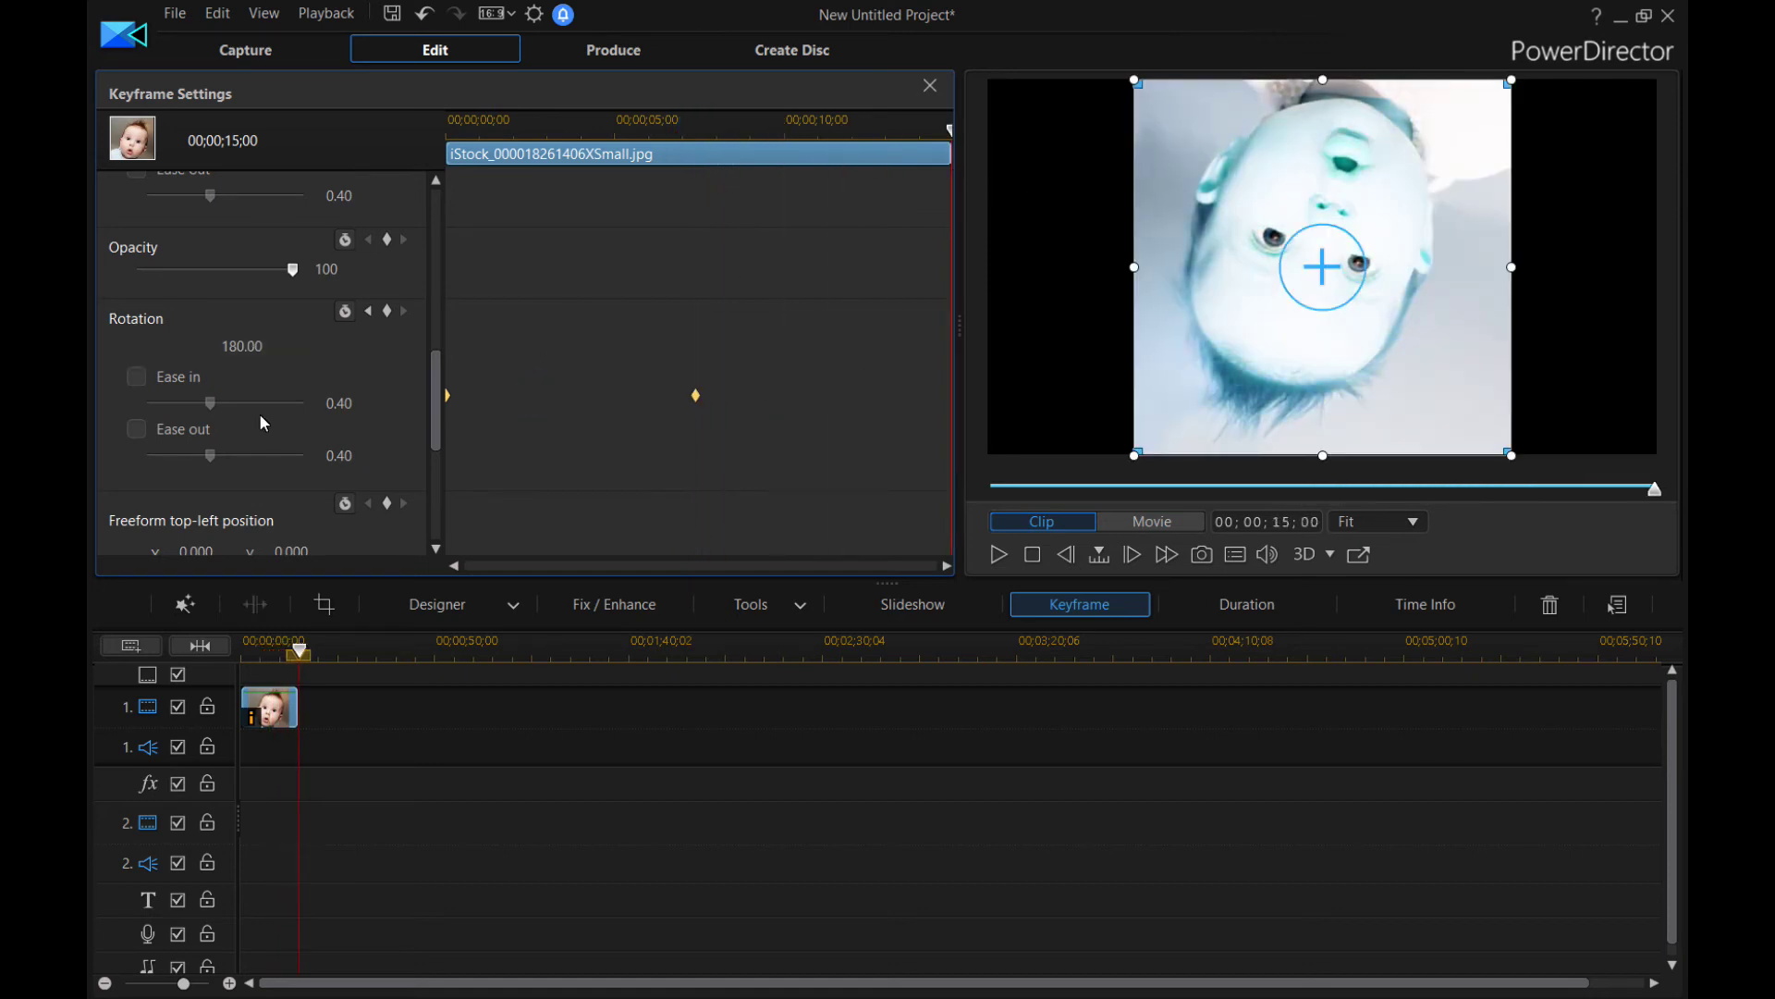
click(391, 311)
click(253, 353)
click(573, 342)
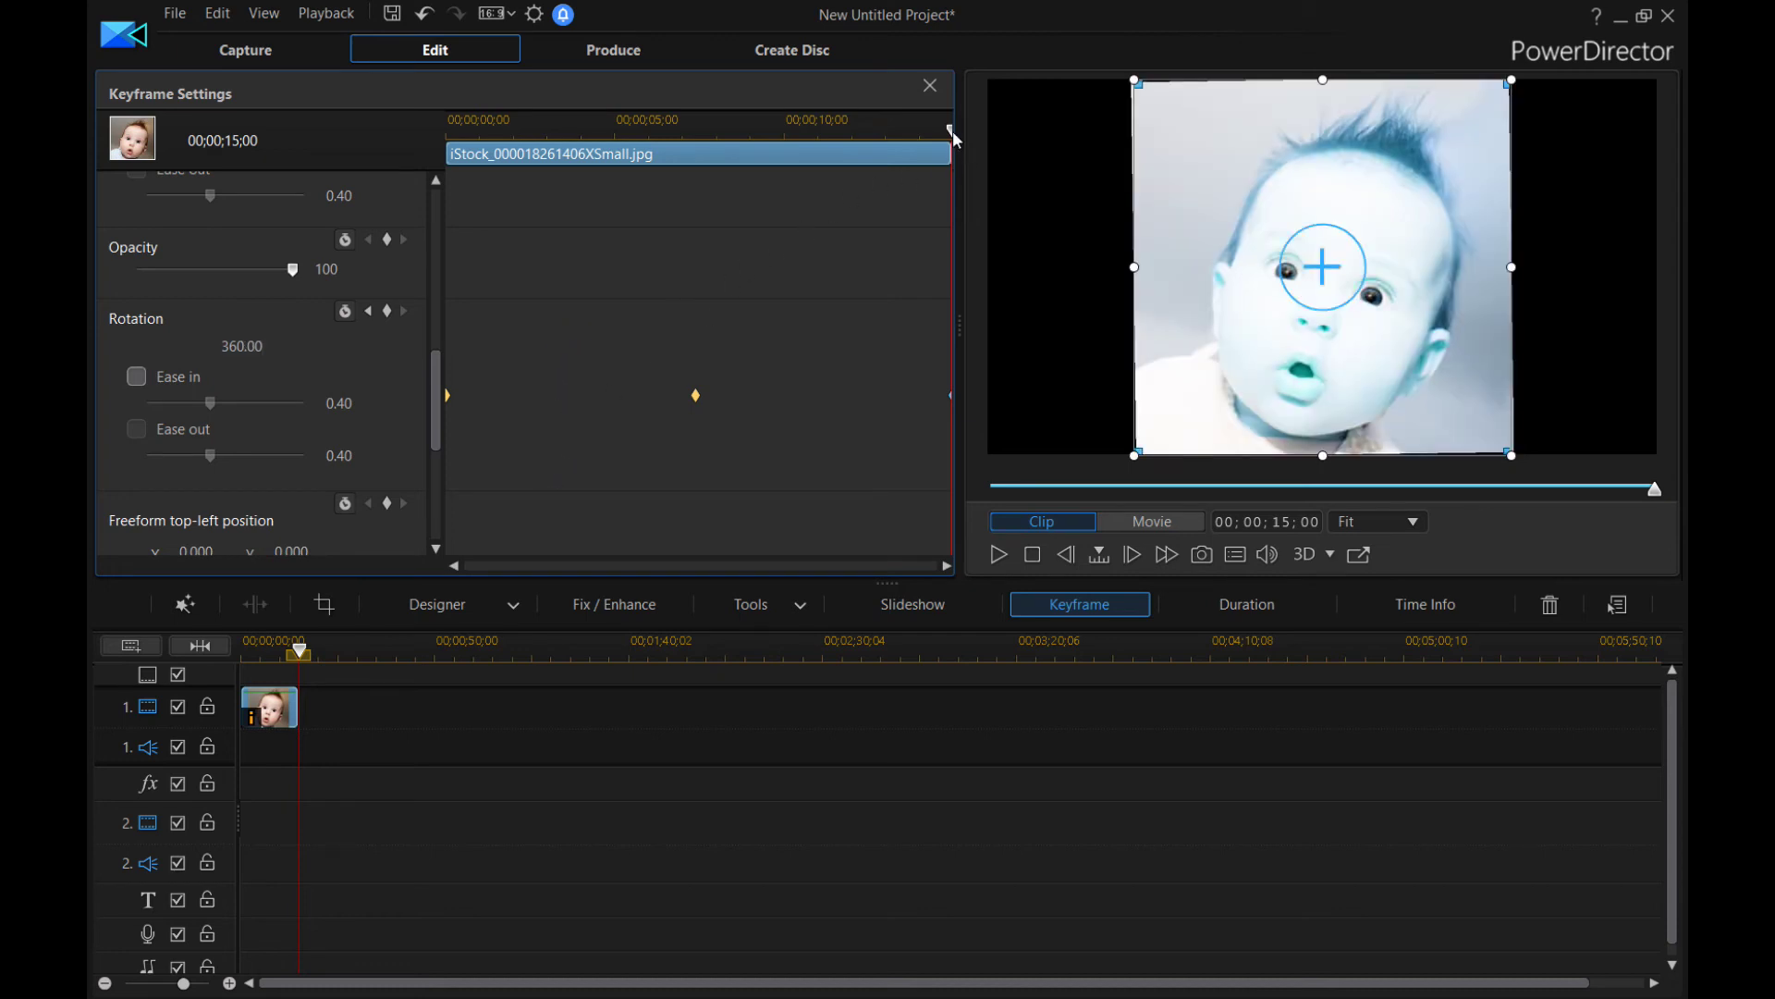
drag(953, 130, 336, 194)
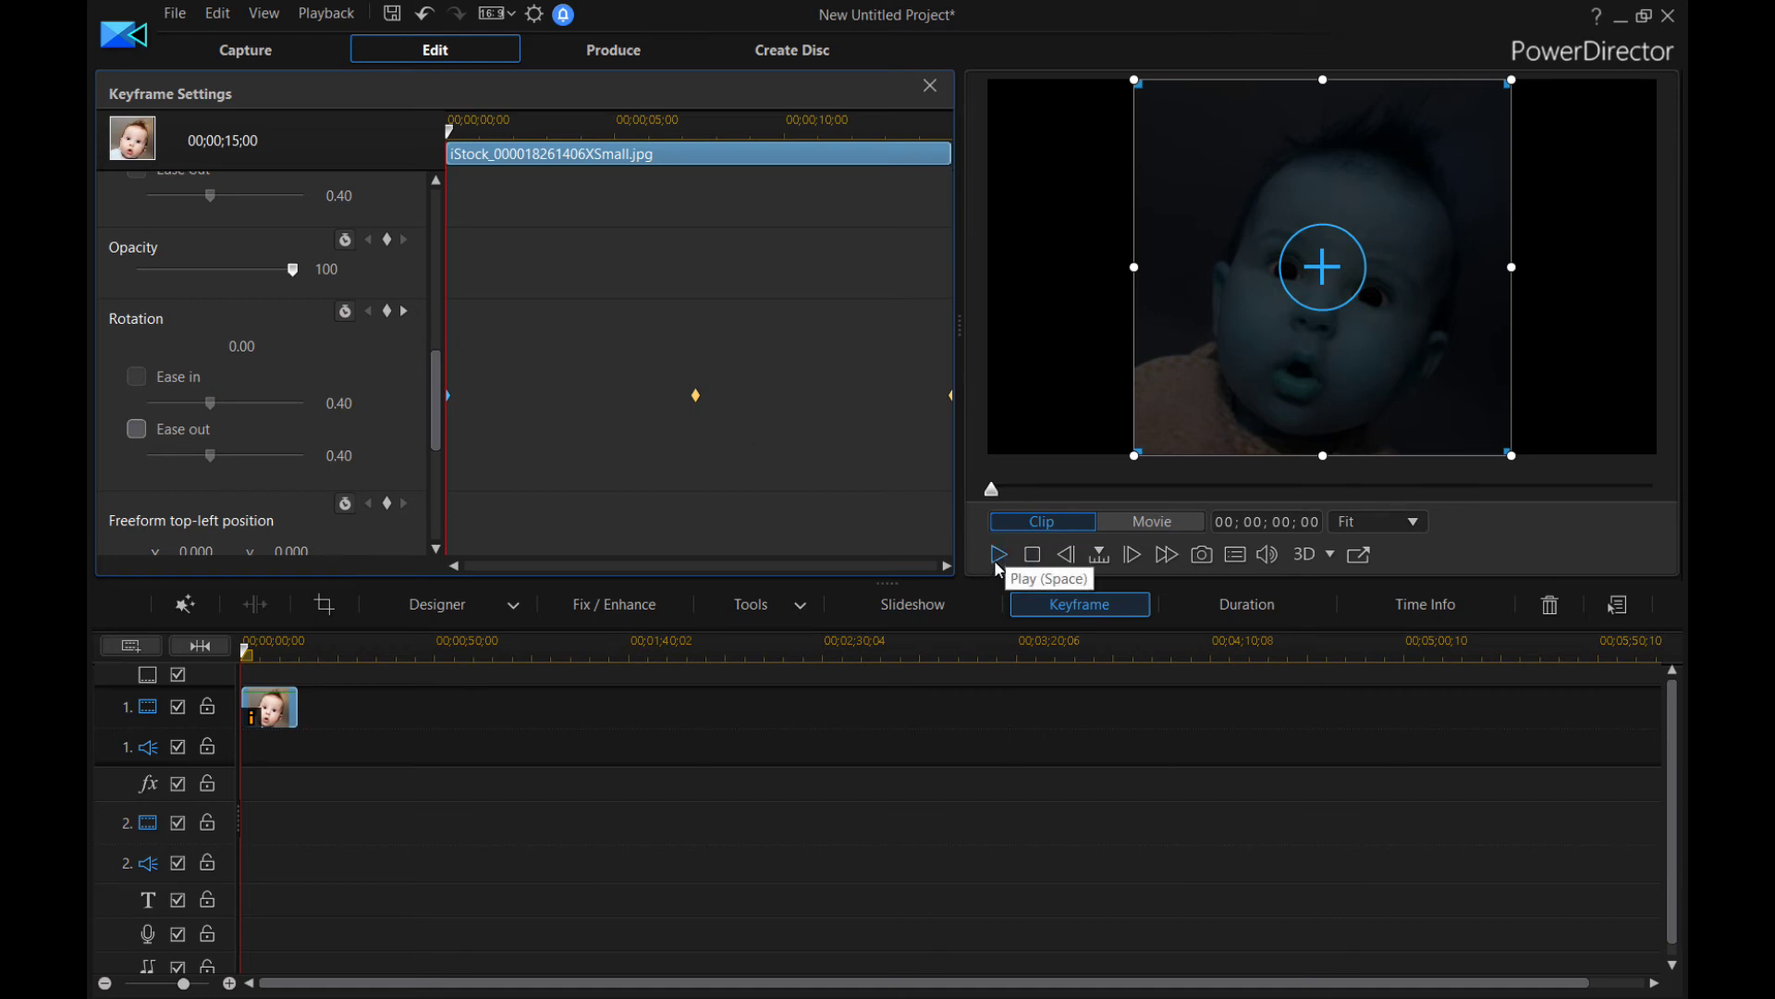
click(999, 558)
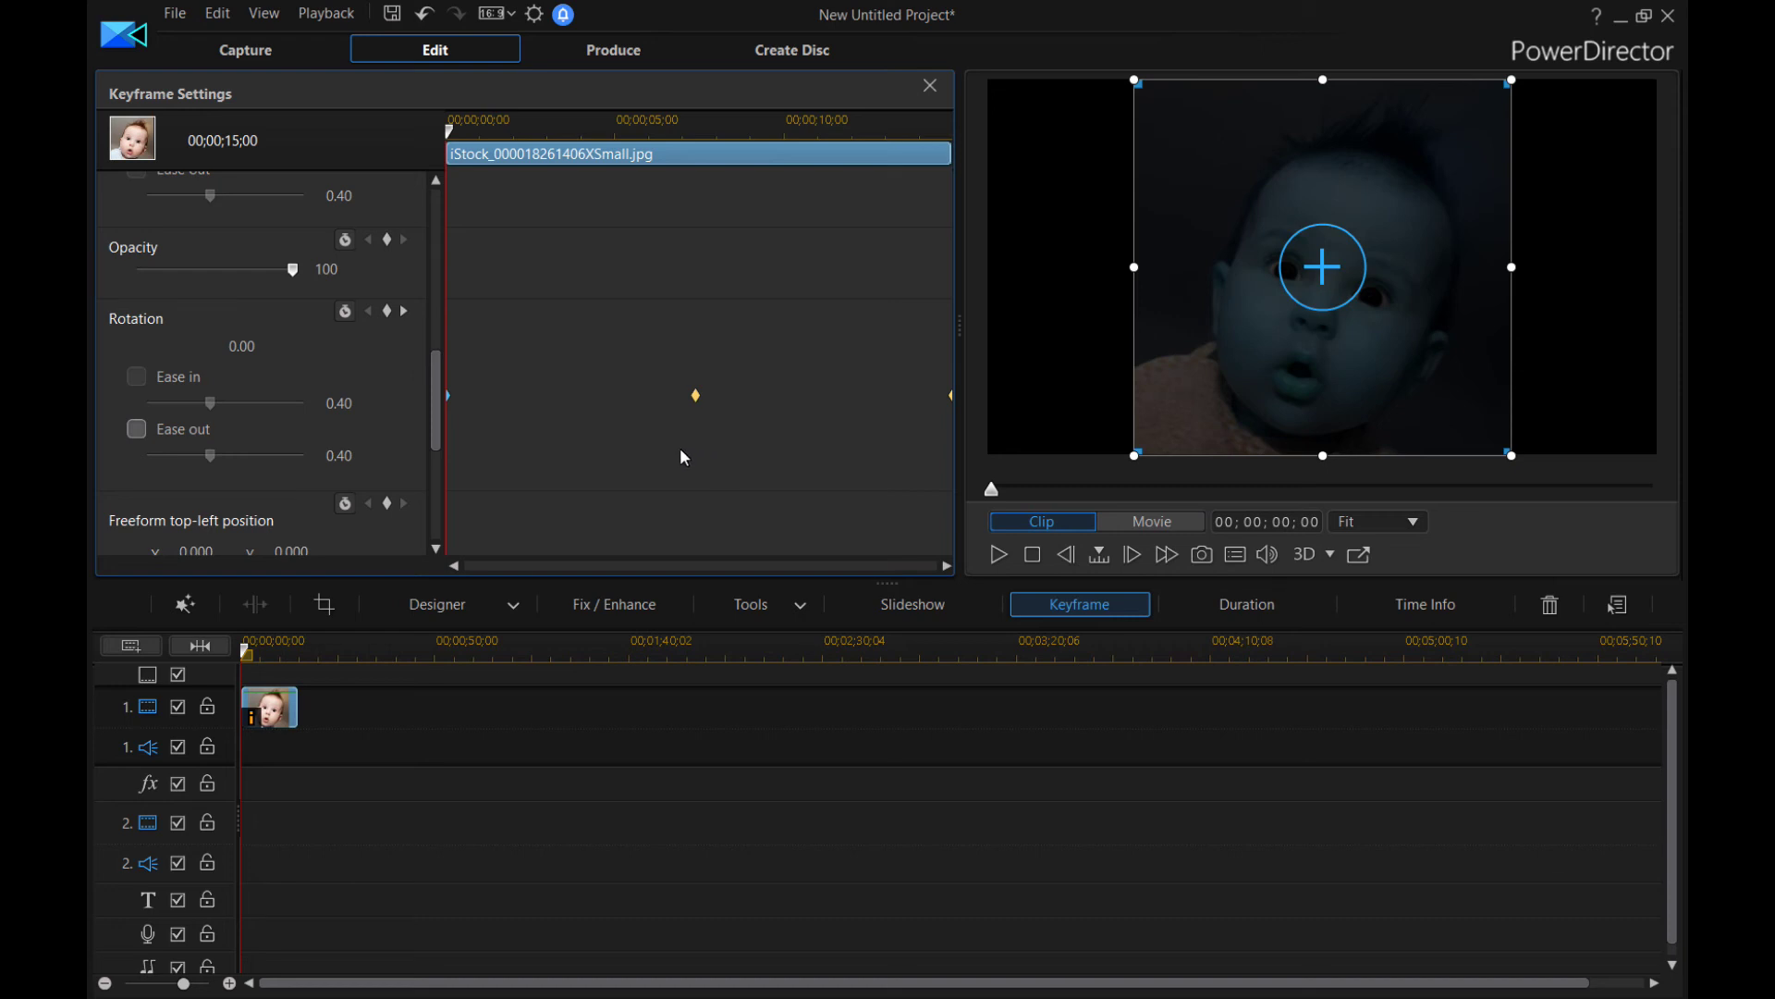
Step: Try removing the end rotation keyframe, then undo the accidental removal
click(952, 396)
right_click(950, 451)
click(1022, 477)
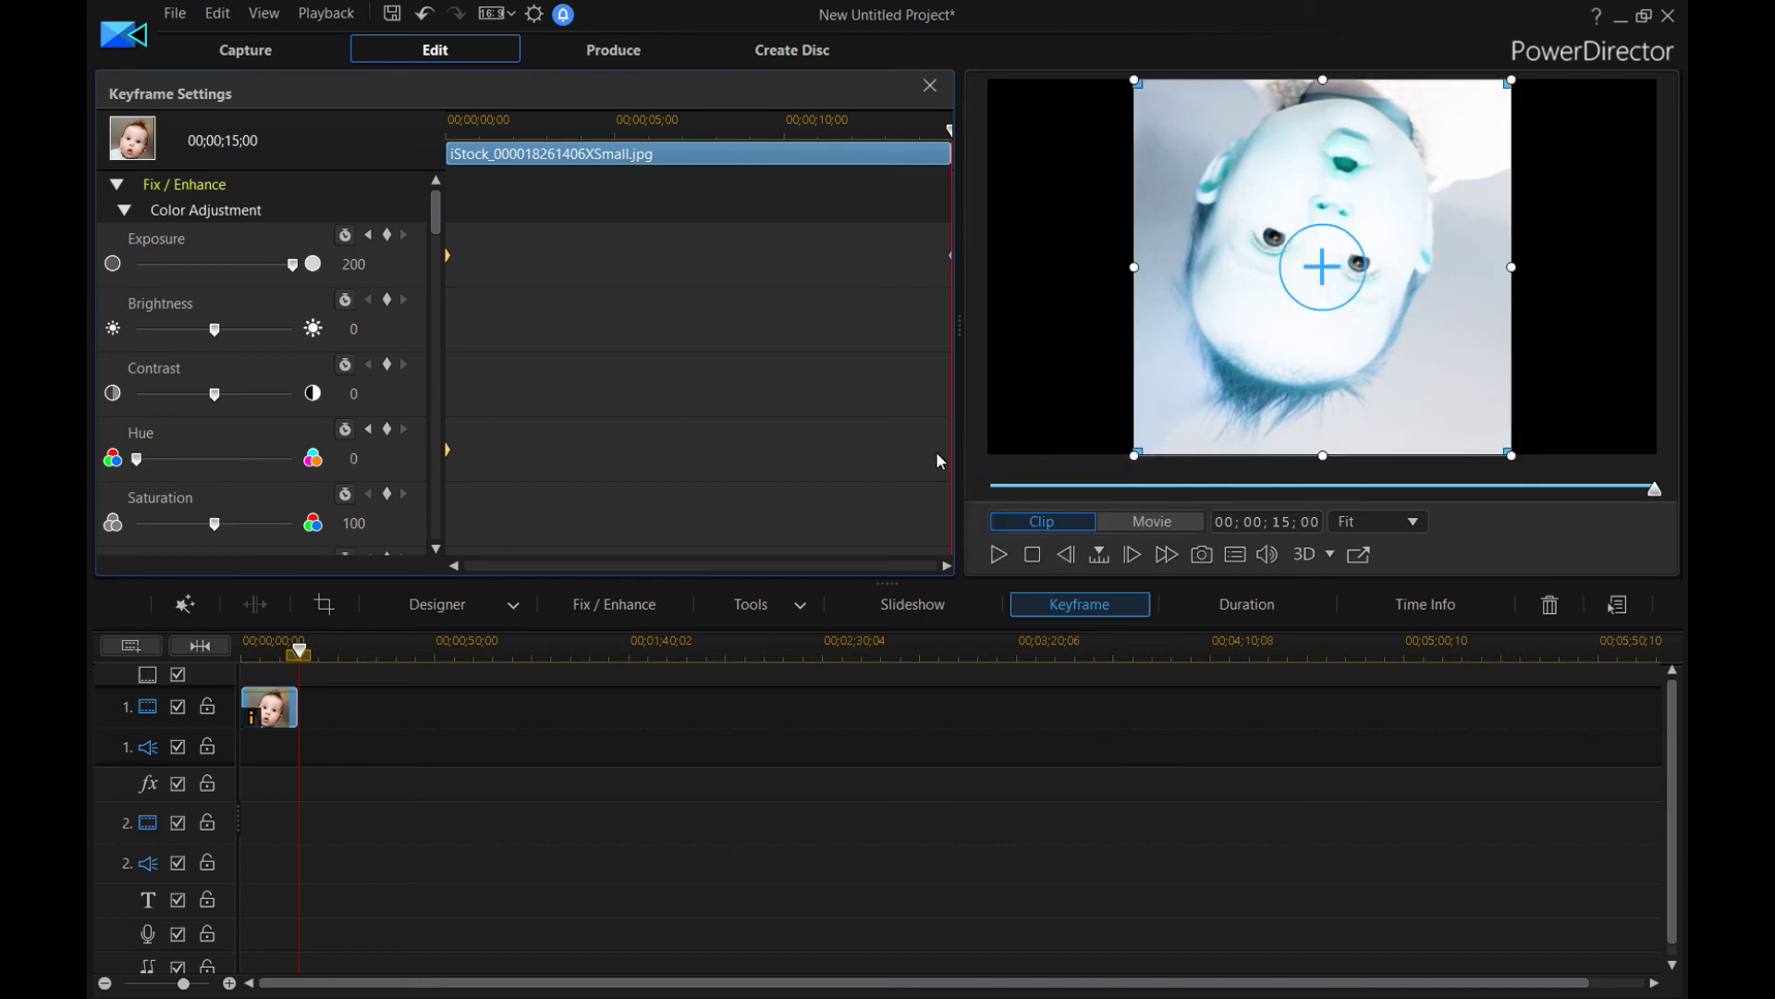
click(422, 16)
Step: Collapse the colour settings to reach Clip Attributes and delete the end rotation keyframe
click(124, 210)
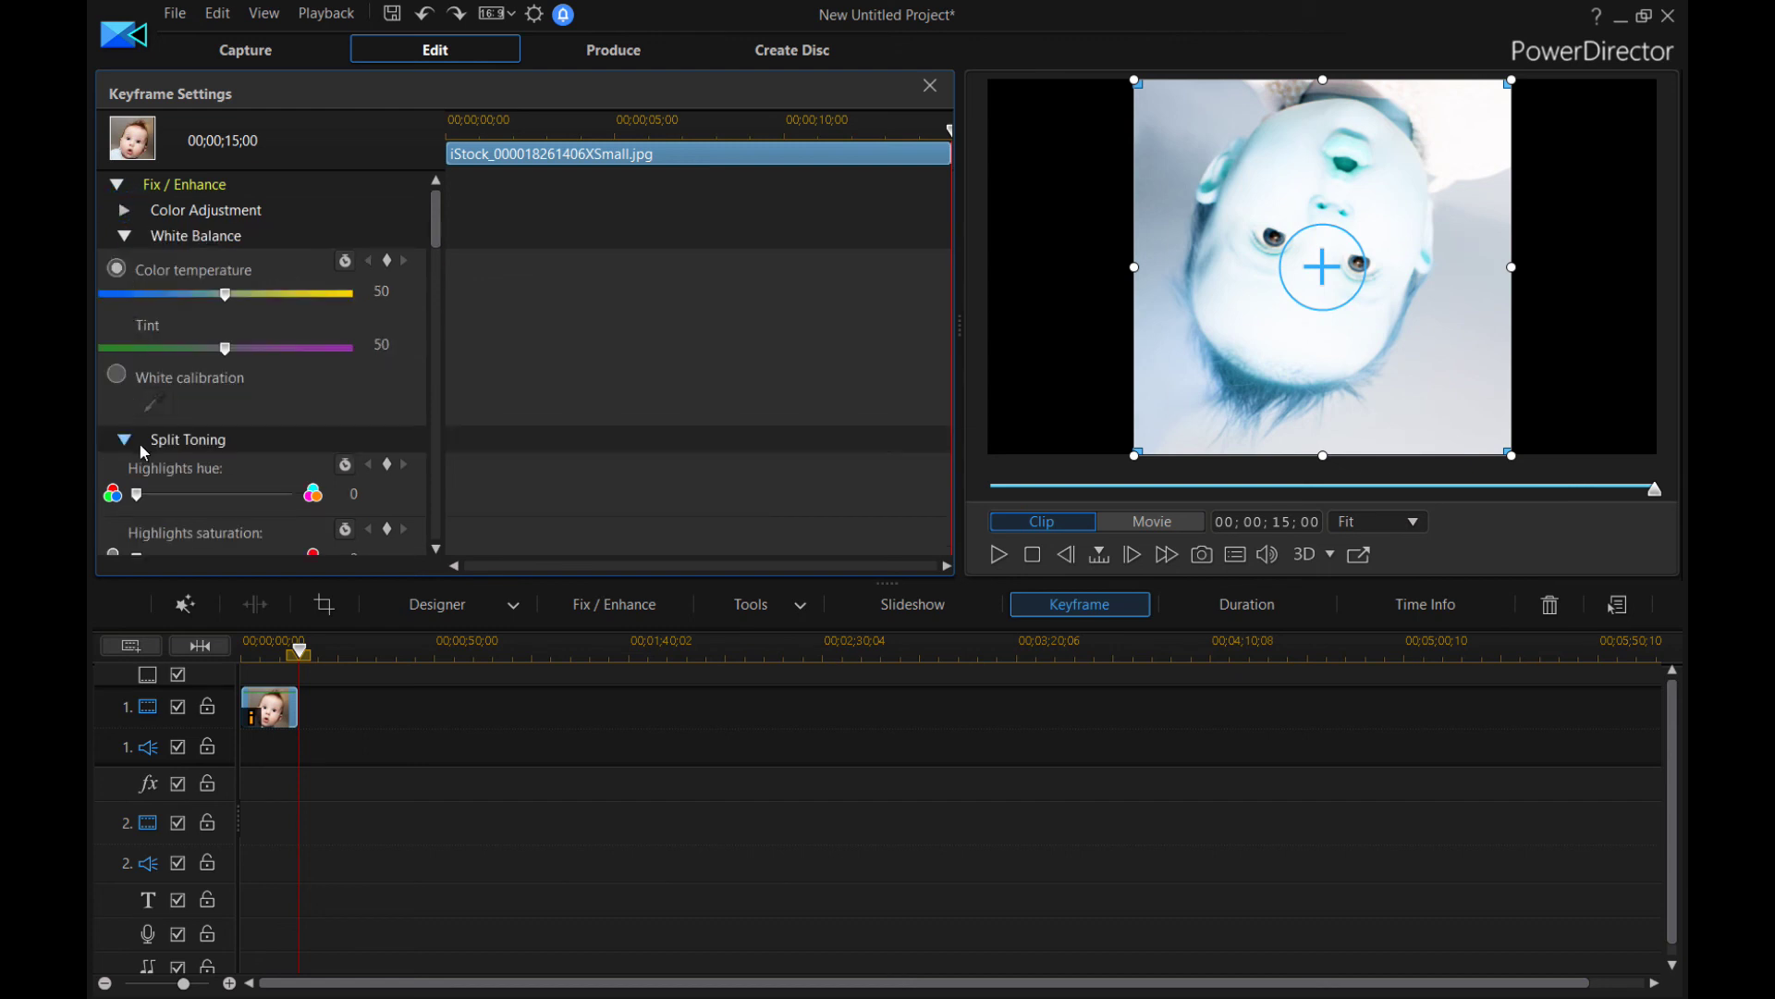
click(116, 185)
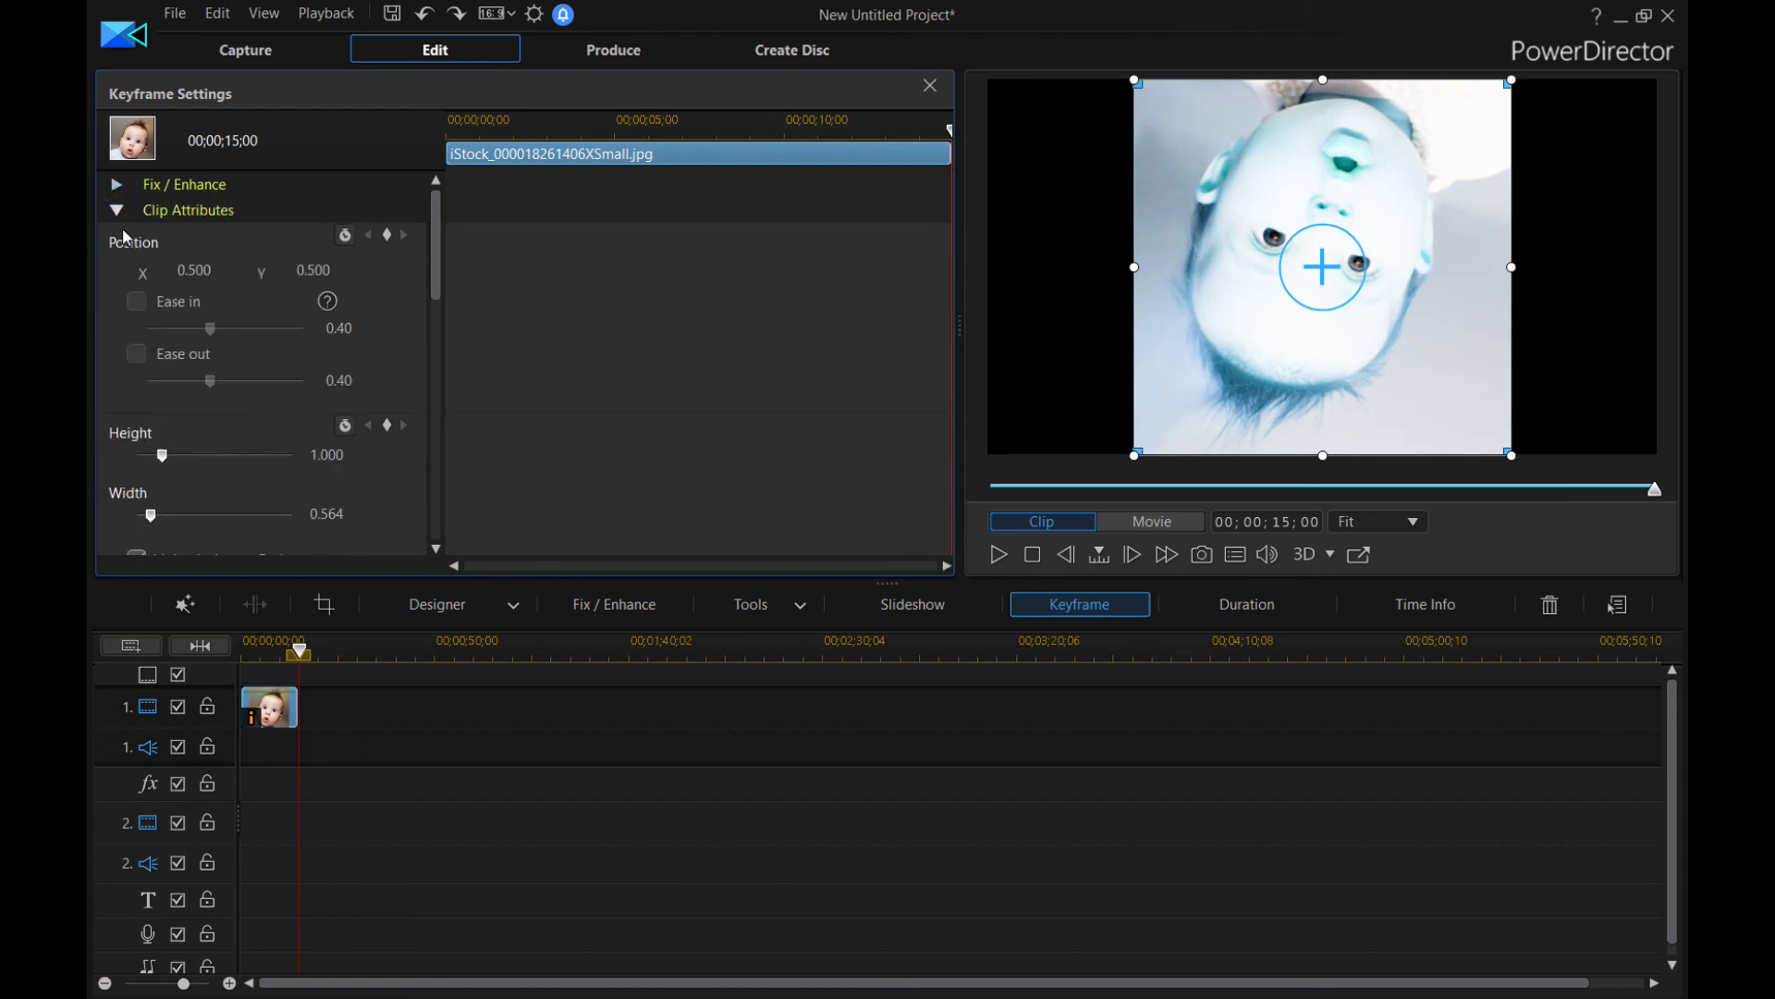
scroll(282, 456, down, 1)
drag(434, 281, 455, 423)
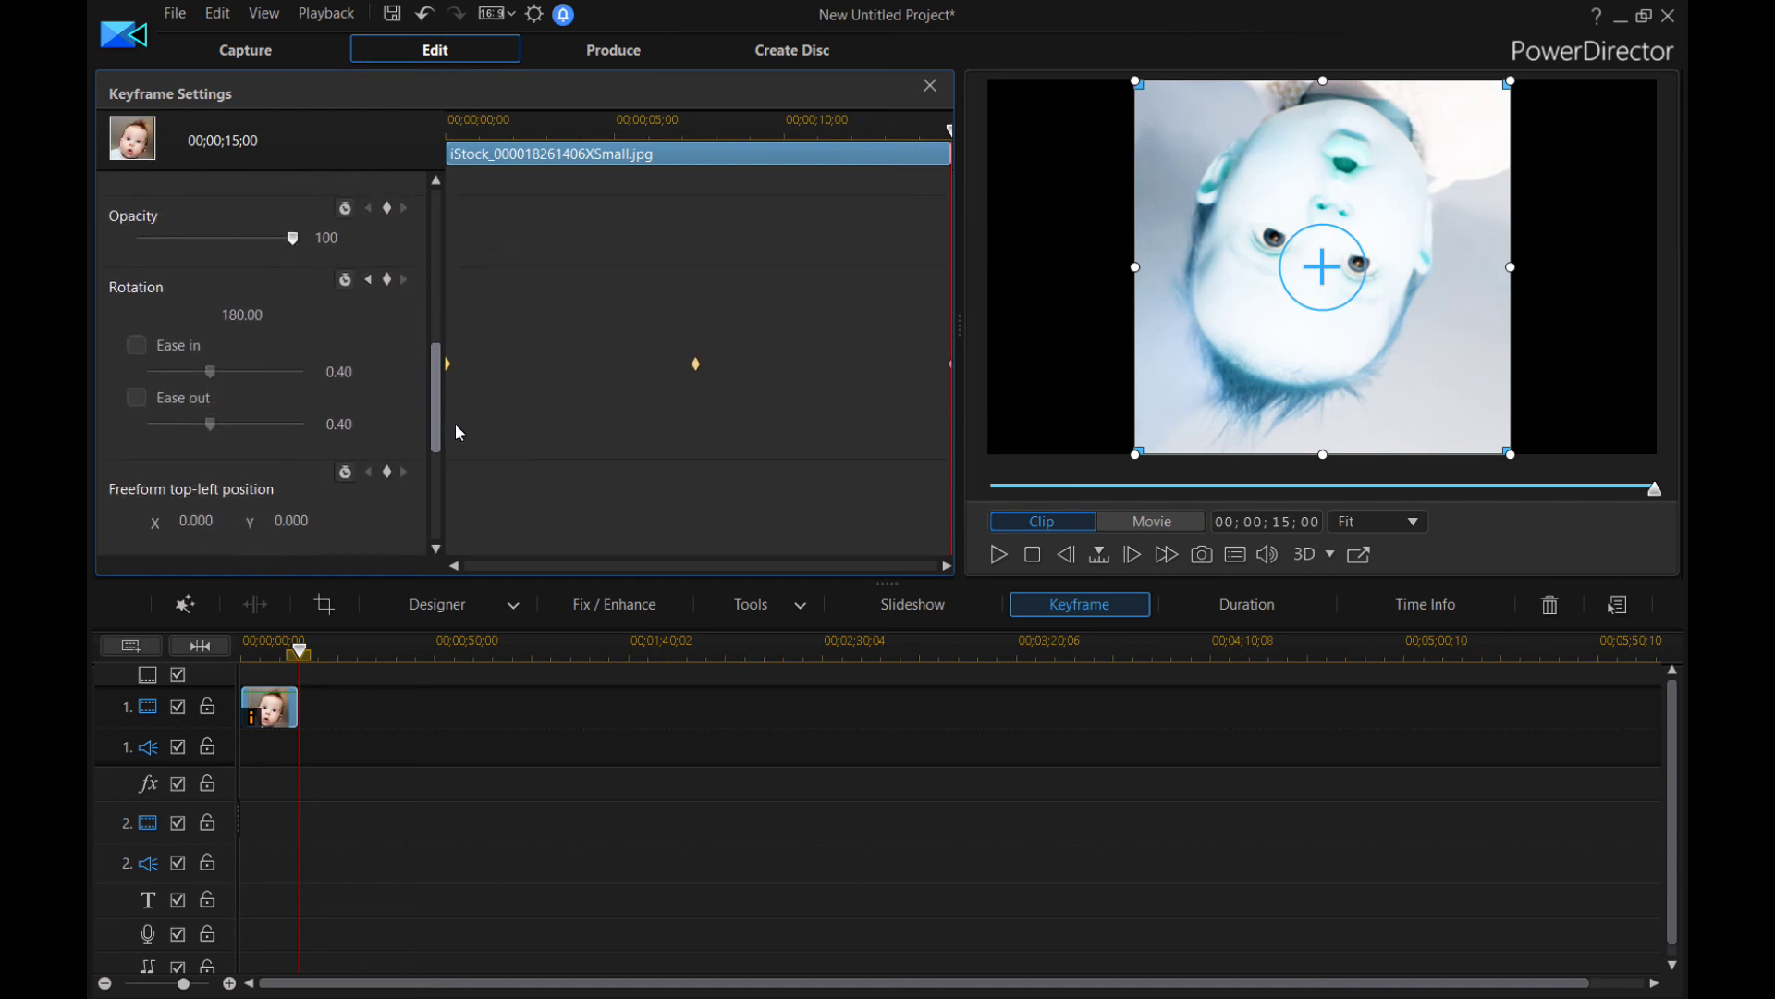
click(951, 364)
right_click(950, 367)
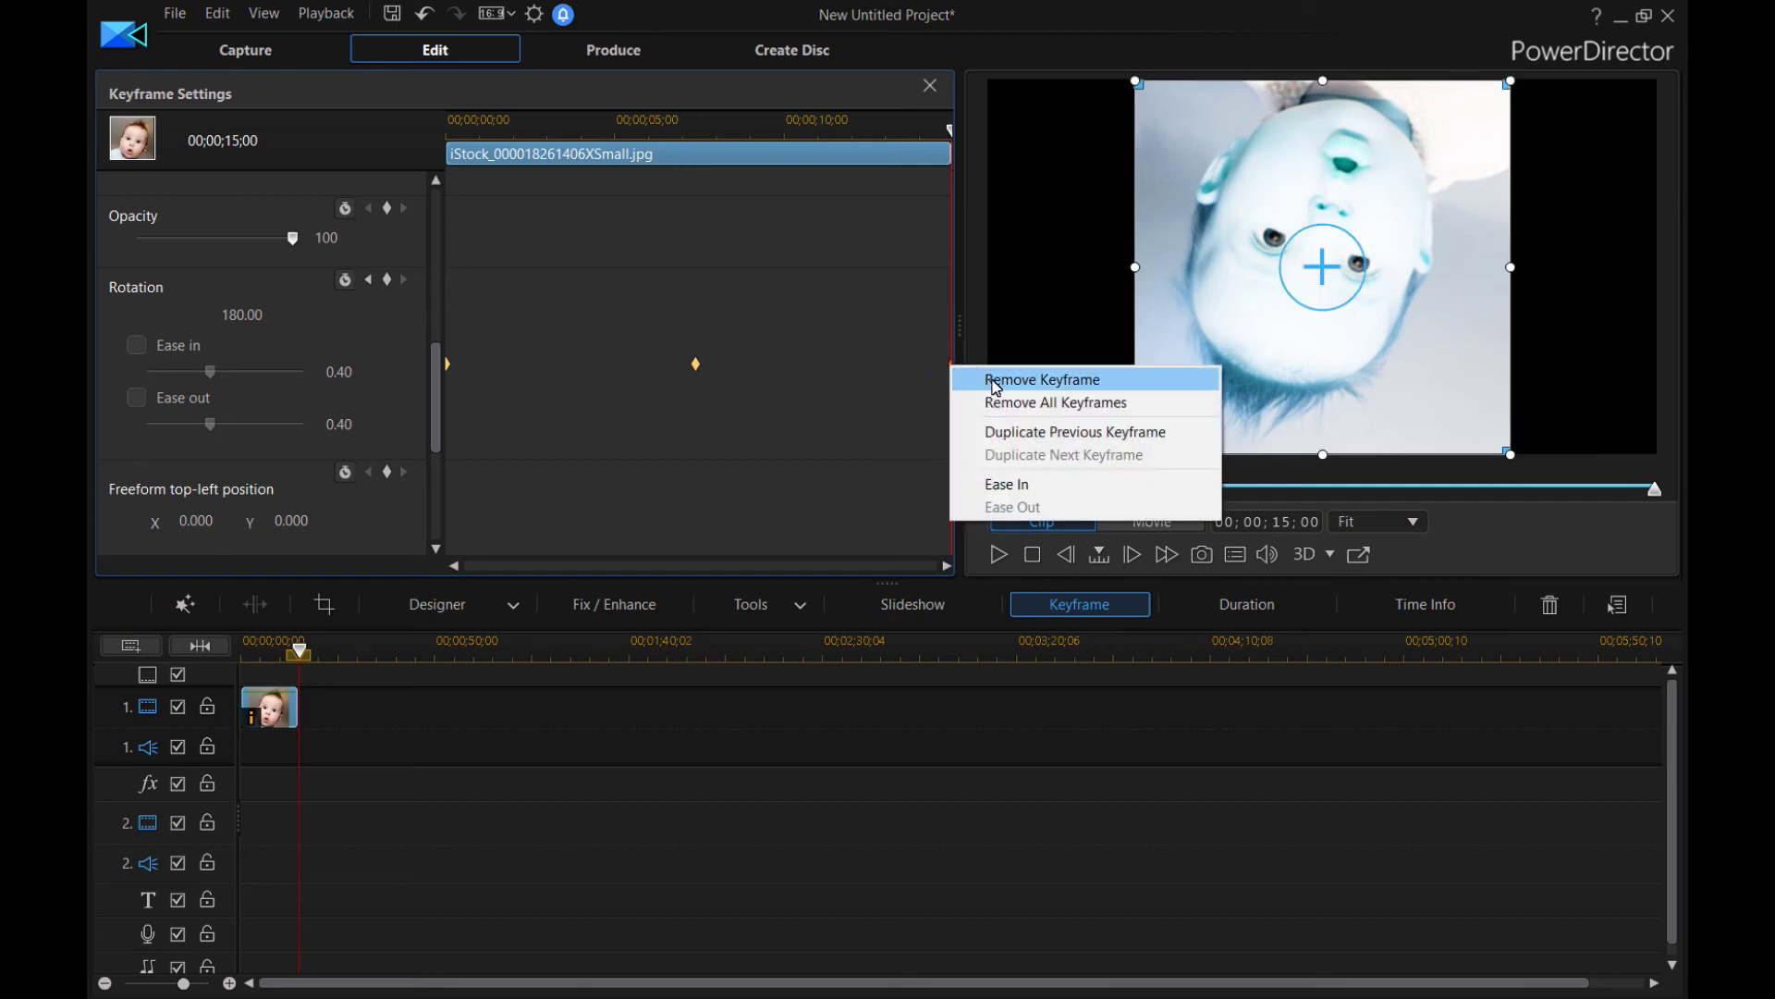
click(995, 381)
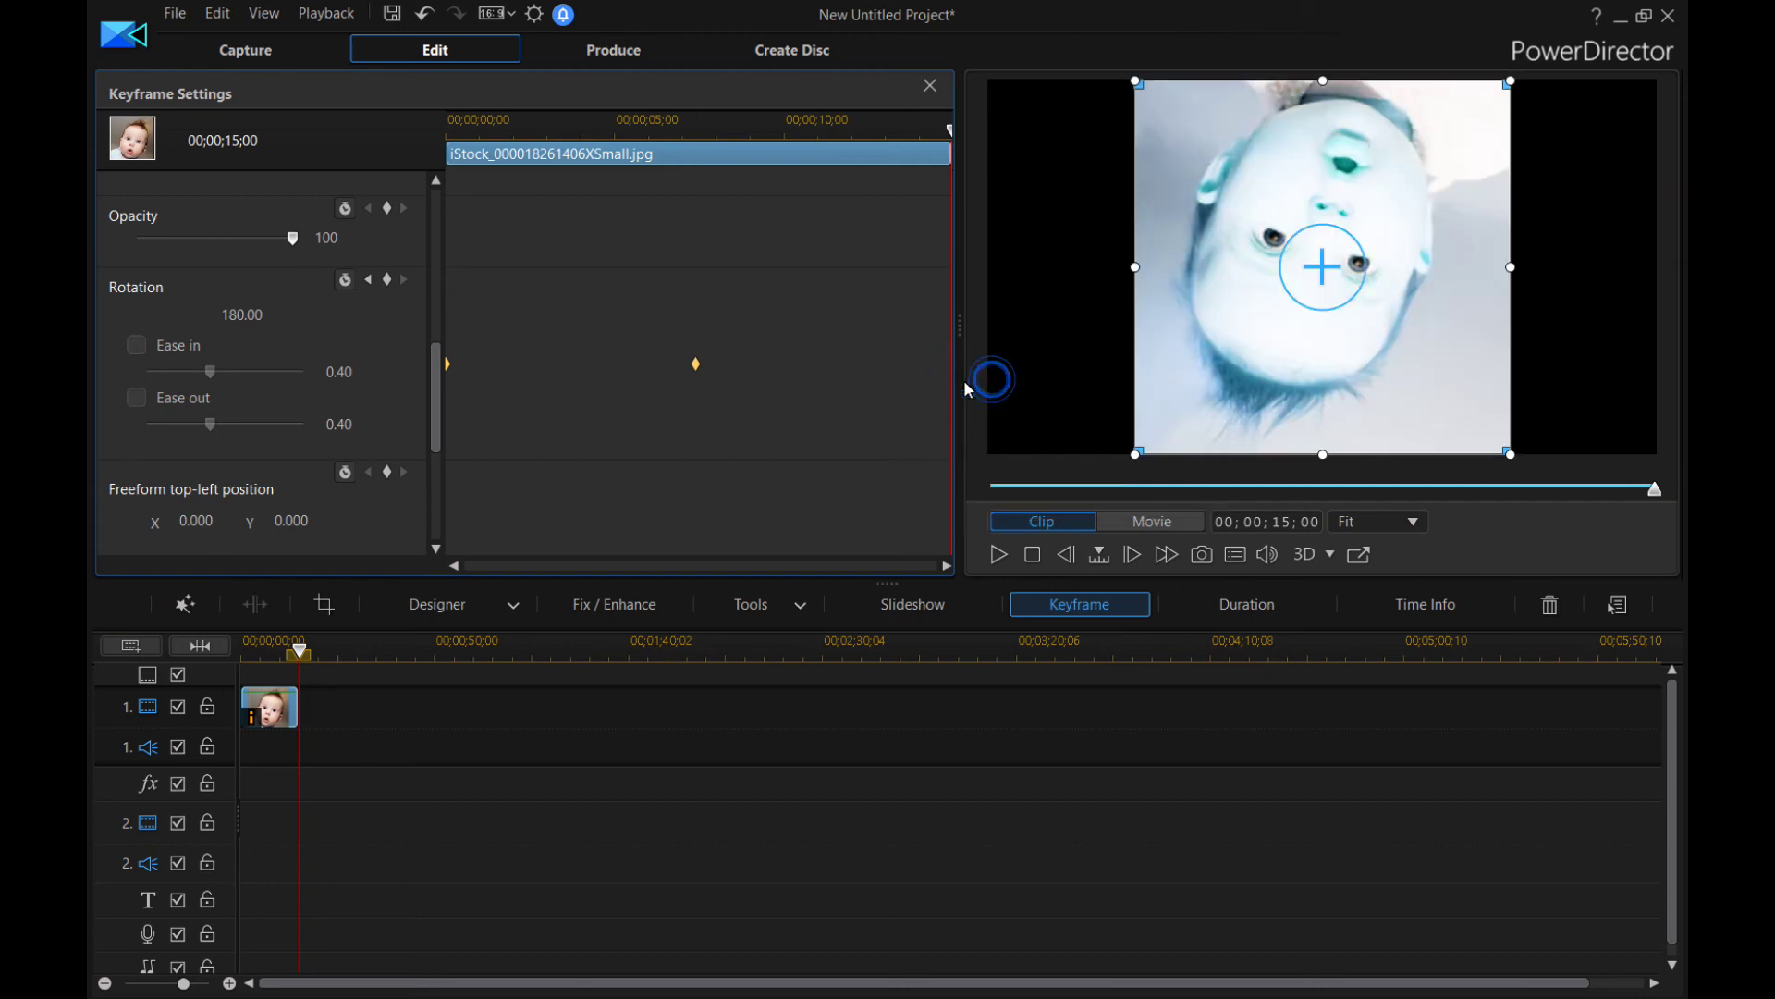
Step: Change the 07;12 rotation keyframe to 360 and return the playhead to the start
click(697, 365)
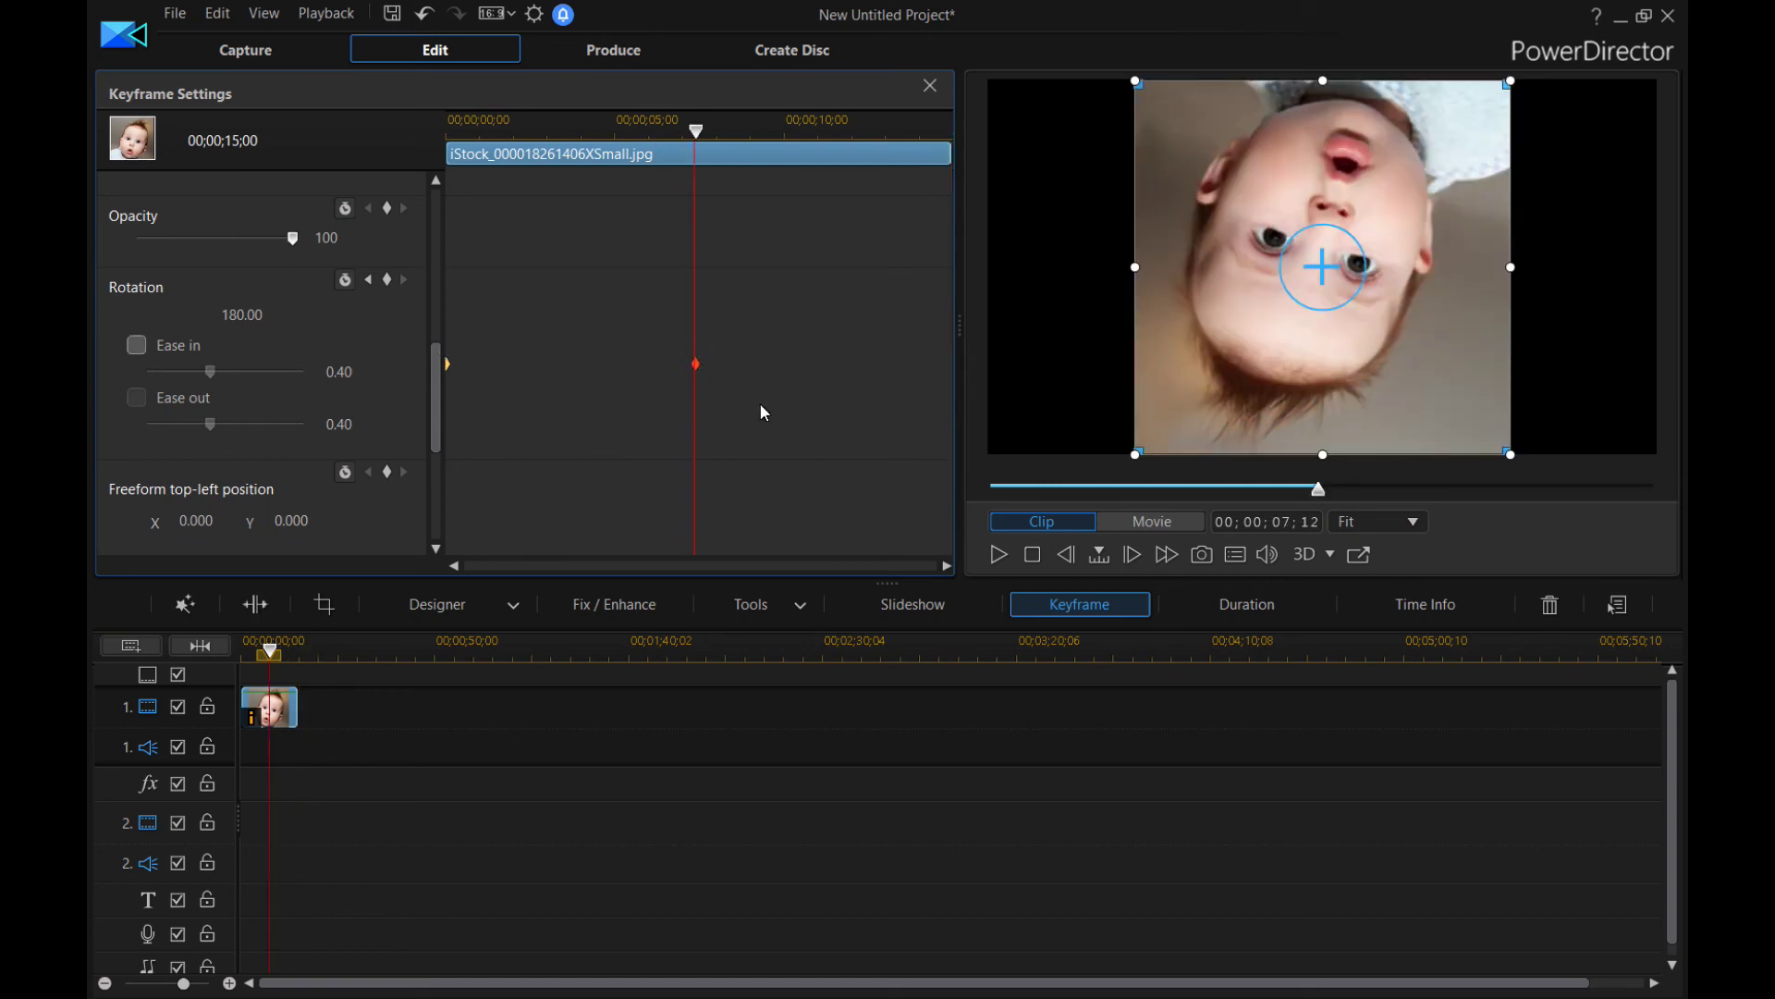
click(249, 322)
text(360)
click(520, 379)
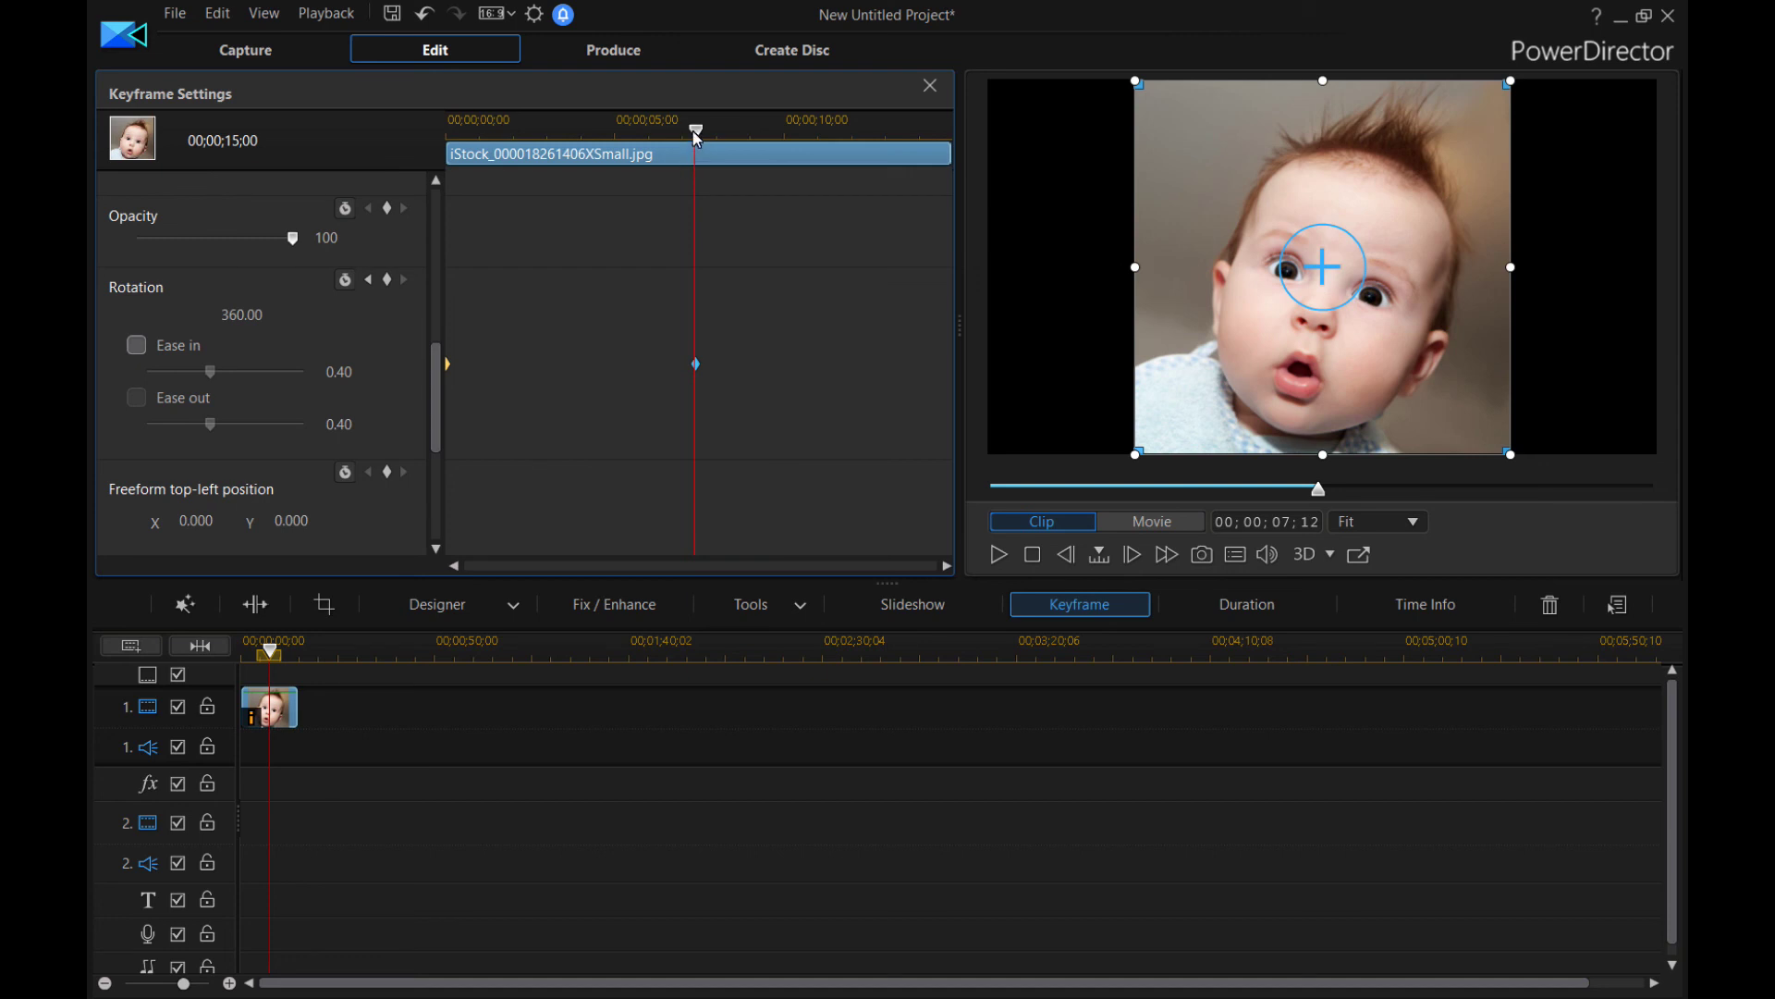
drag(696, 131, 450, 130)
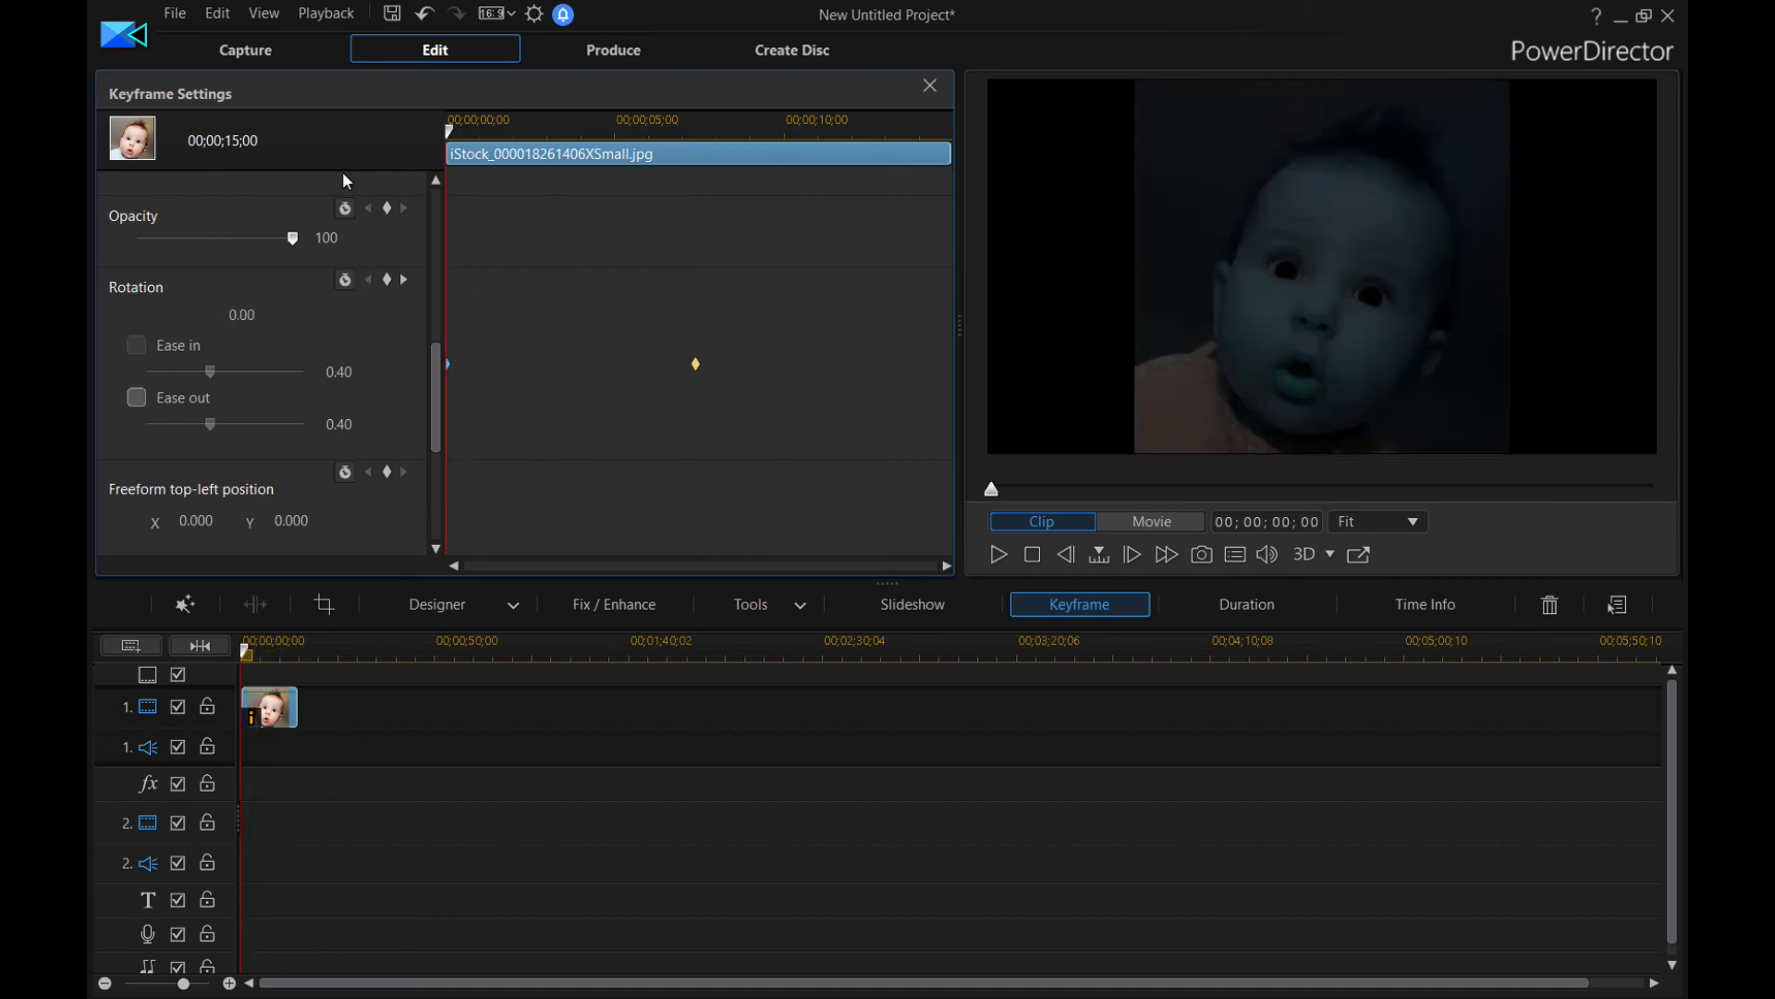
click(999, 555)
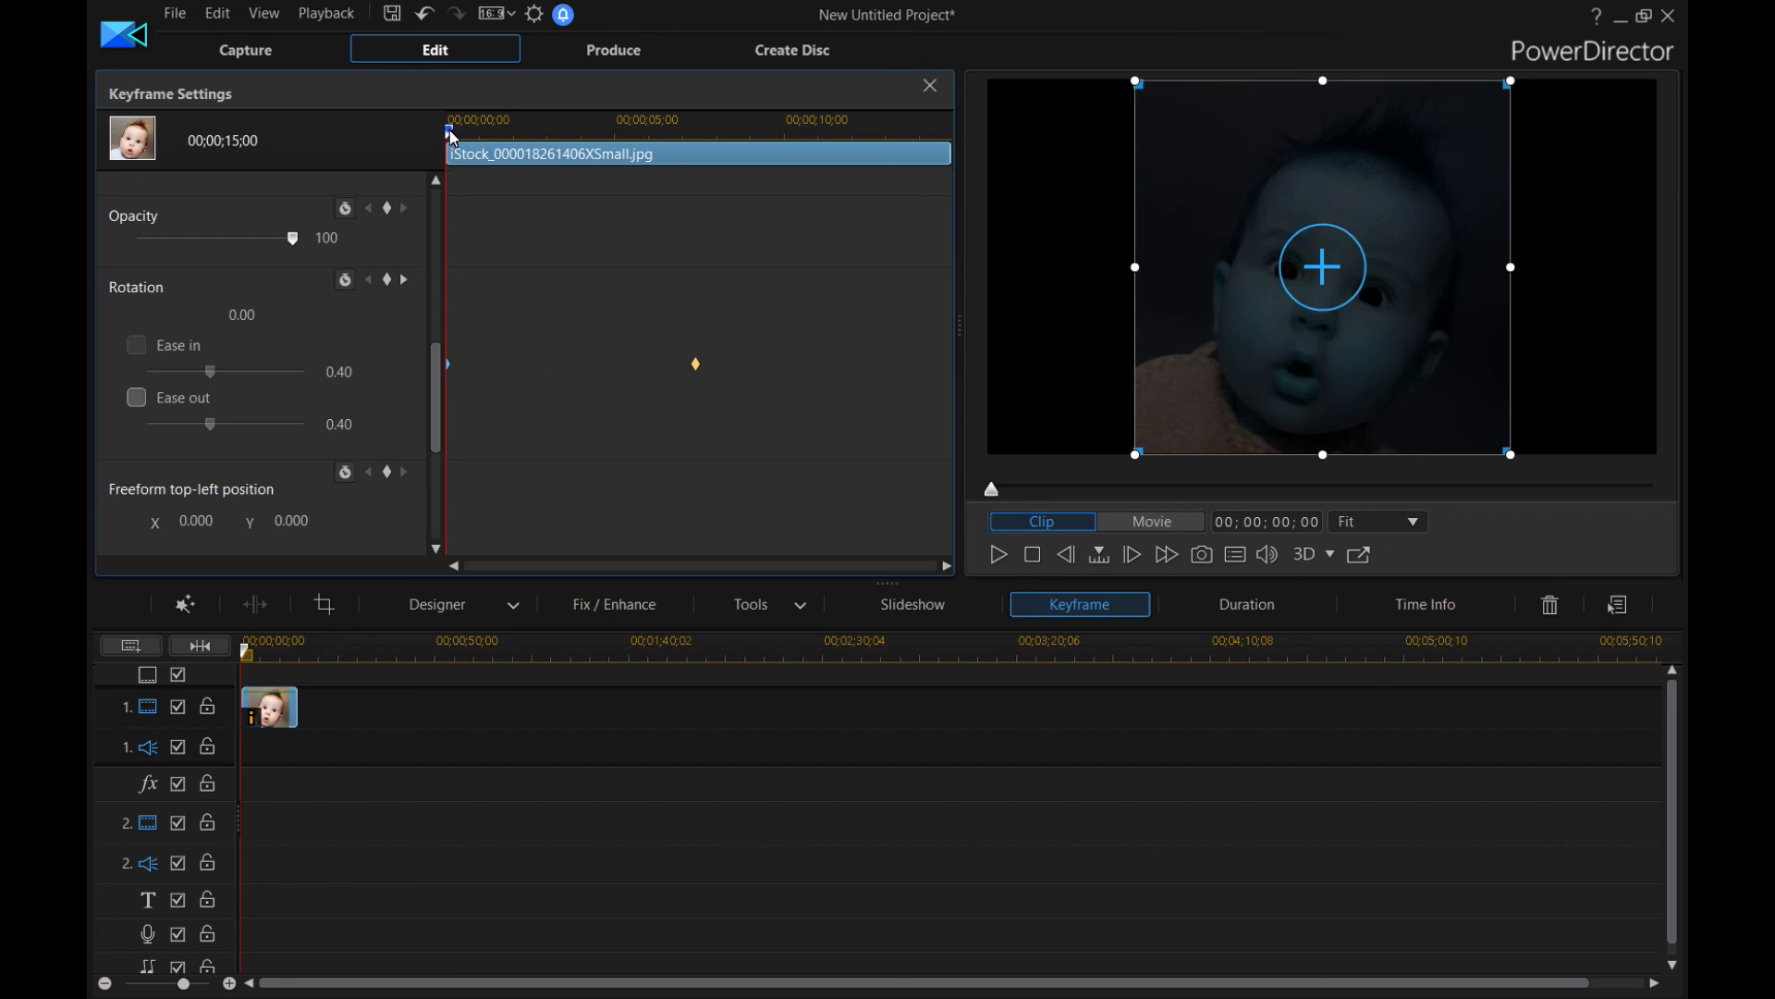
Step: Add a 360 rotation keyframe at 00;00;00;29, then return the playhead to 0
drag(449, 137, 484, 153)
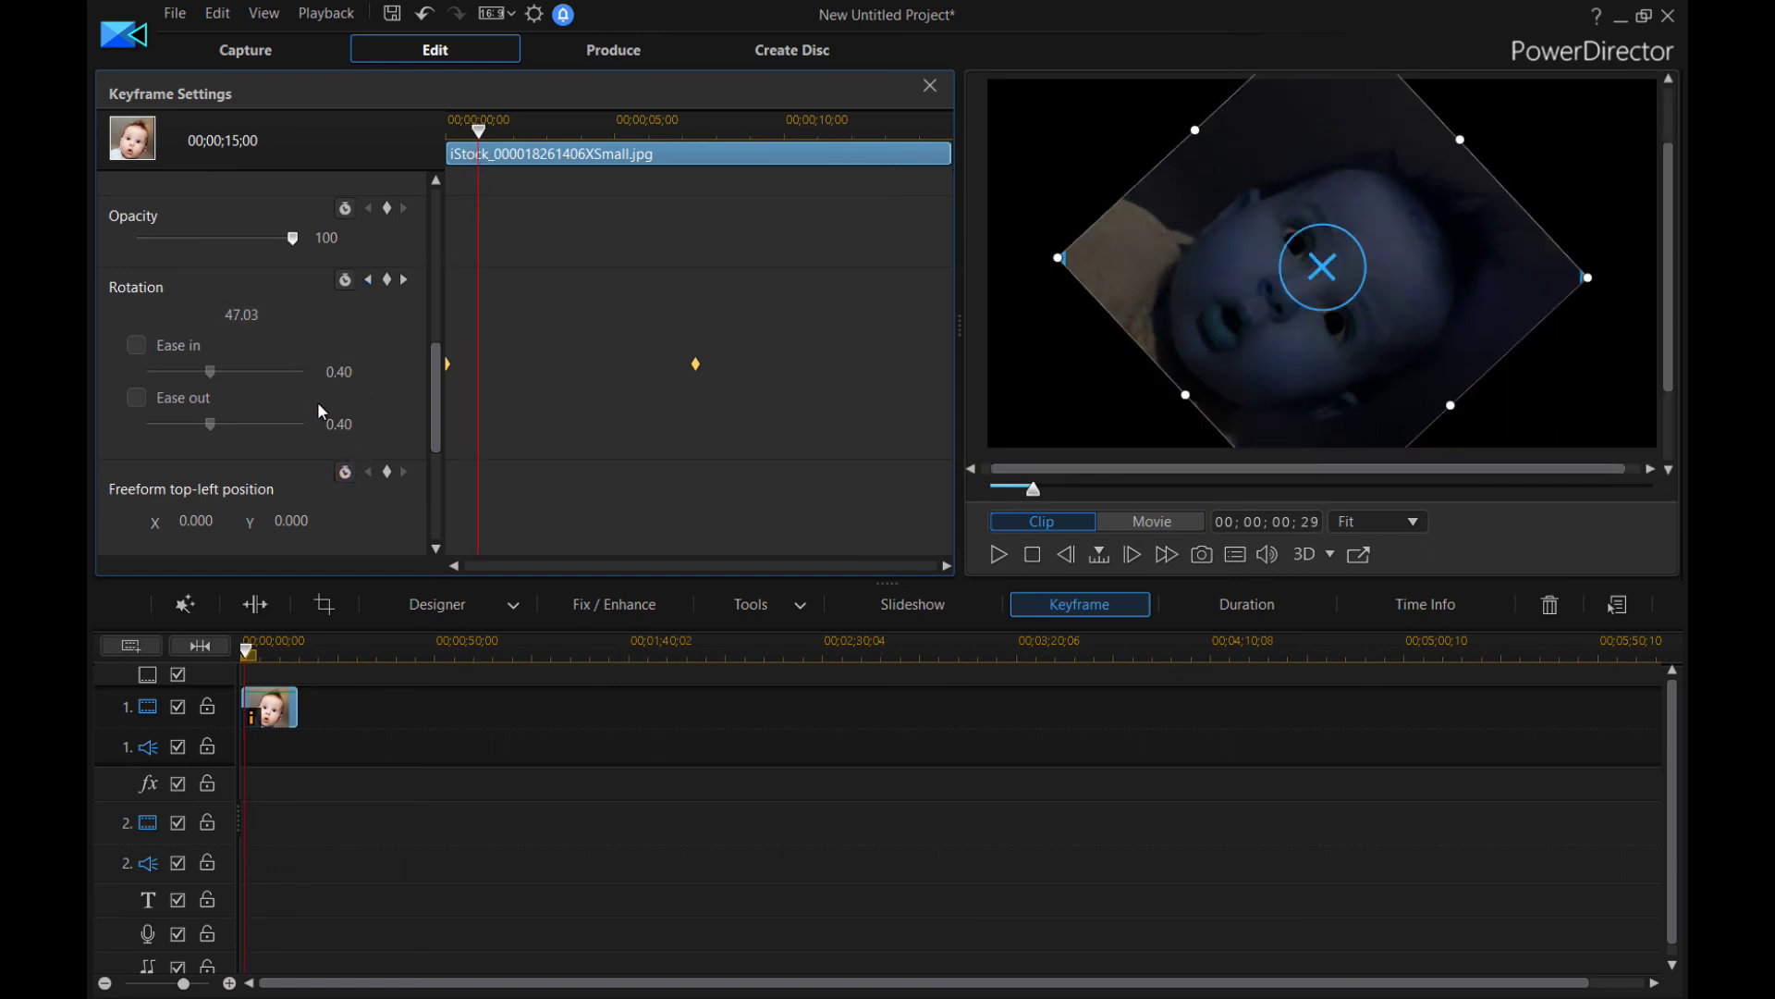
click(388, 281)
double_click(241, 316)
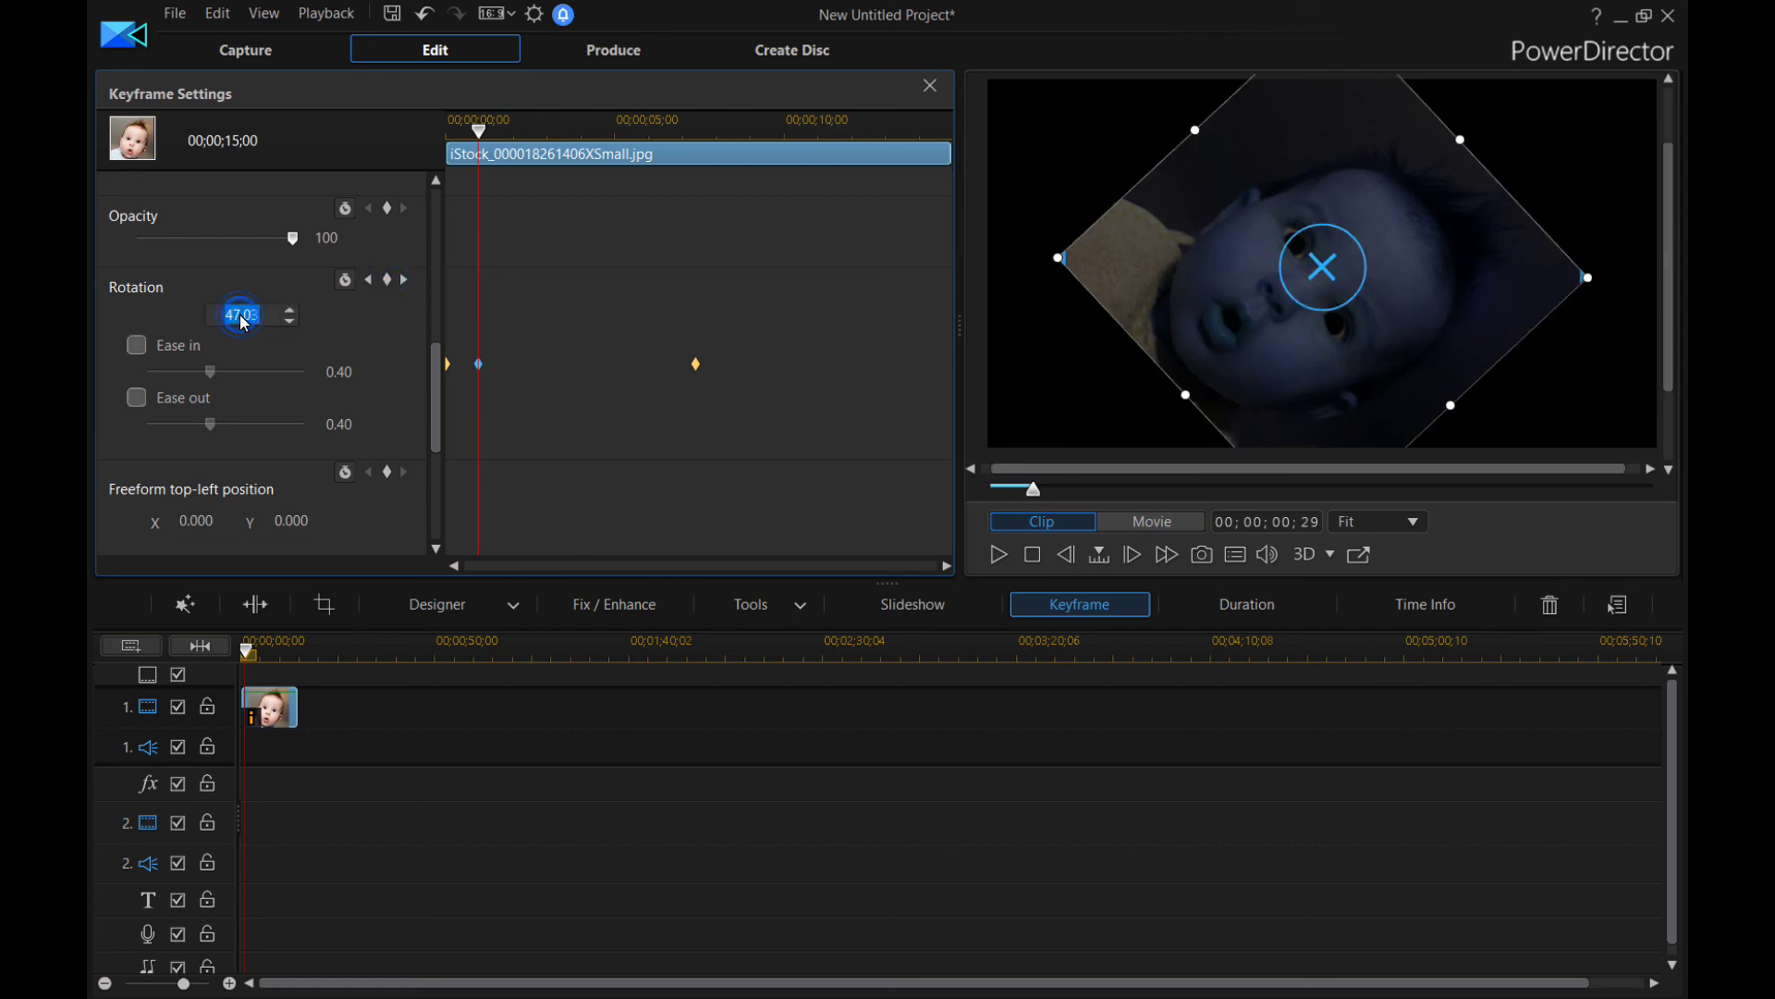
text(360)
click(533, 367)
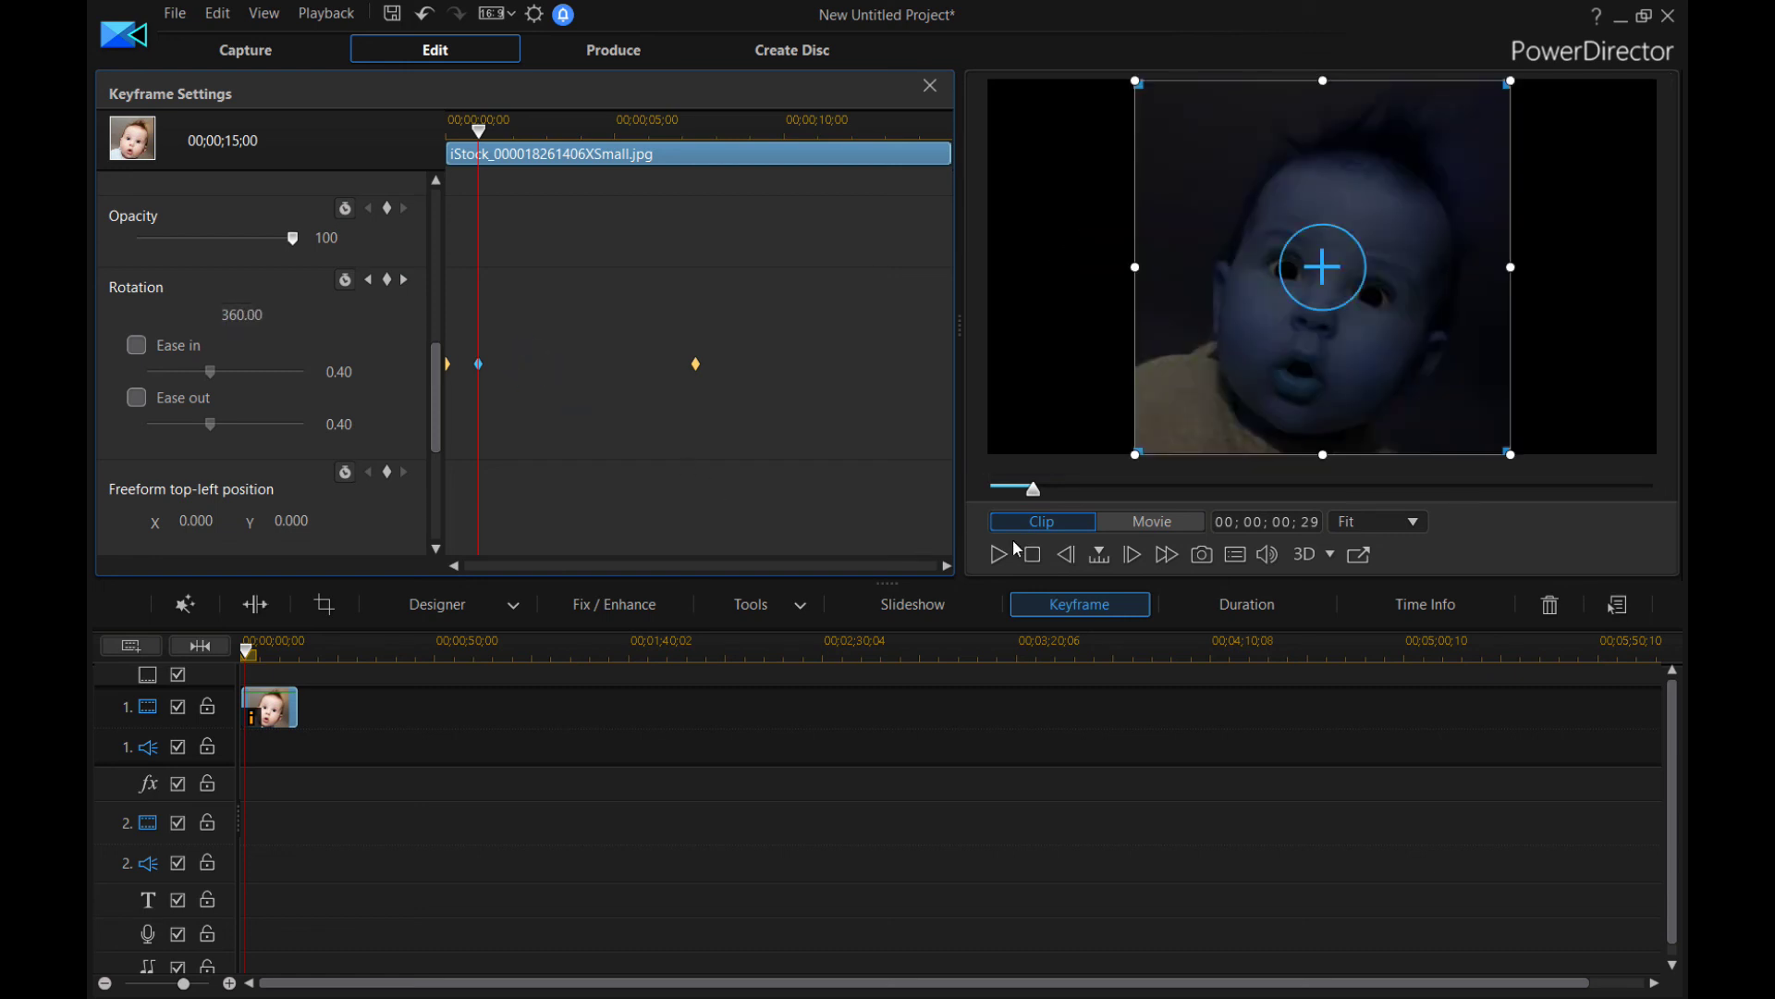
drag(491, 139, 388, 135)
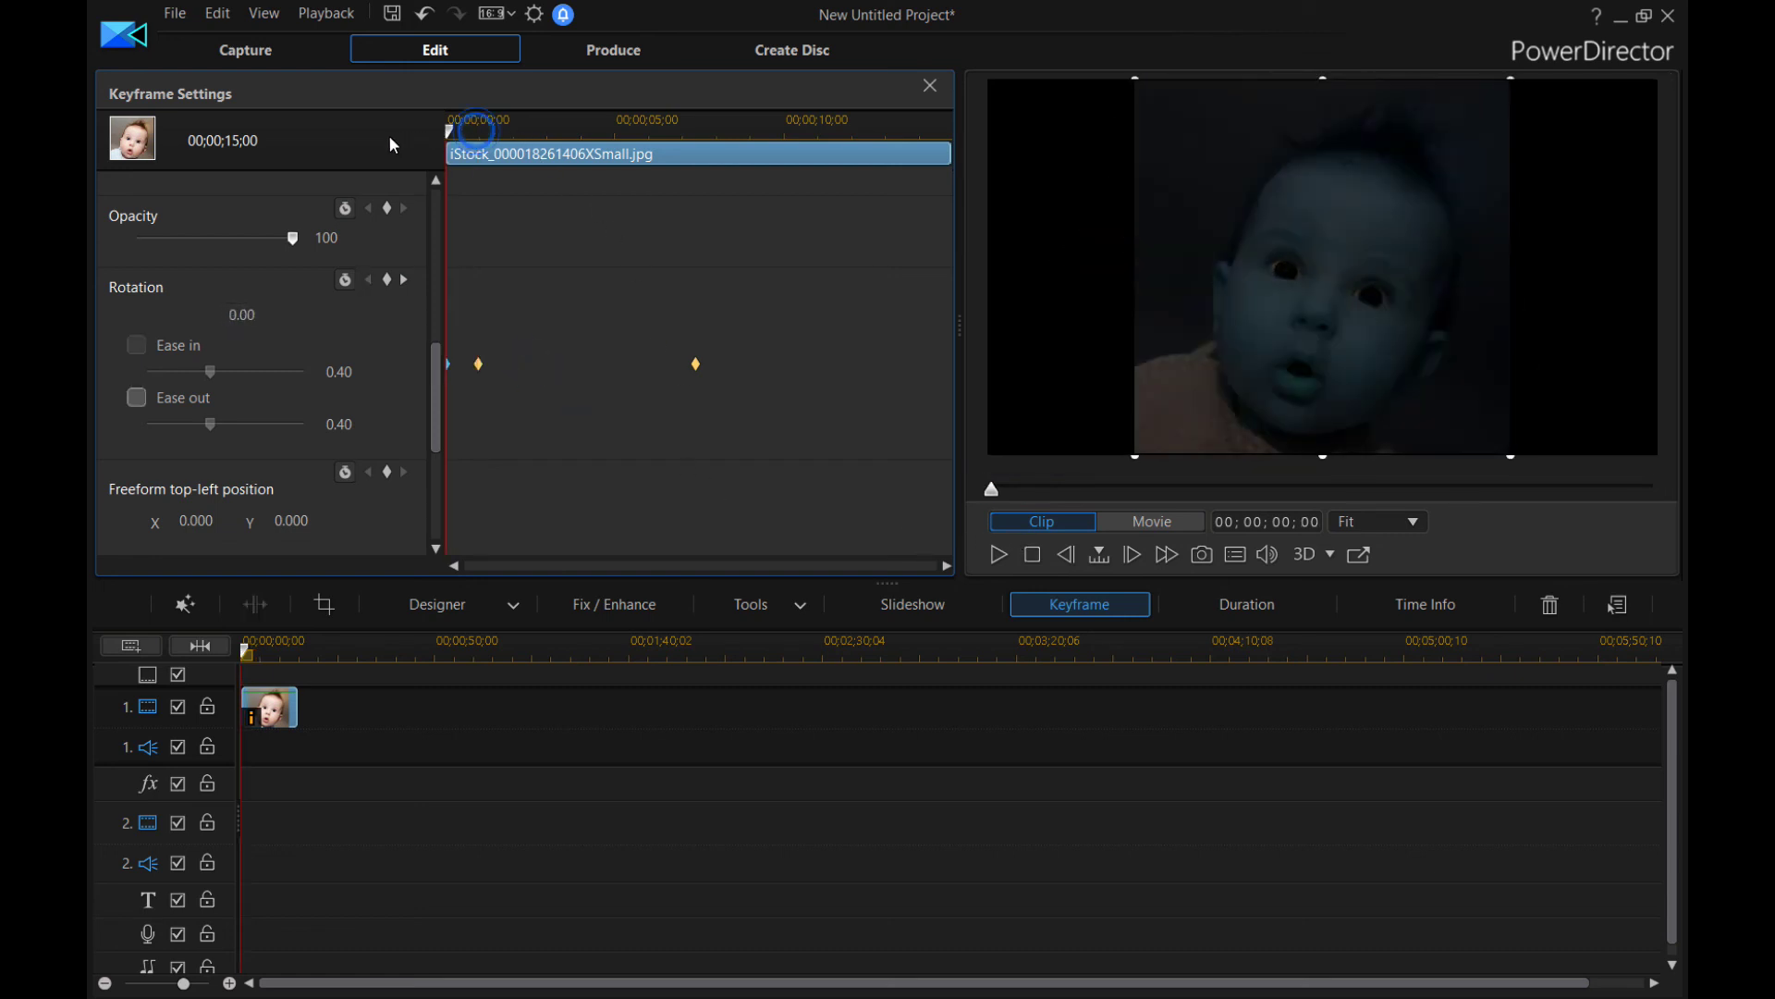
click(1002, 560)
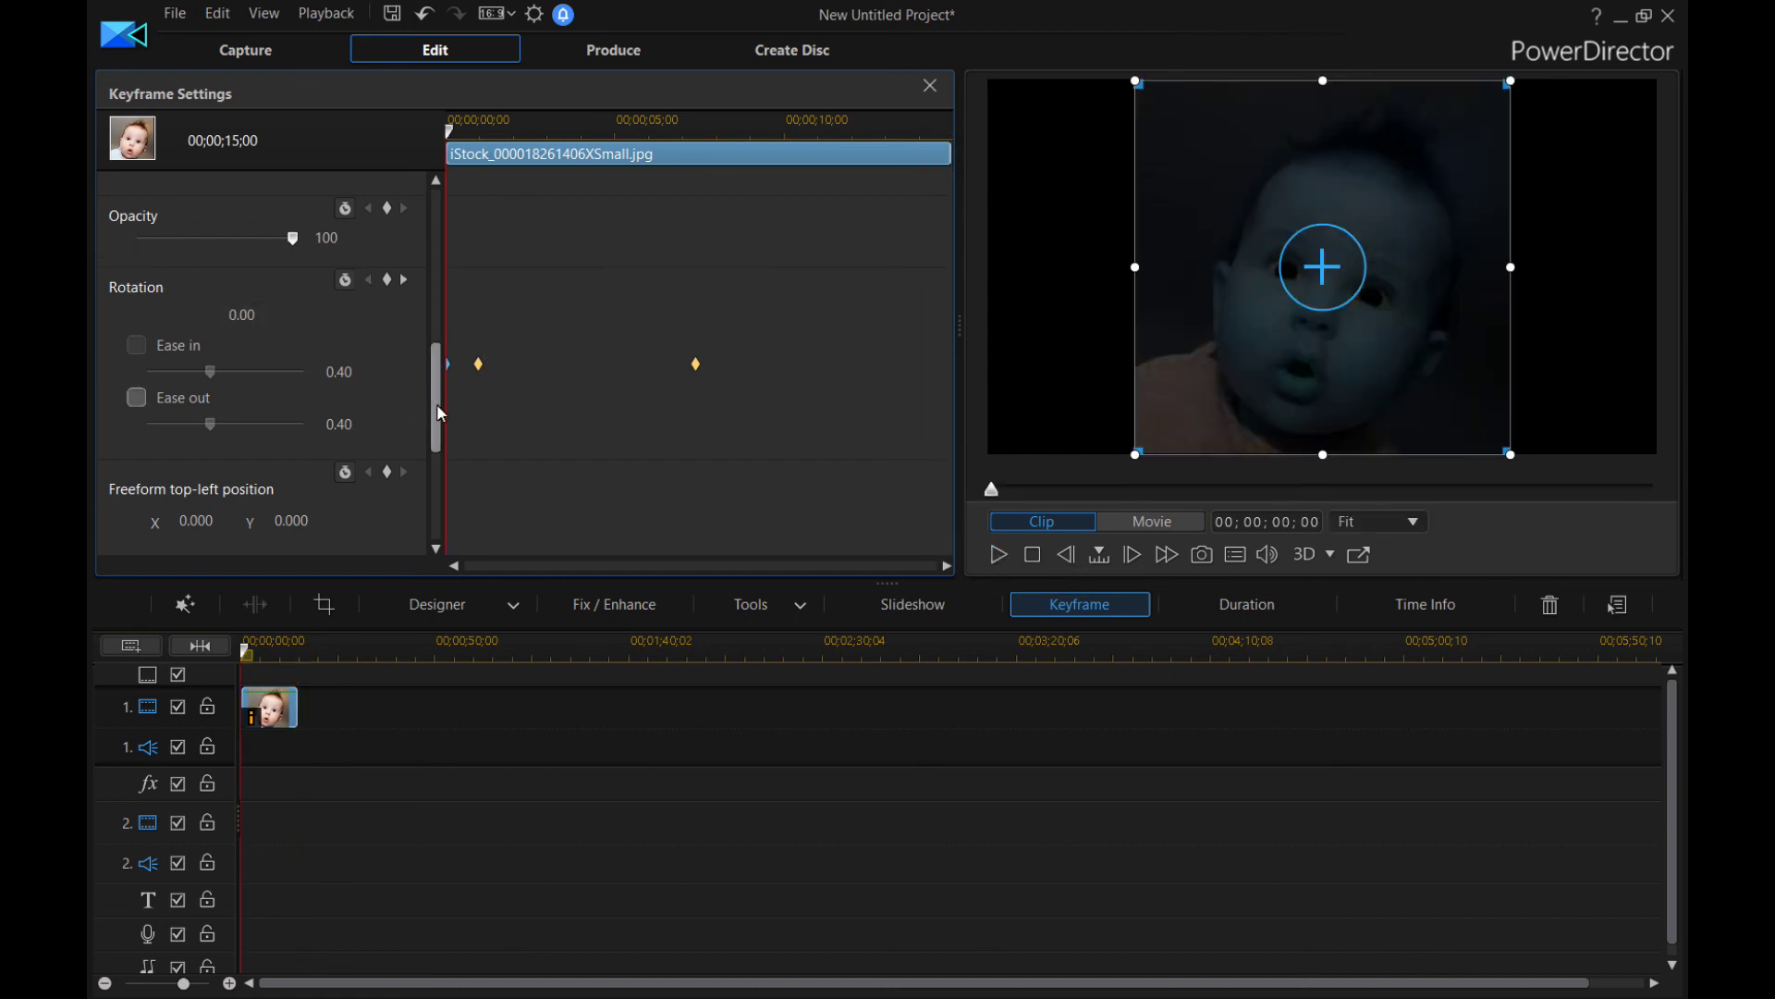
drag(441, 413, 406, 248)
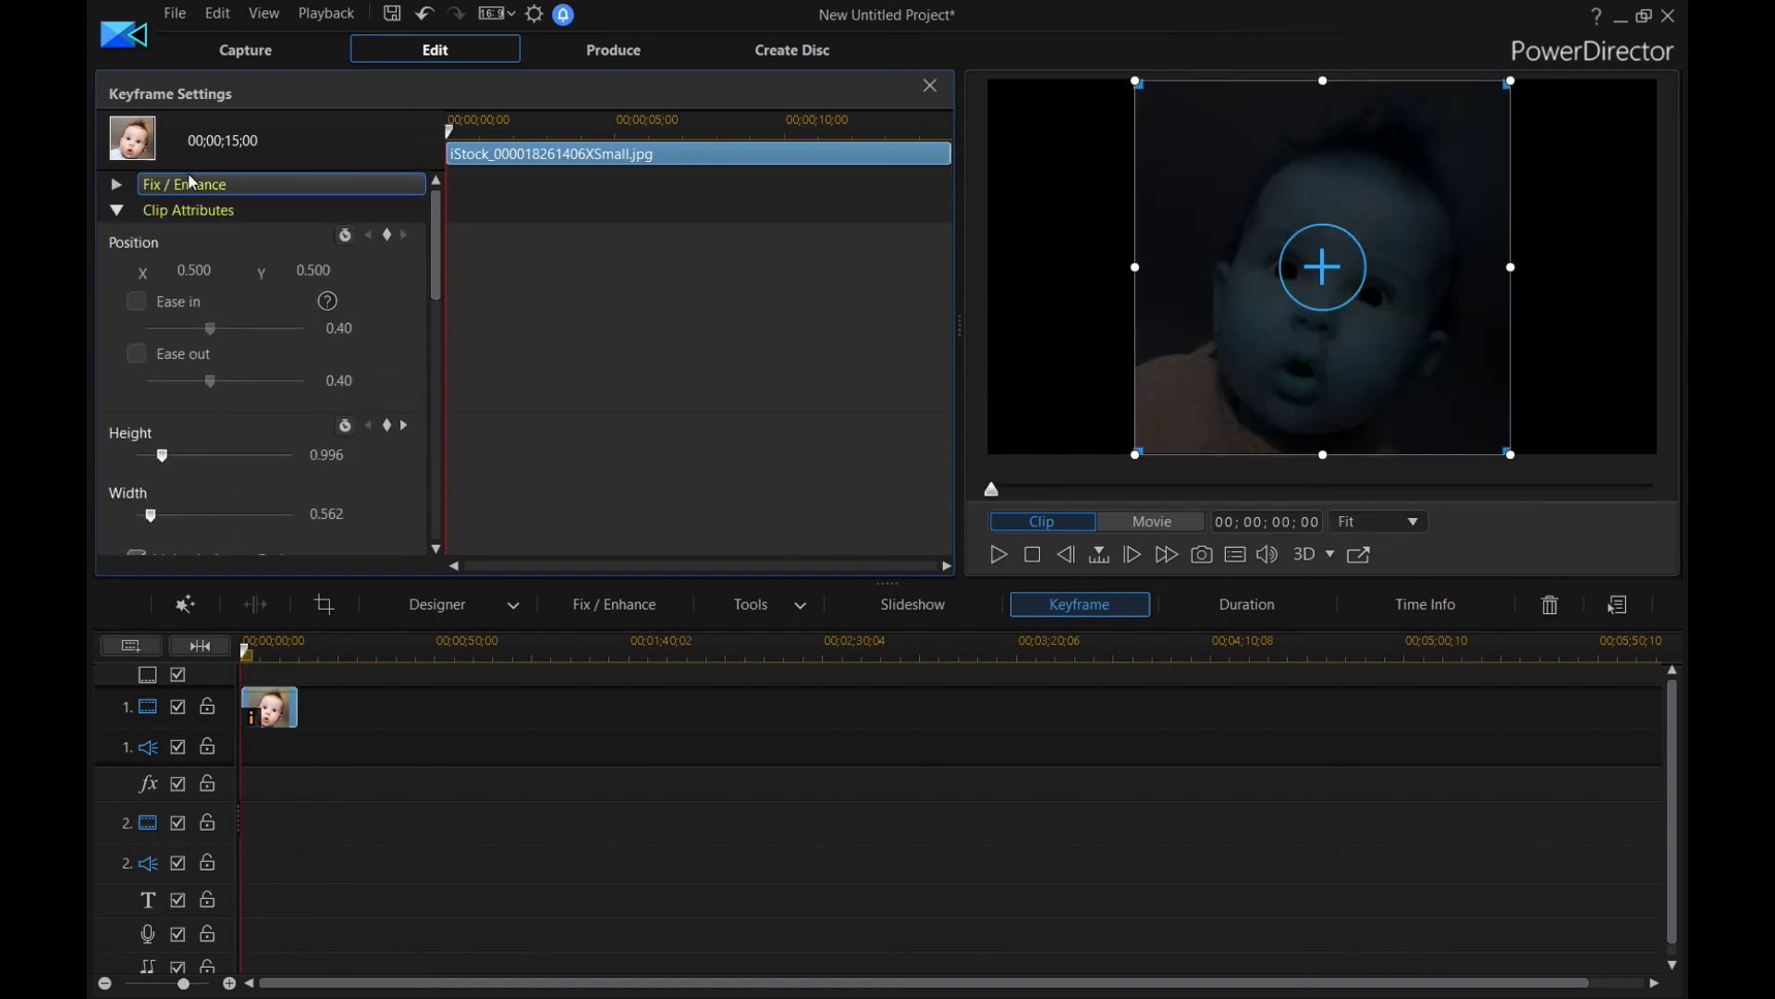
Step: Collapse Clip Attributes and close Keyframe Settings with Escape
click(119, 211)
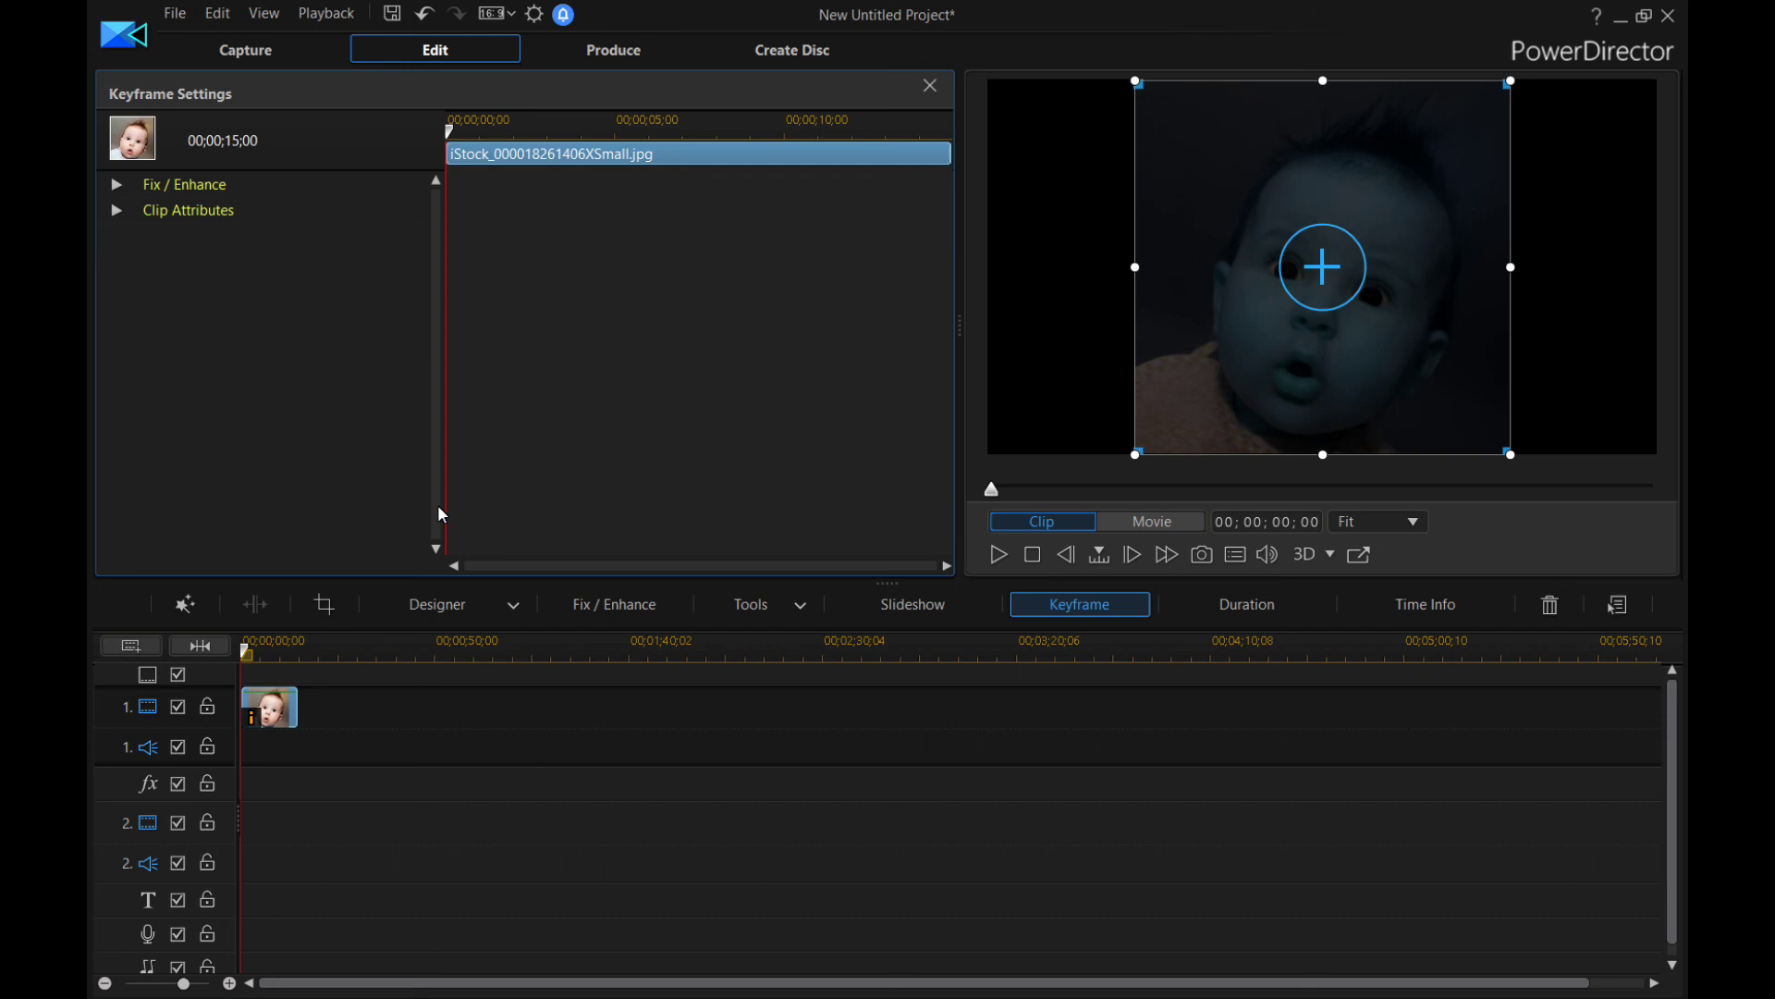
key(Escape)
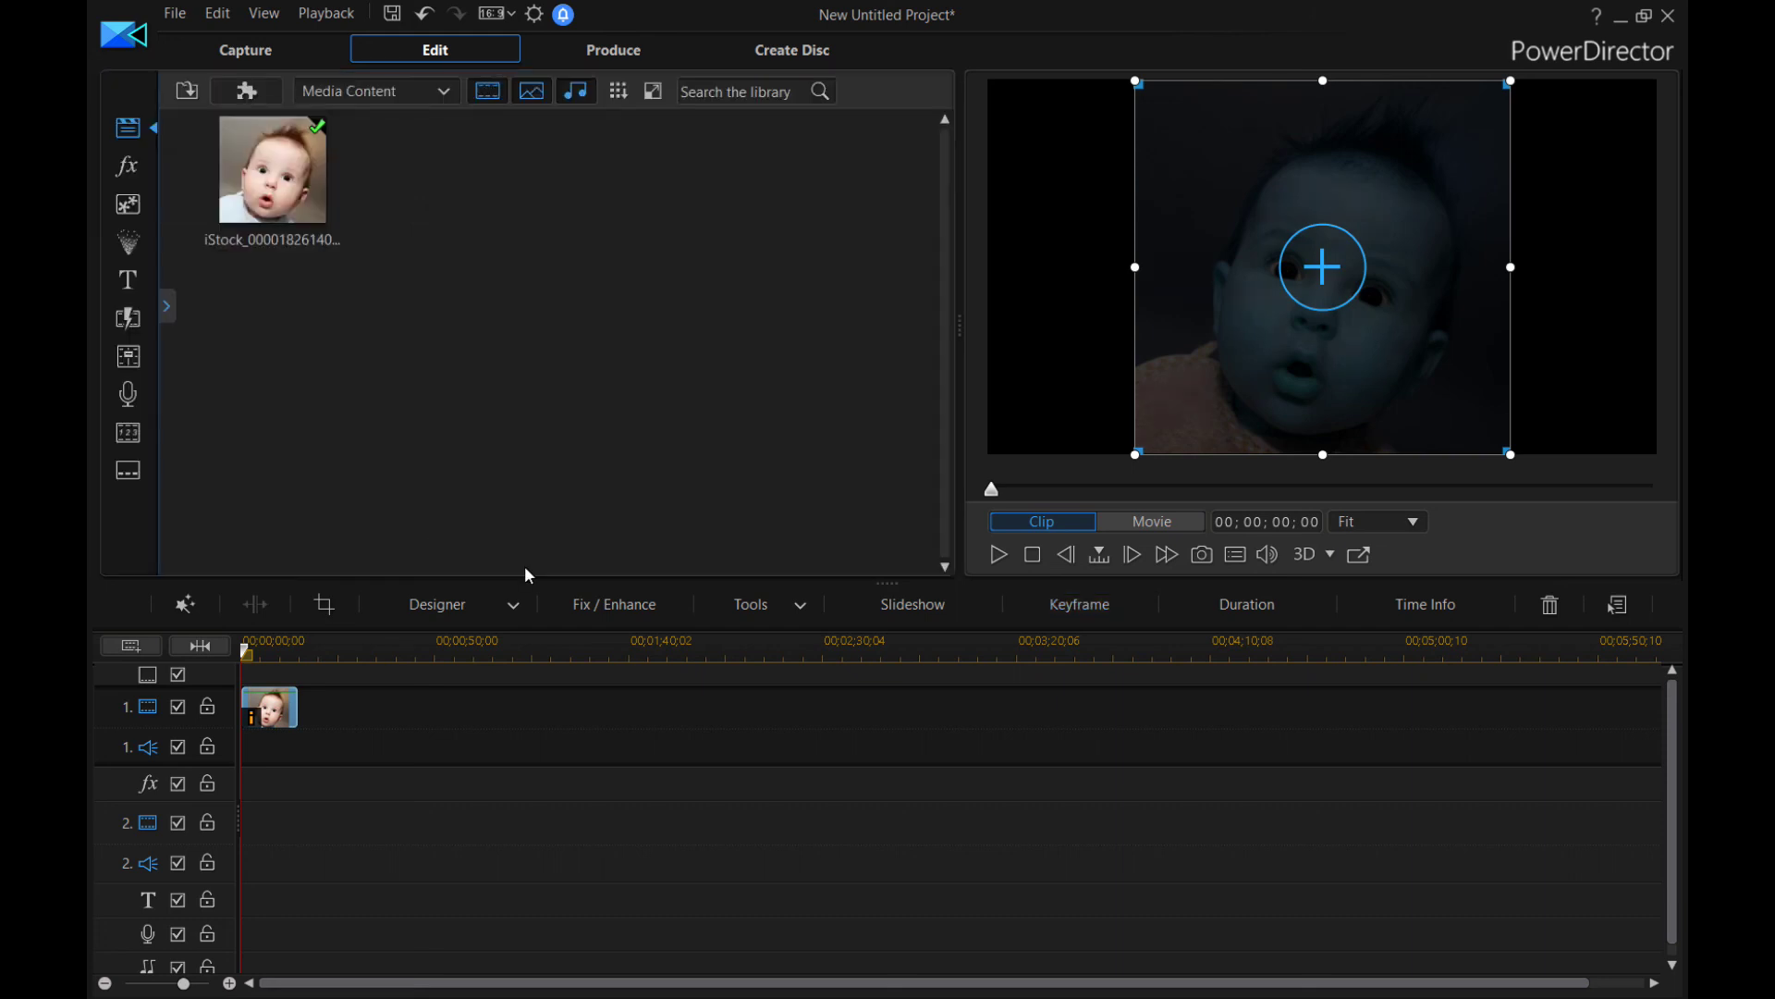